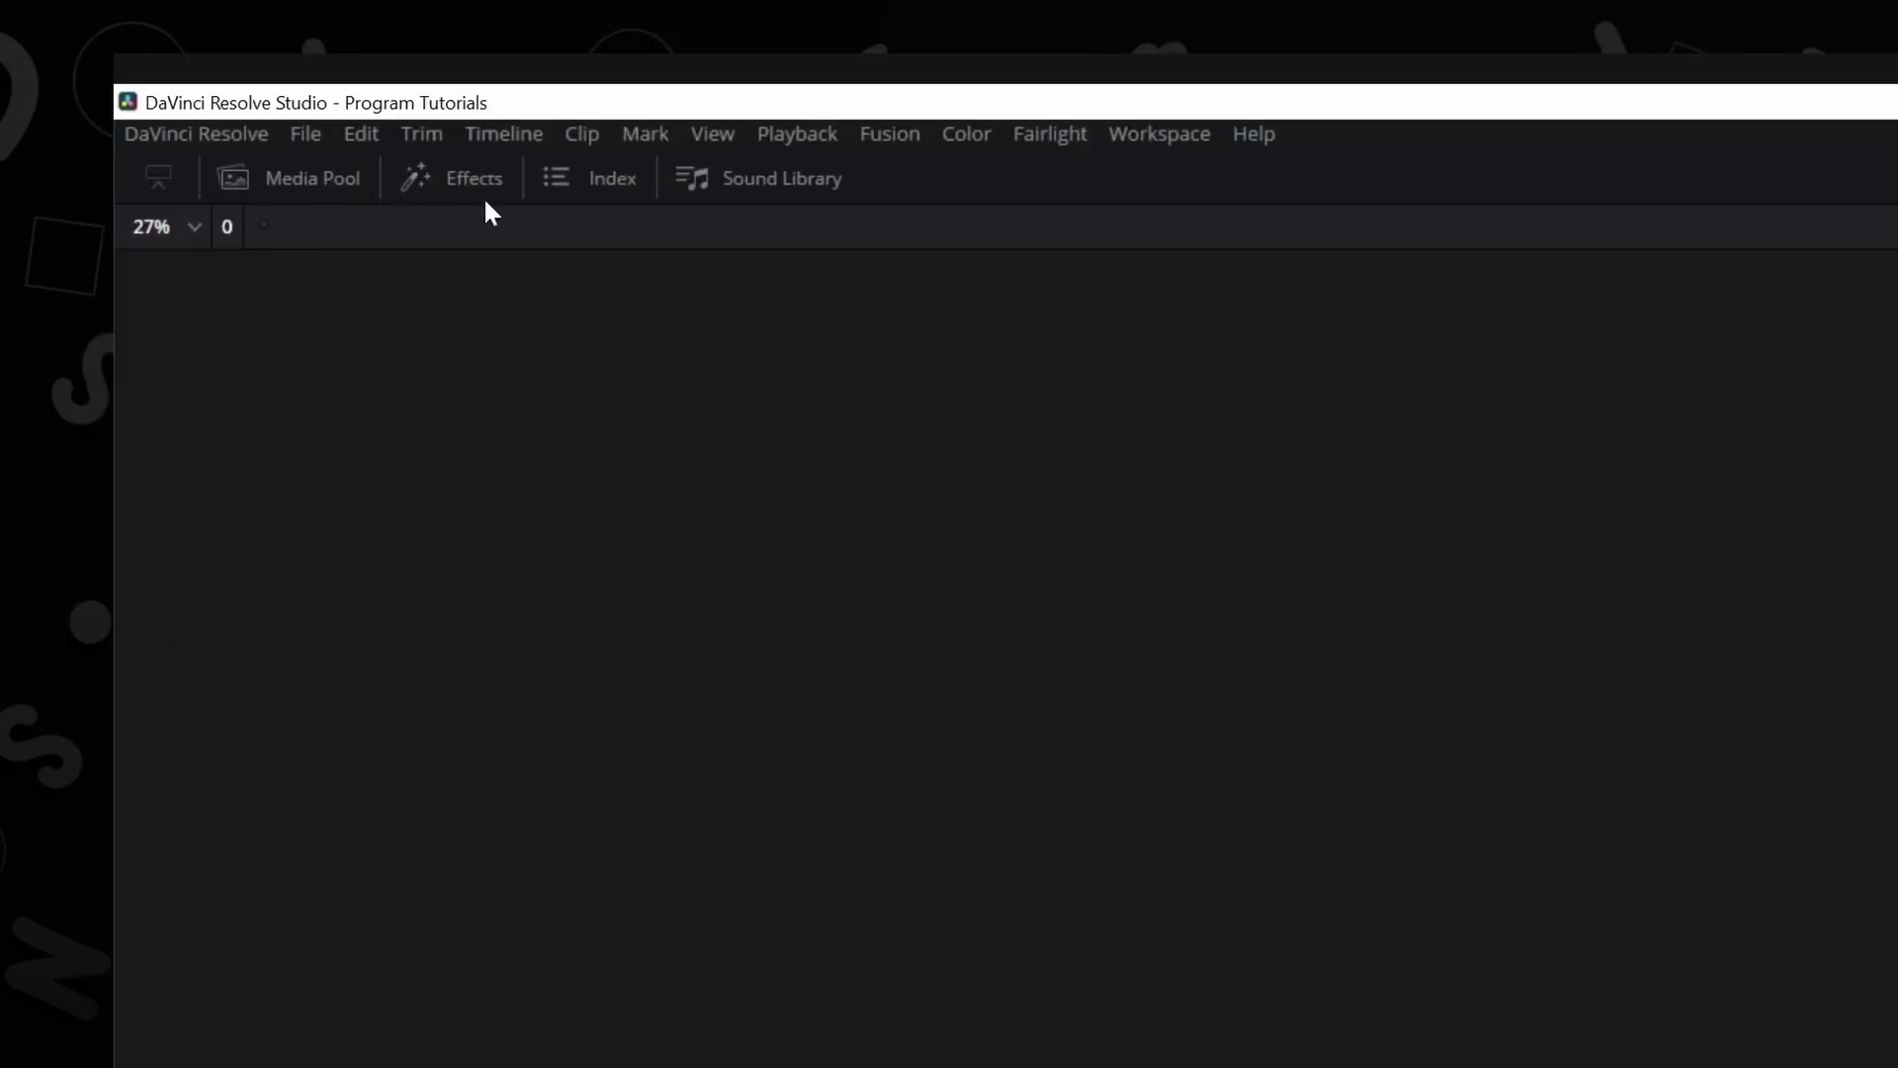
Add a Text+ title from the Titles library to the start of track V1 on Timeline 5
left_click(472, 178)
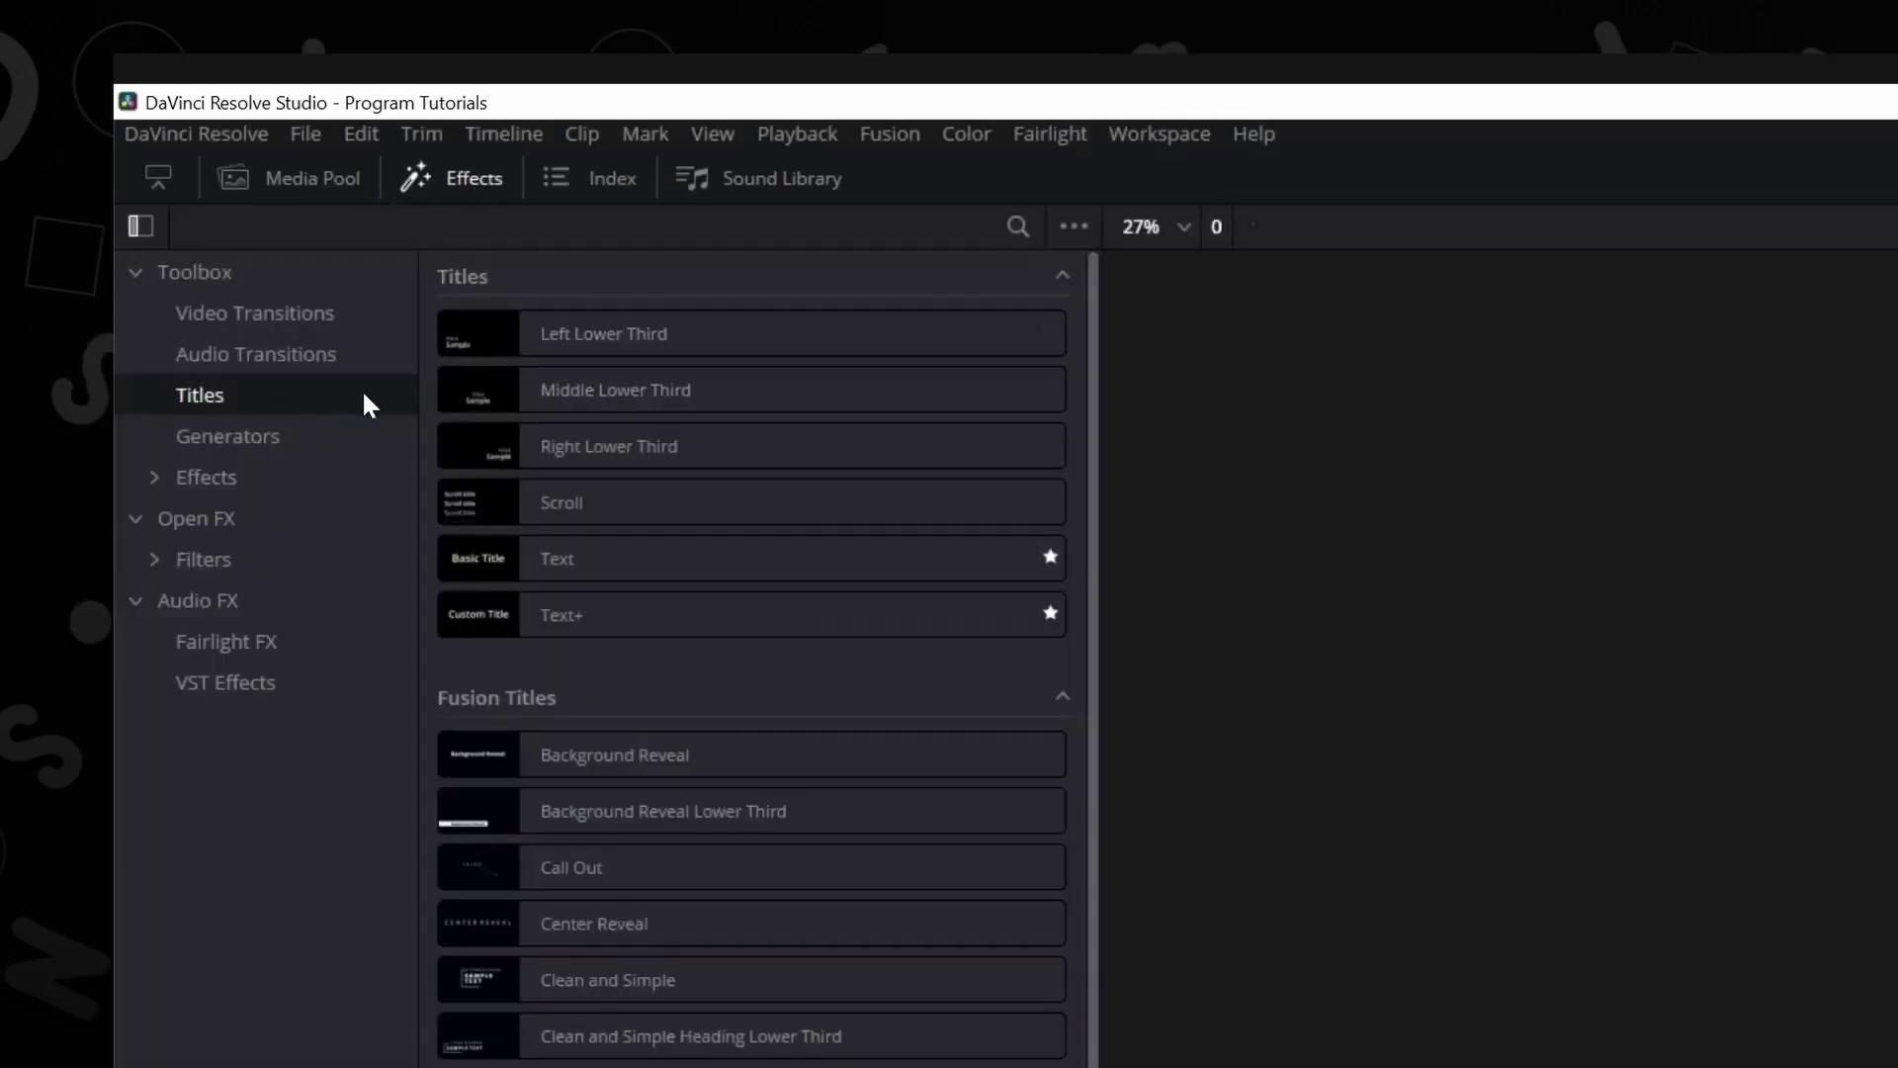
left_click_drag(628, 606, 1607, 1067)
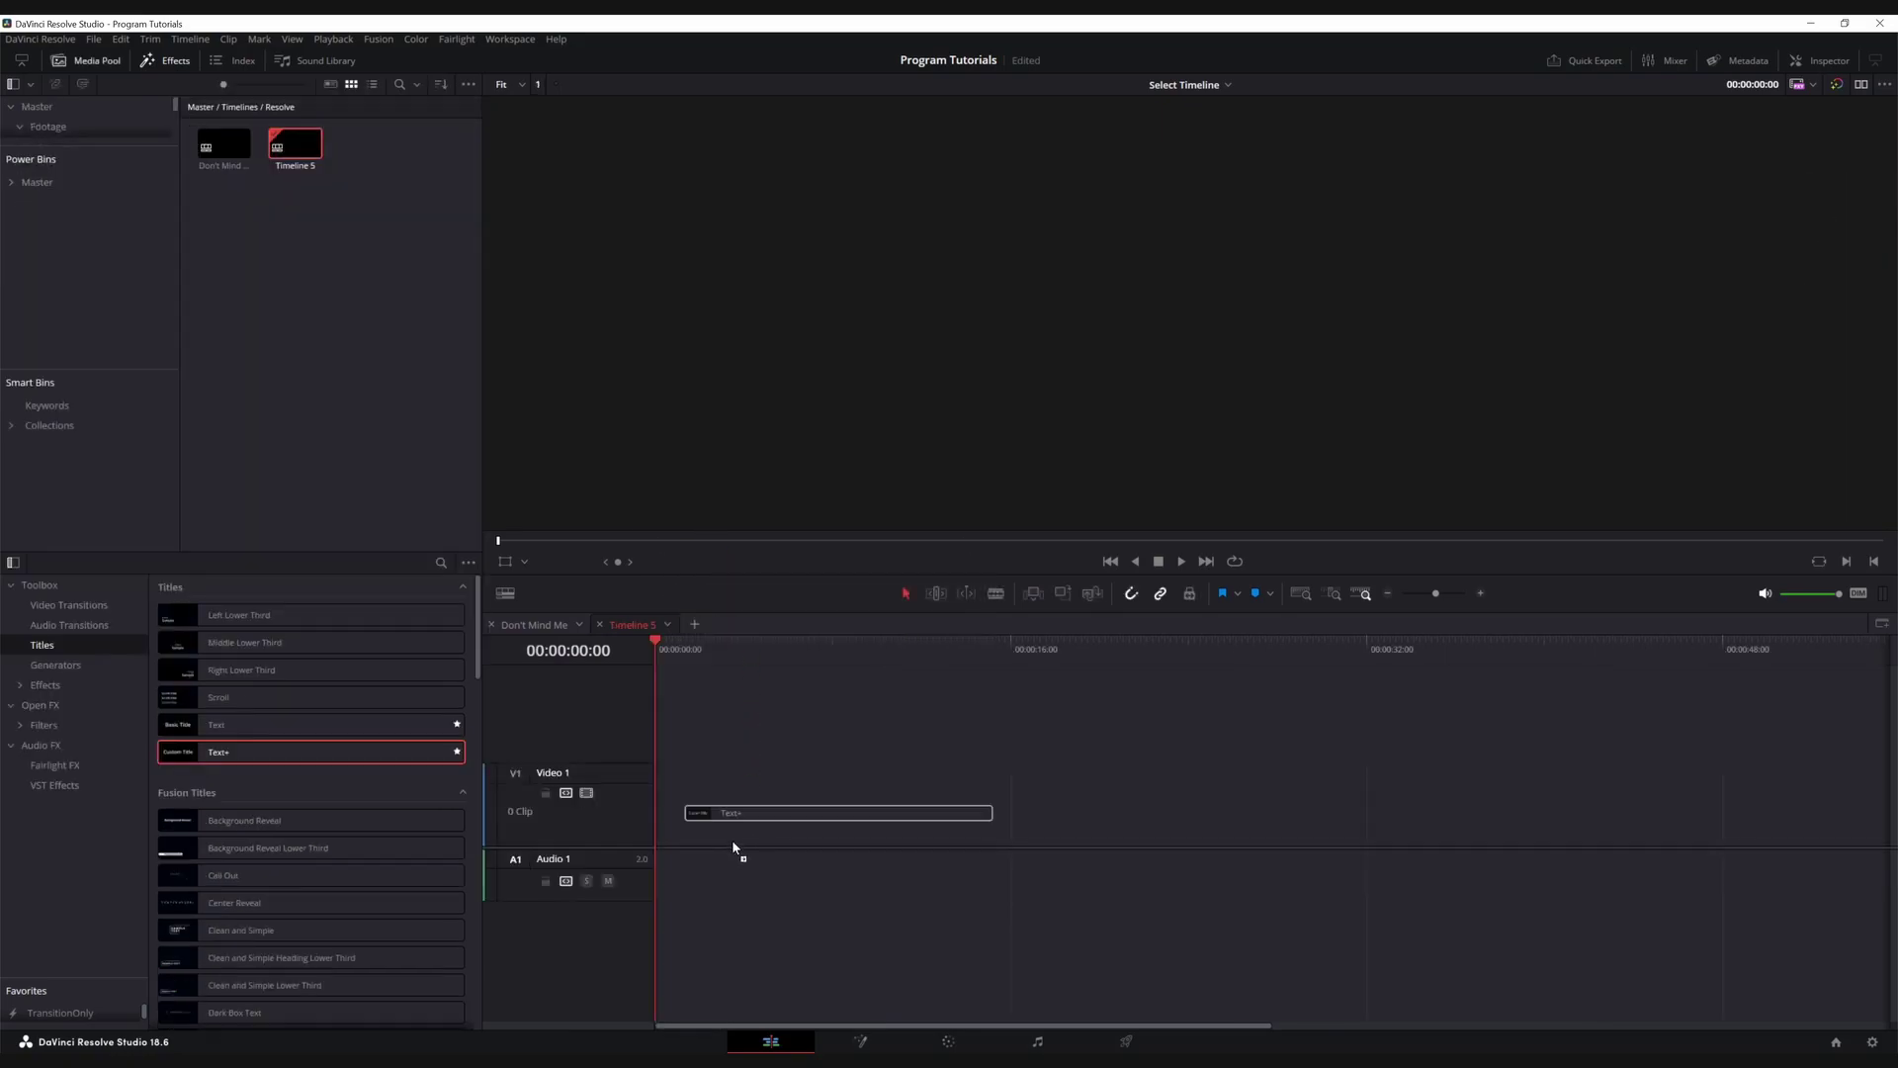
left_click_drag(731, 850, 682, 820)
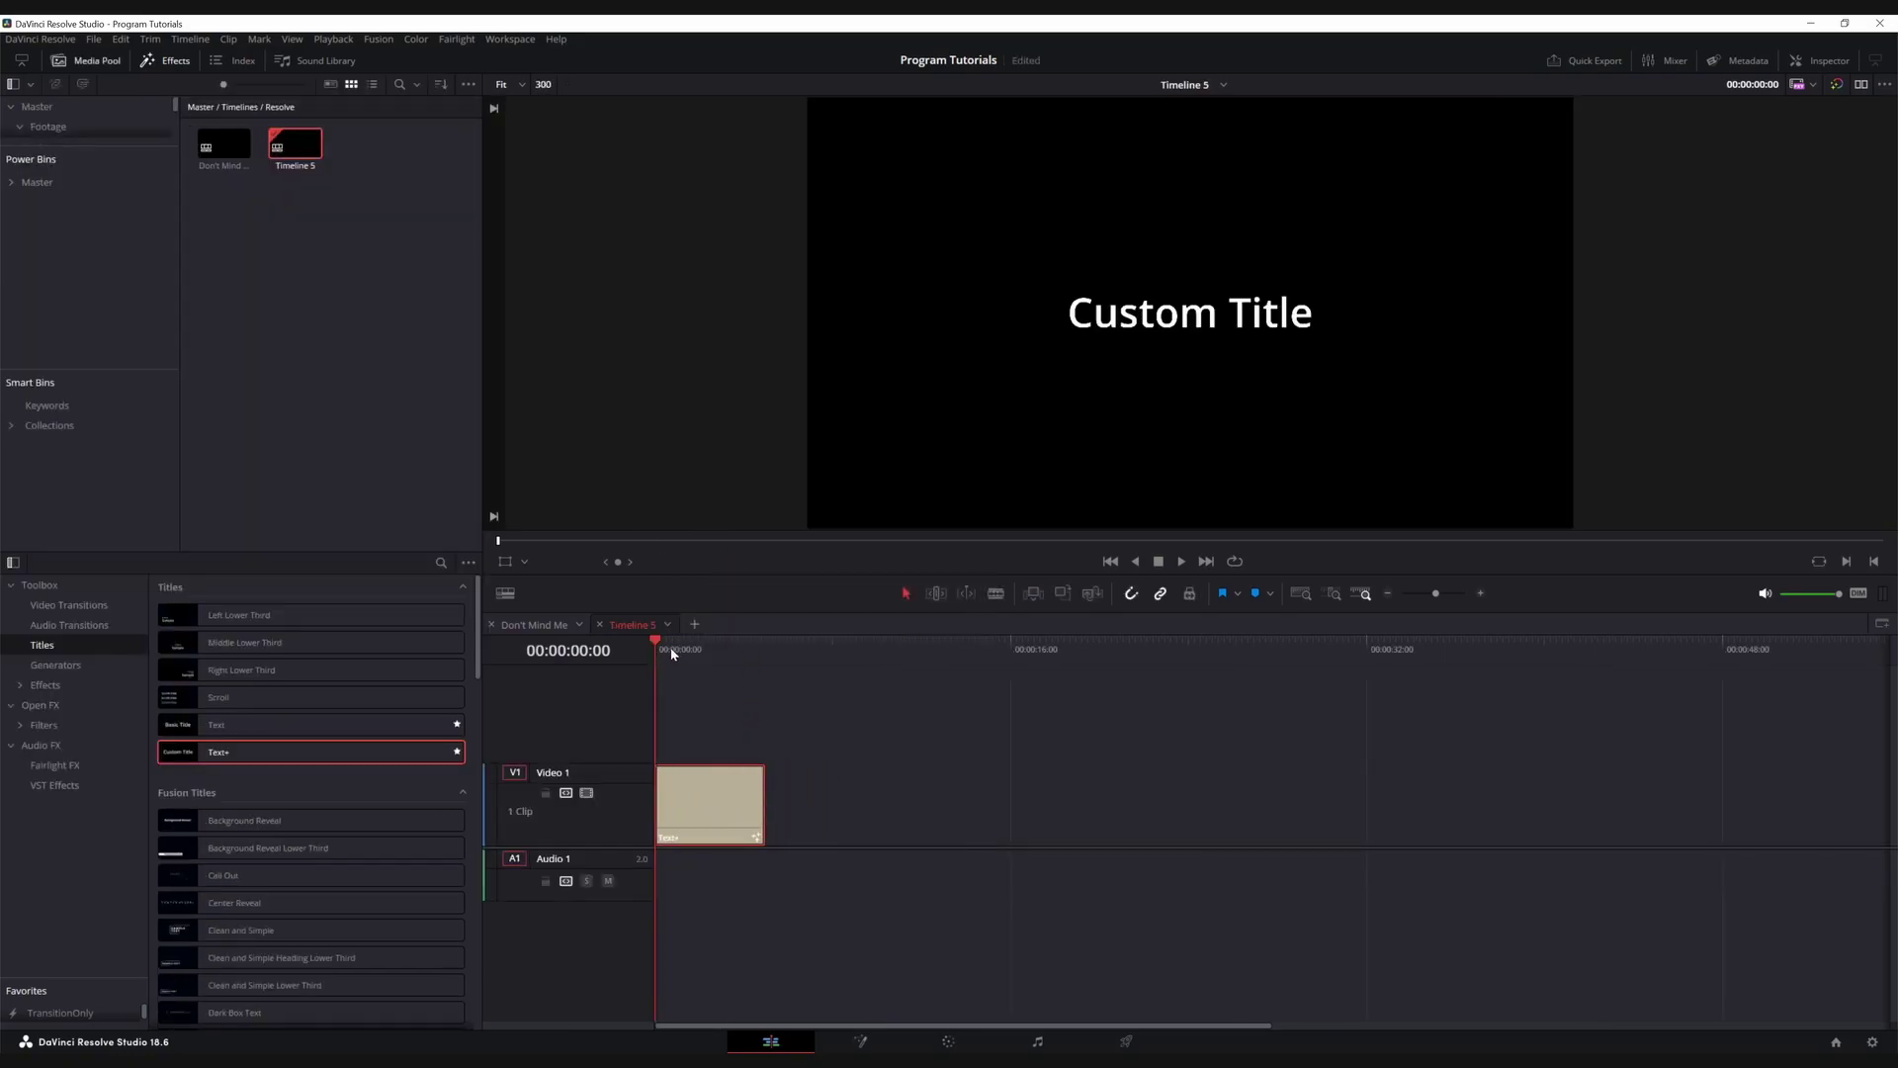
Add a basic Text title later on the track, retitle it 'Simple Title', then reselect the Text+ clip
left_click_drag(671, 652, 700, 652)
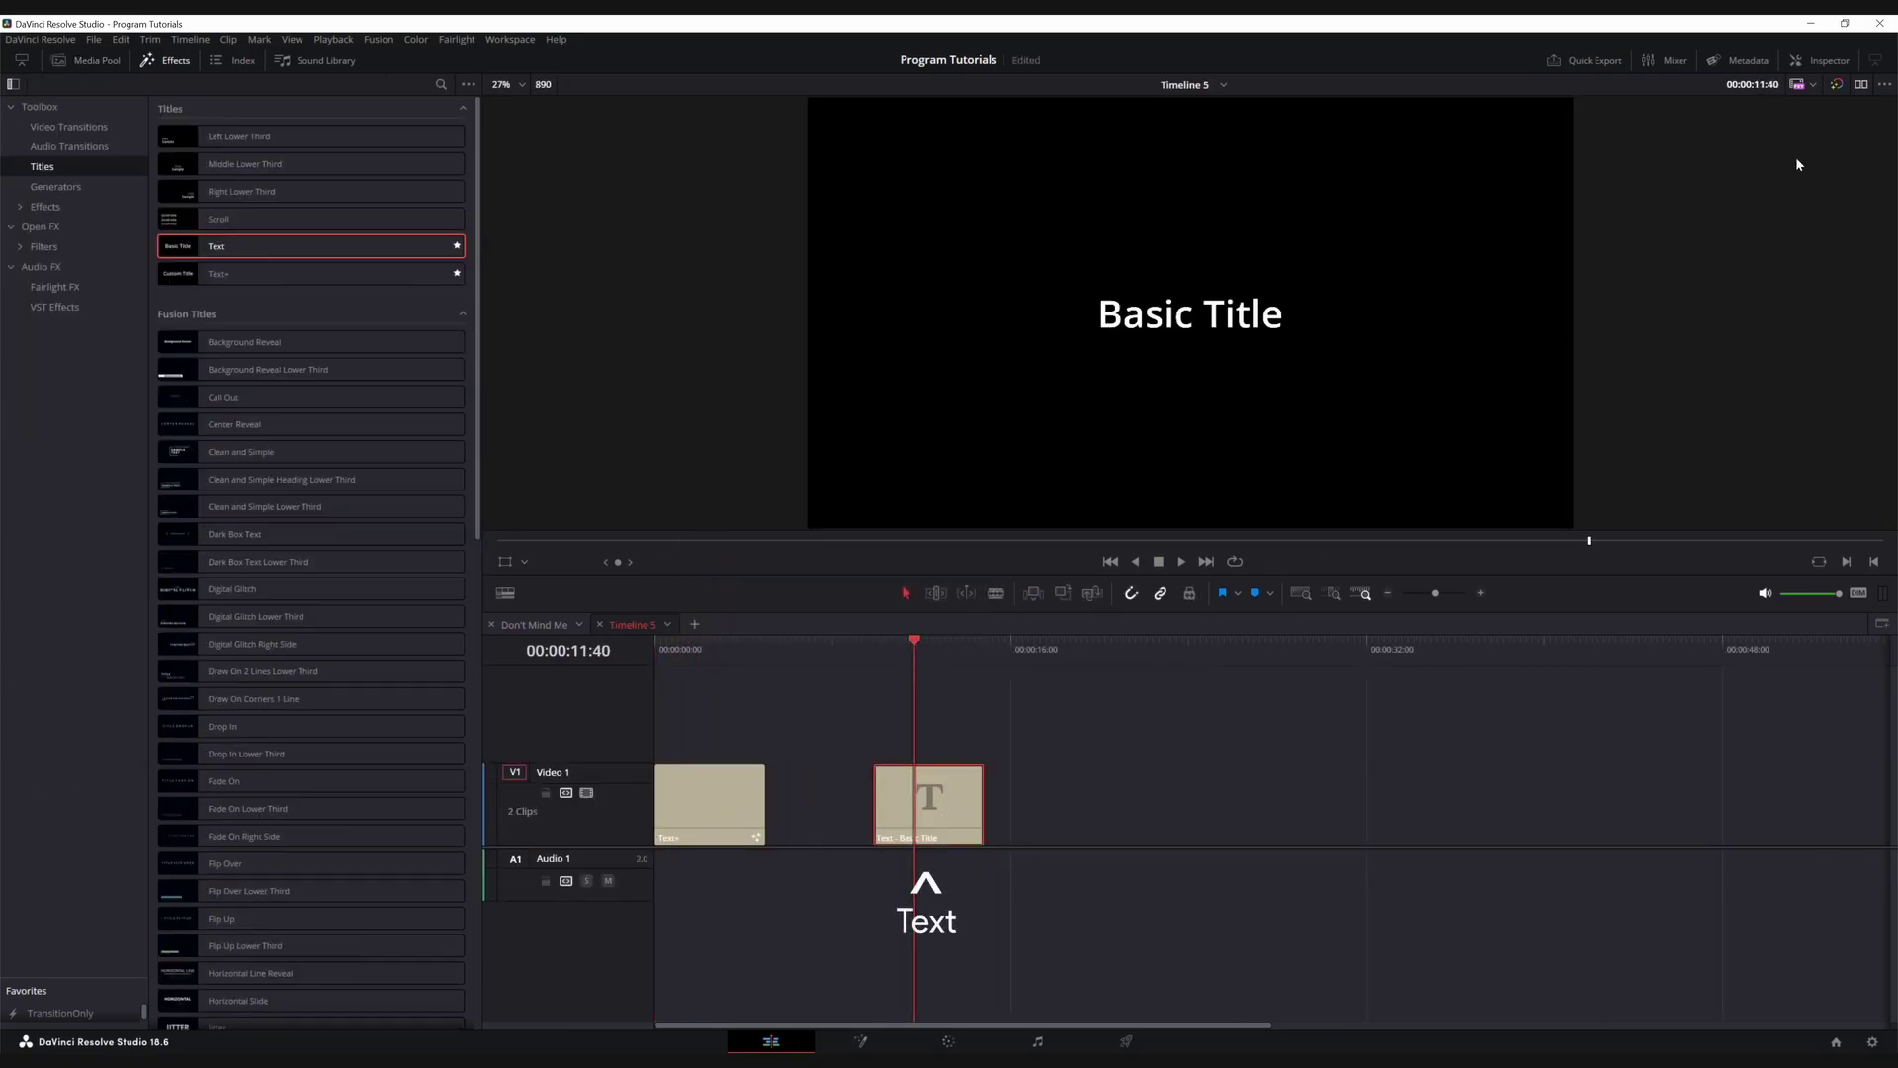
left_click(1827, 60)
triple_click(1716, 164)
type("Simple Title")
left_click(707, 808)
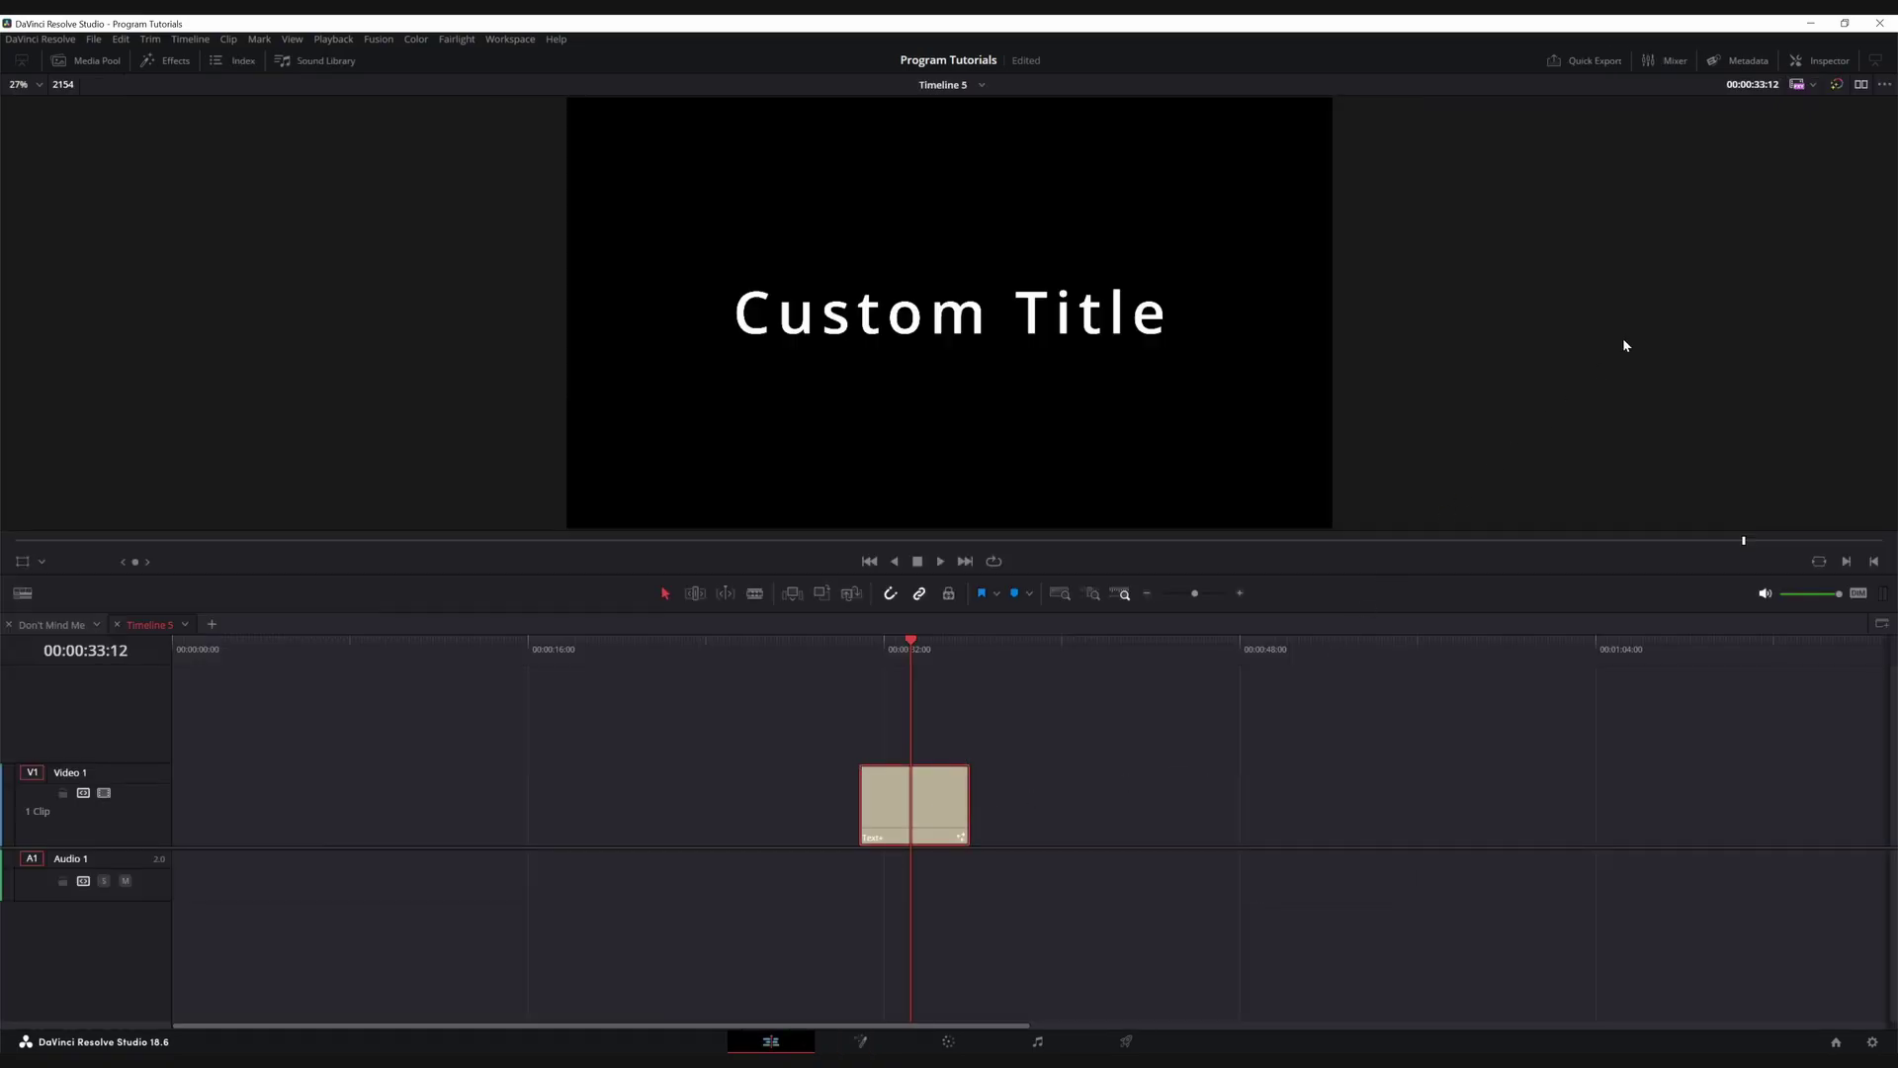
Shrink the Text+ title to size 0.1339, lower its Write On end, and play it back
left_click(1819, 61)
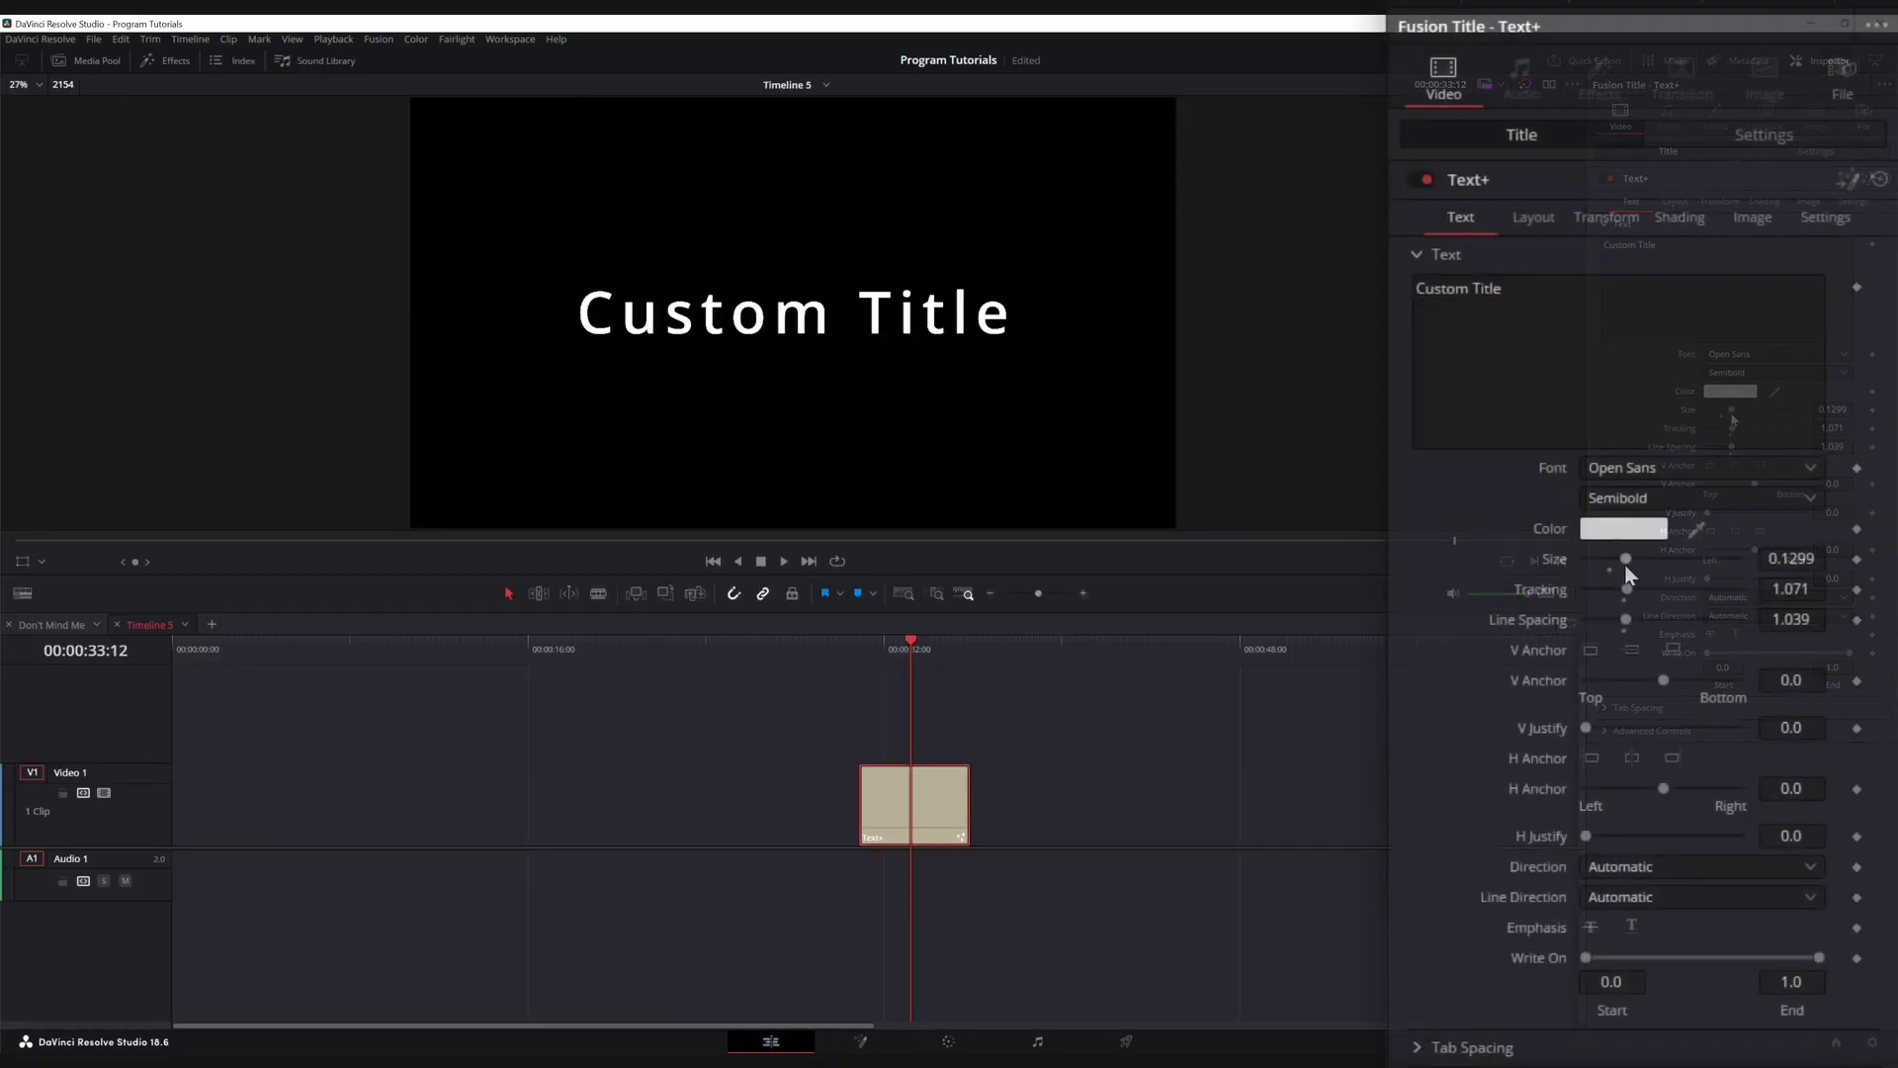
left_click_drag(1635, 557, 1628, 595)
left_click_drag(1813, 957, 1687, 957)
key("space")
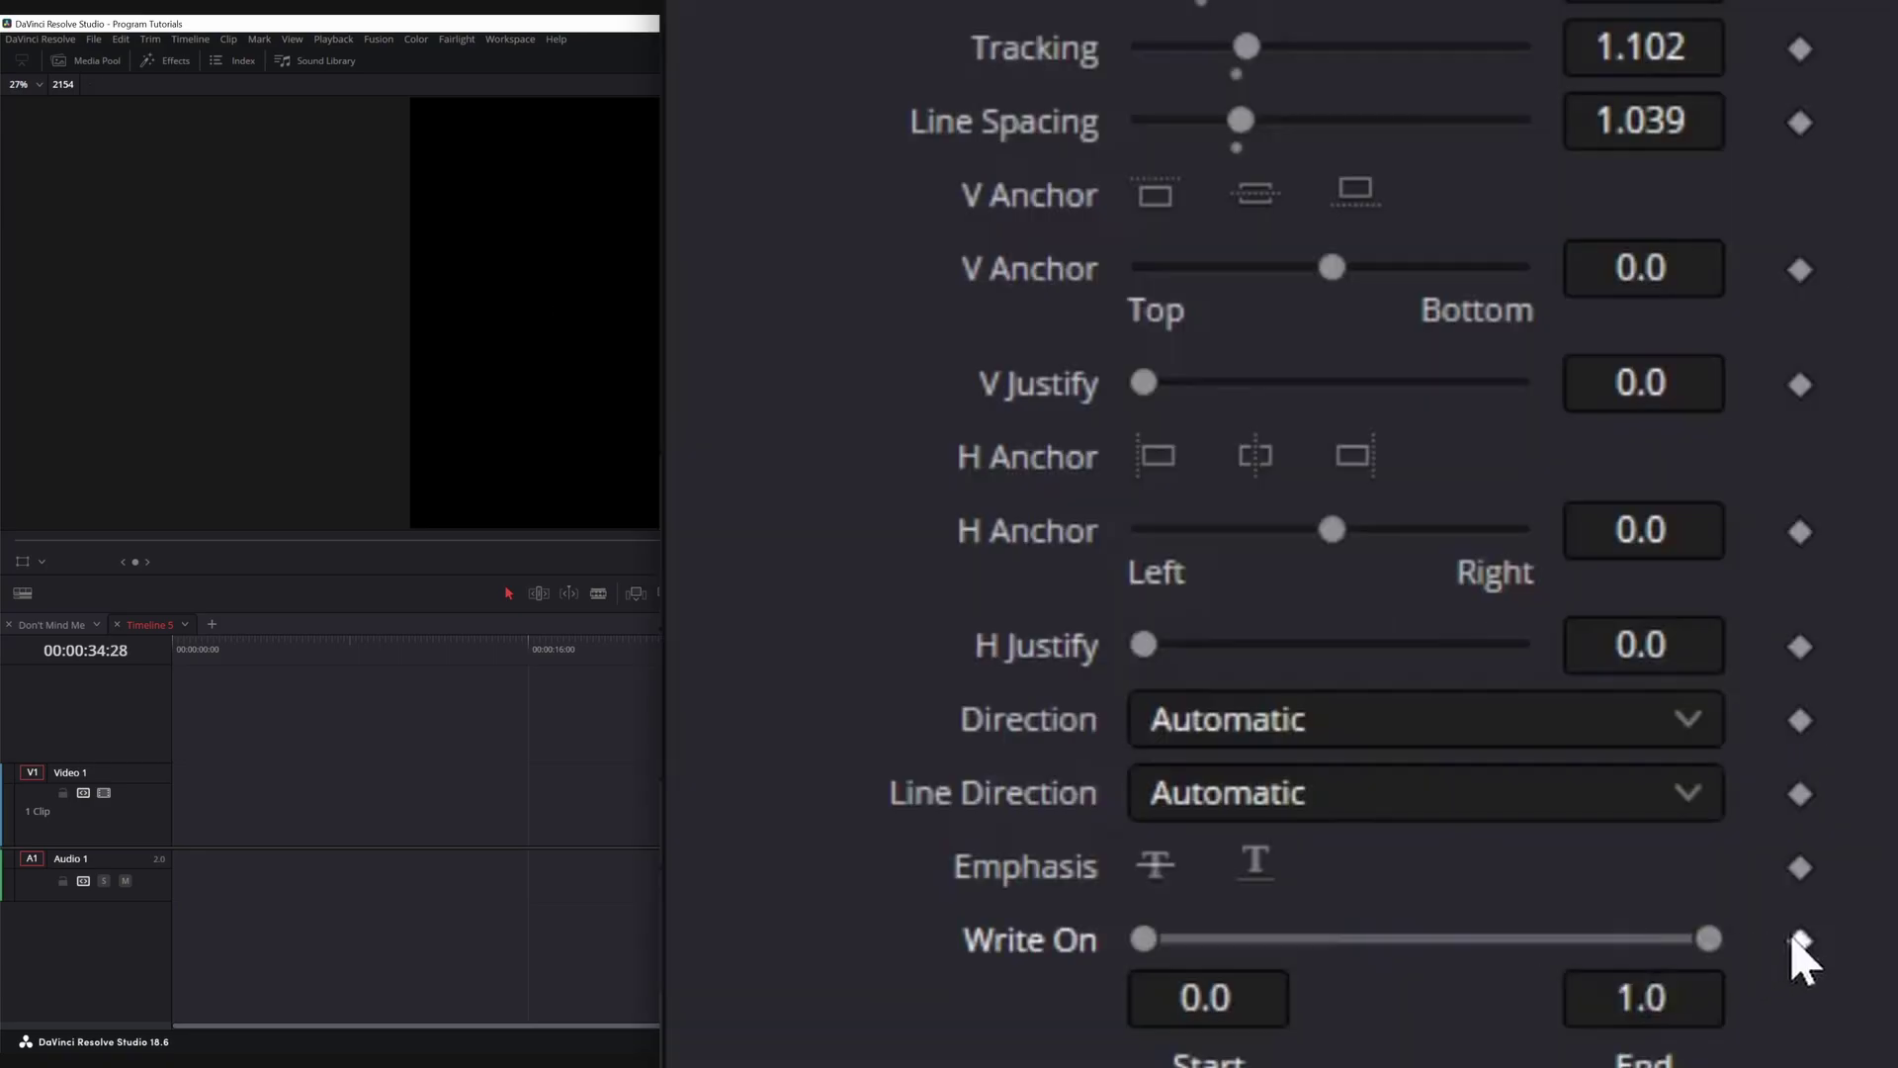
Keyframe the Write On setting and set the title font to Nunito Bold
left_click(1799, 939)
left_click(1647, 466)
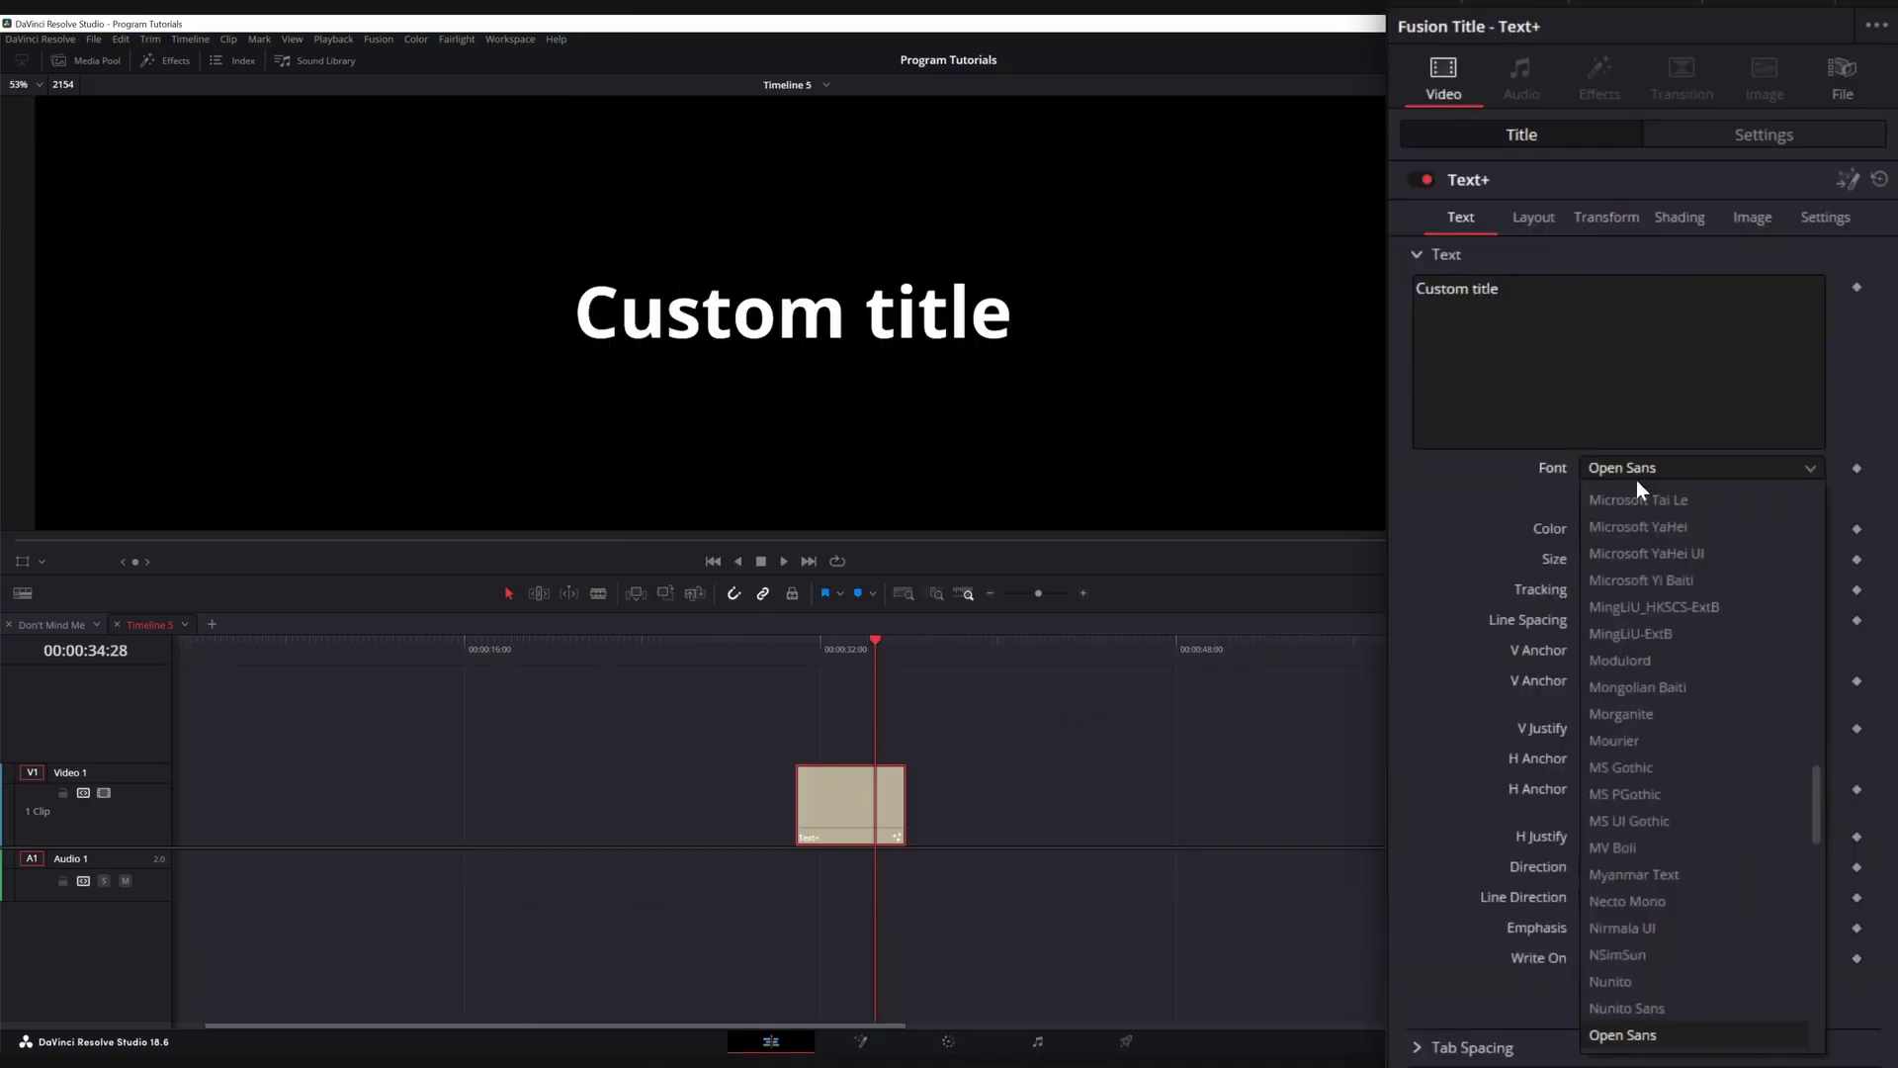
left_click(1625, 983)
left_click(1661, 498)
left_click(1637, 638)
Colour the title text khaki-grey #78745e and bring up the Shading settings
left_click(1623, 528)
left_click(1074, 526)
left_click(1117, 488)
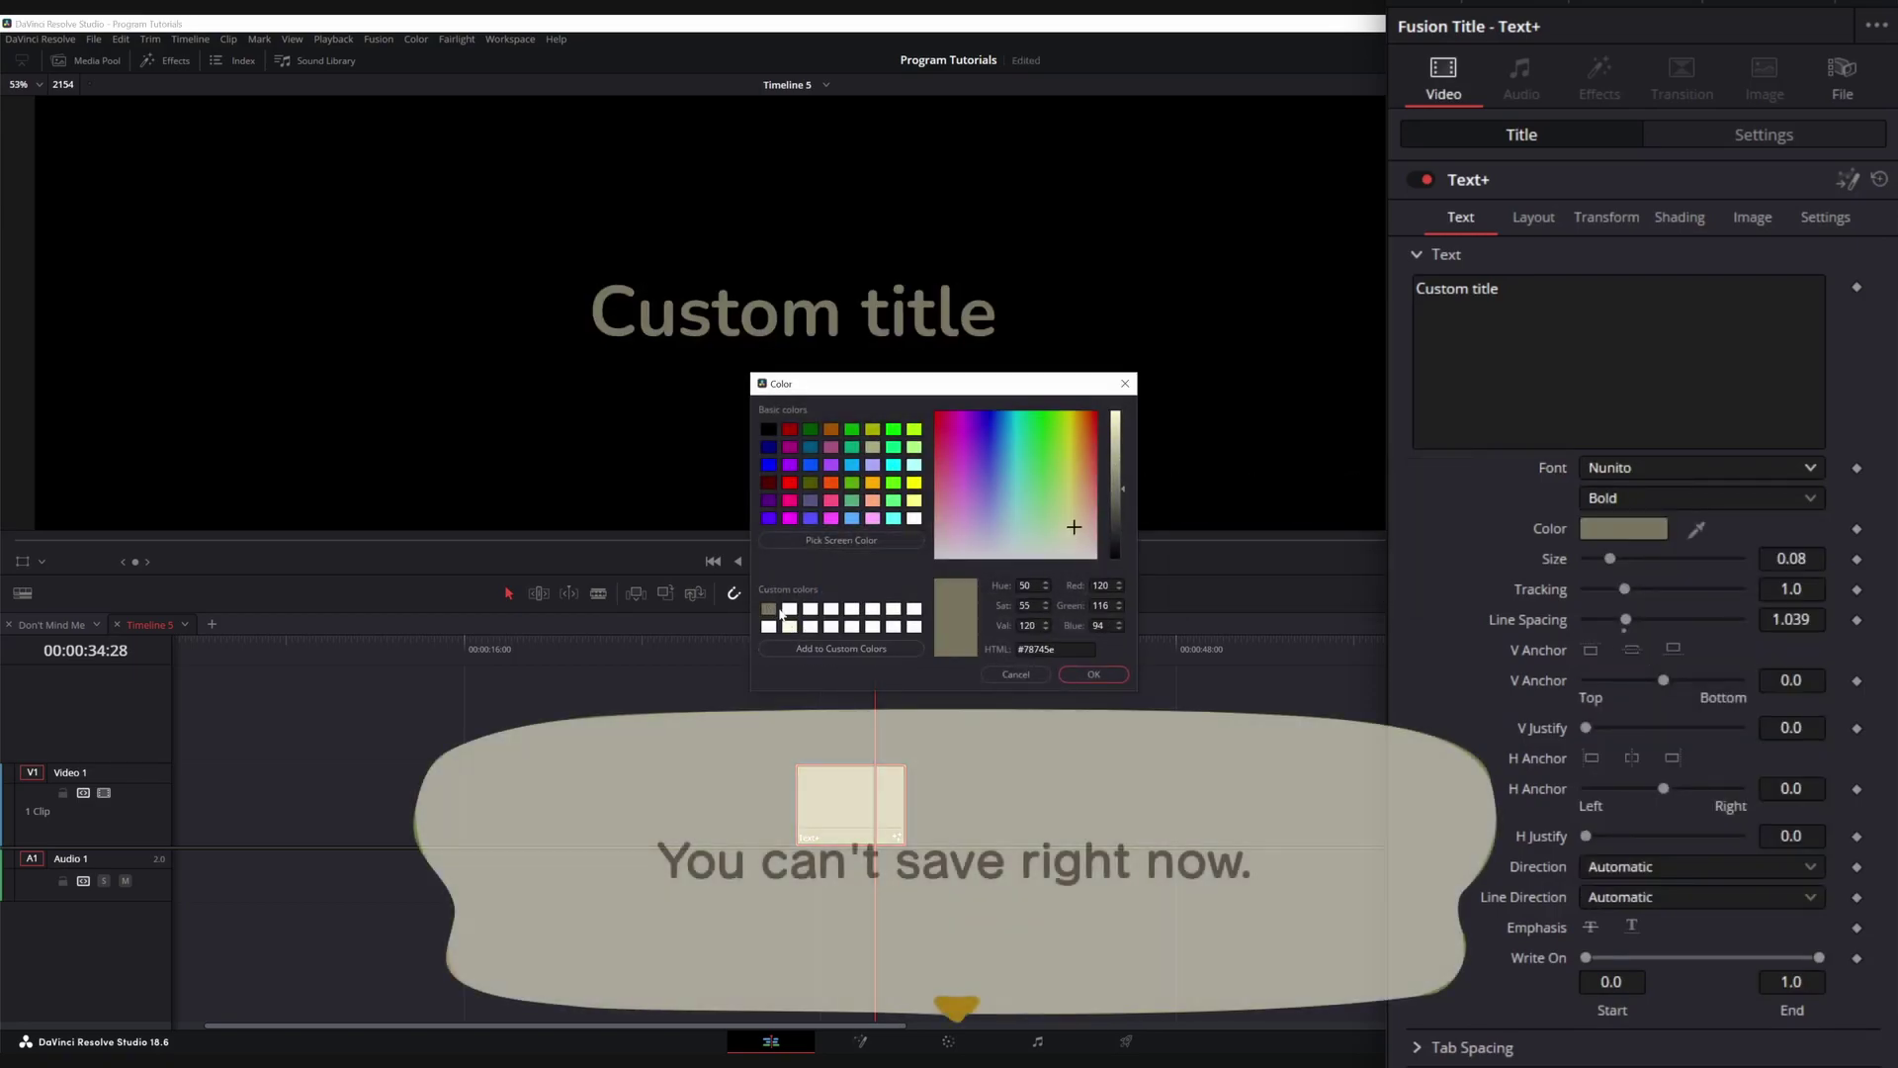
left_click(1097, 673)
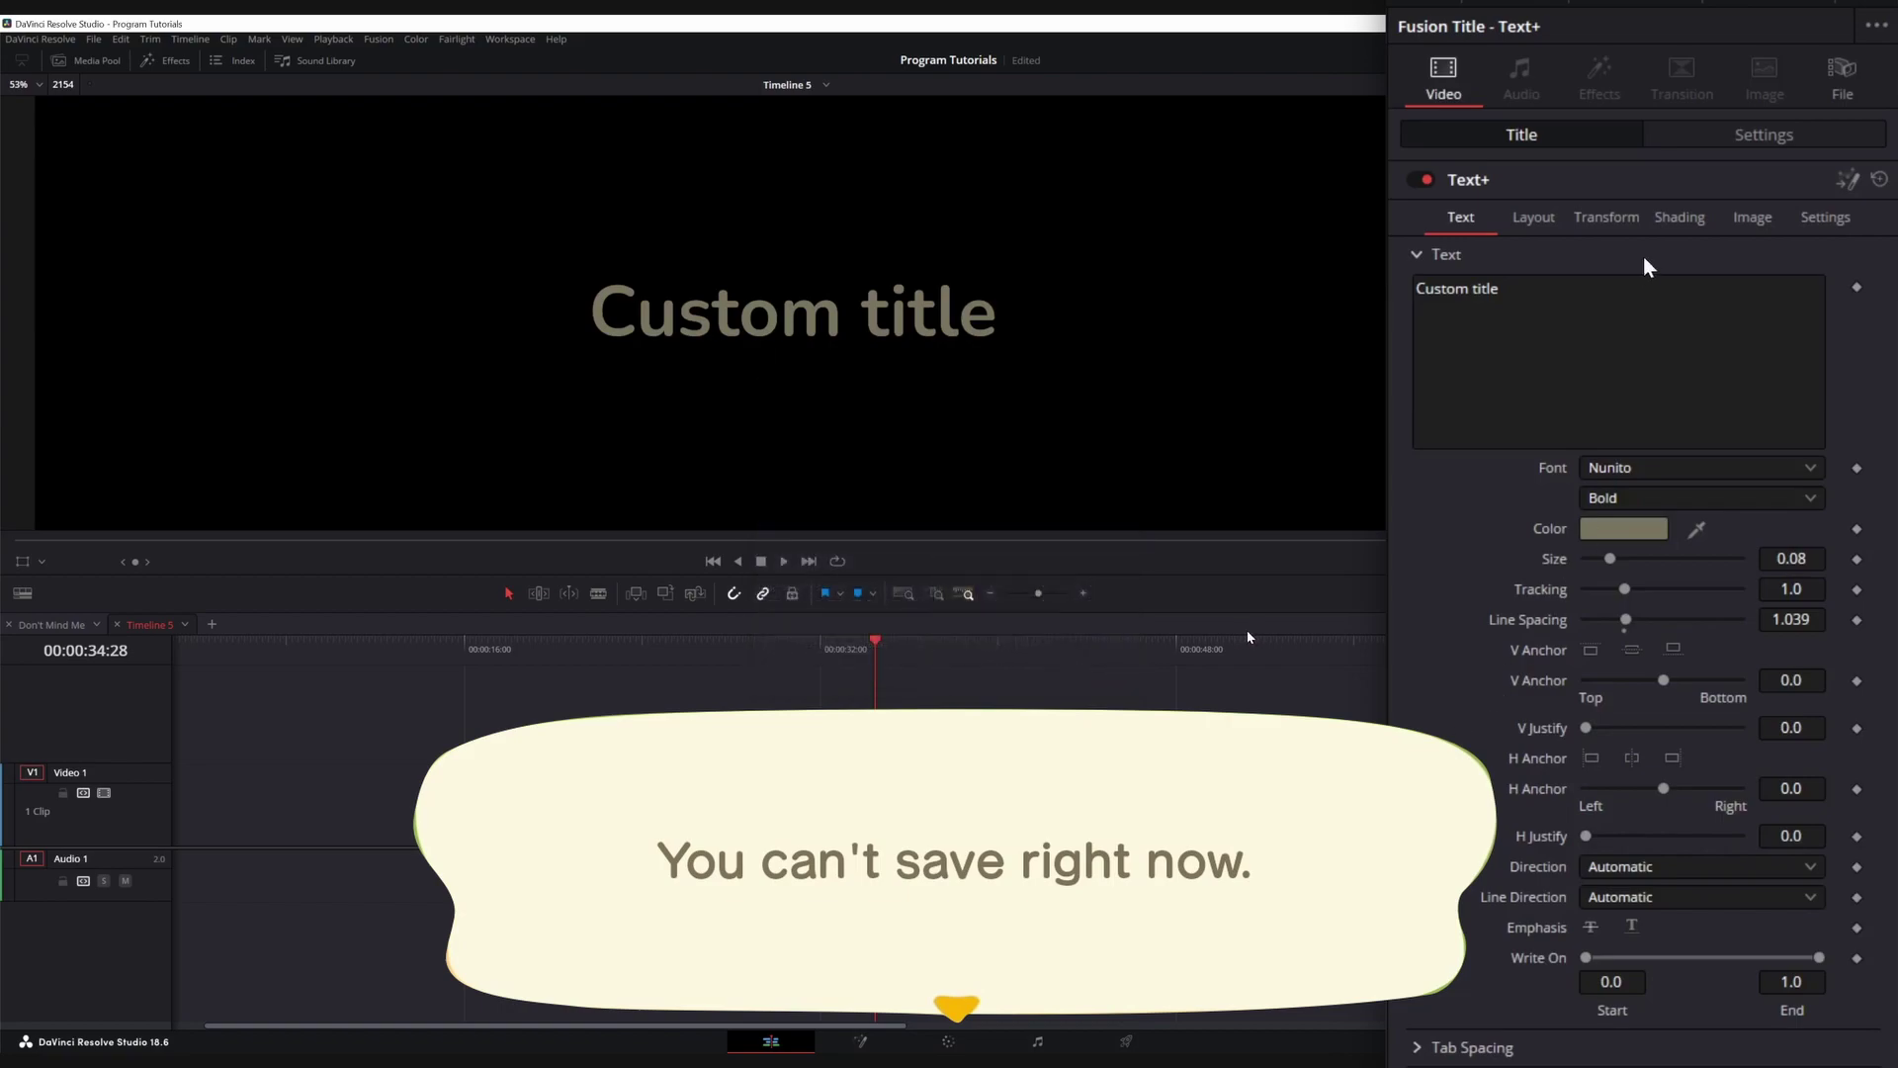
left_click(1683, 219)
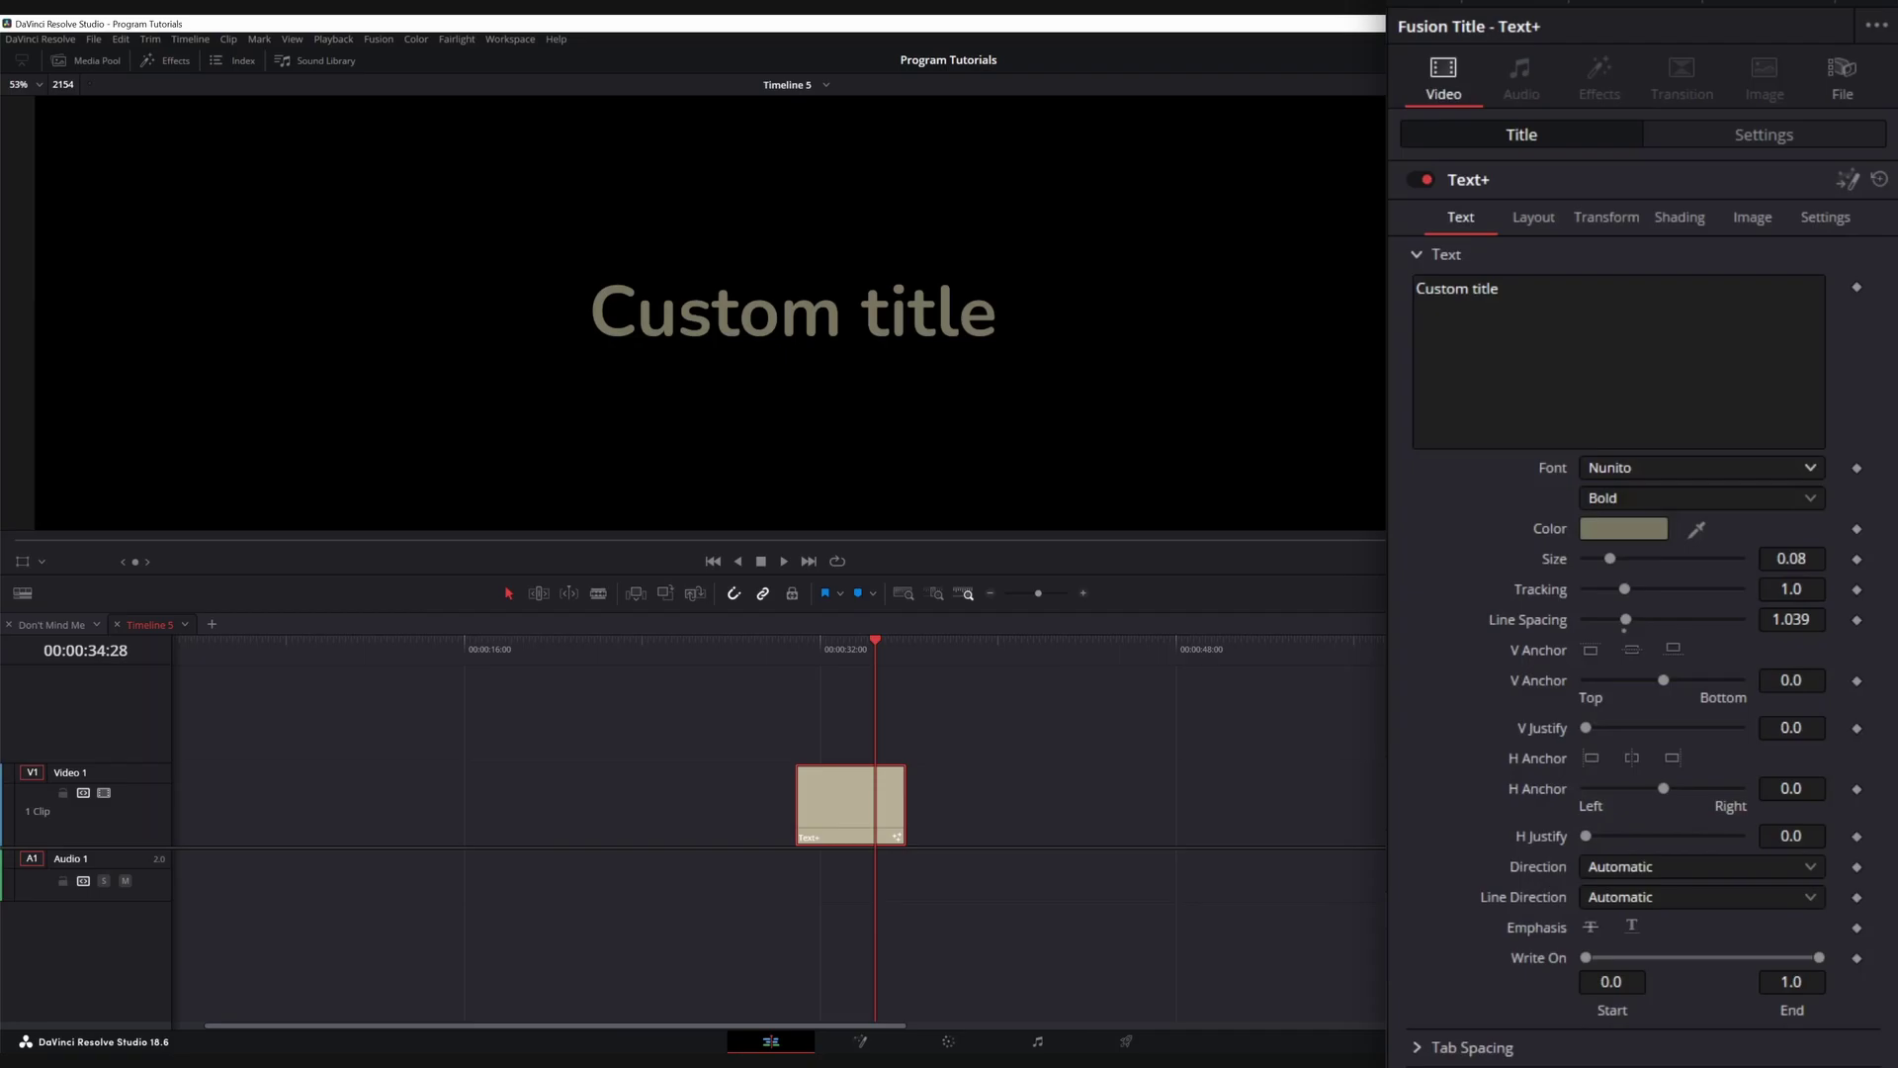
Select shading element 2 and rename it 'Bubble One'
left_click(1686, 221)
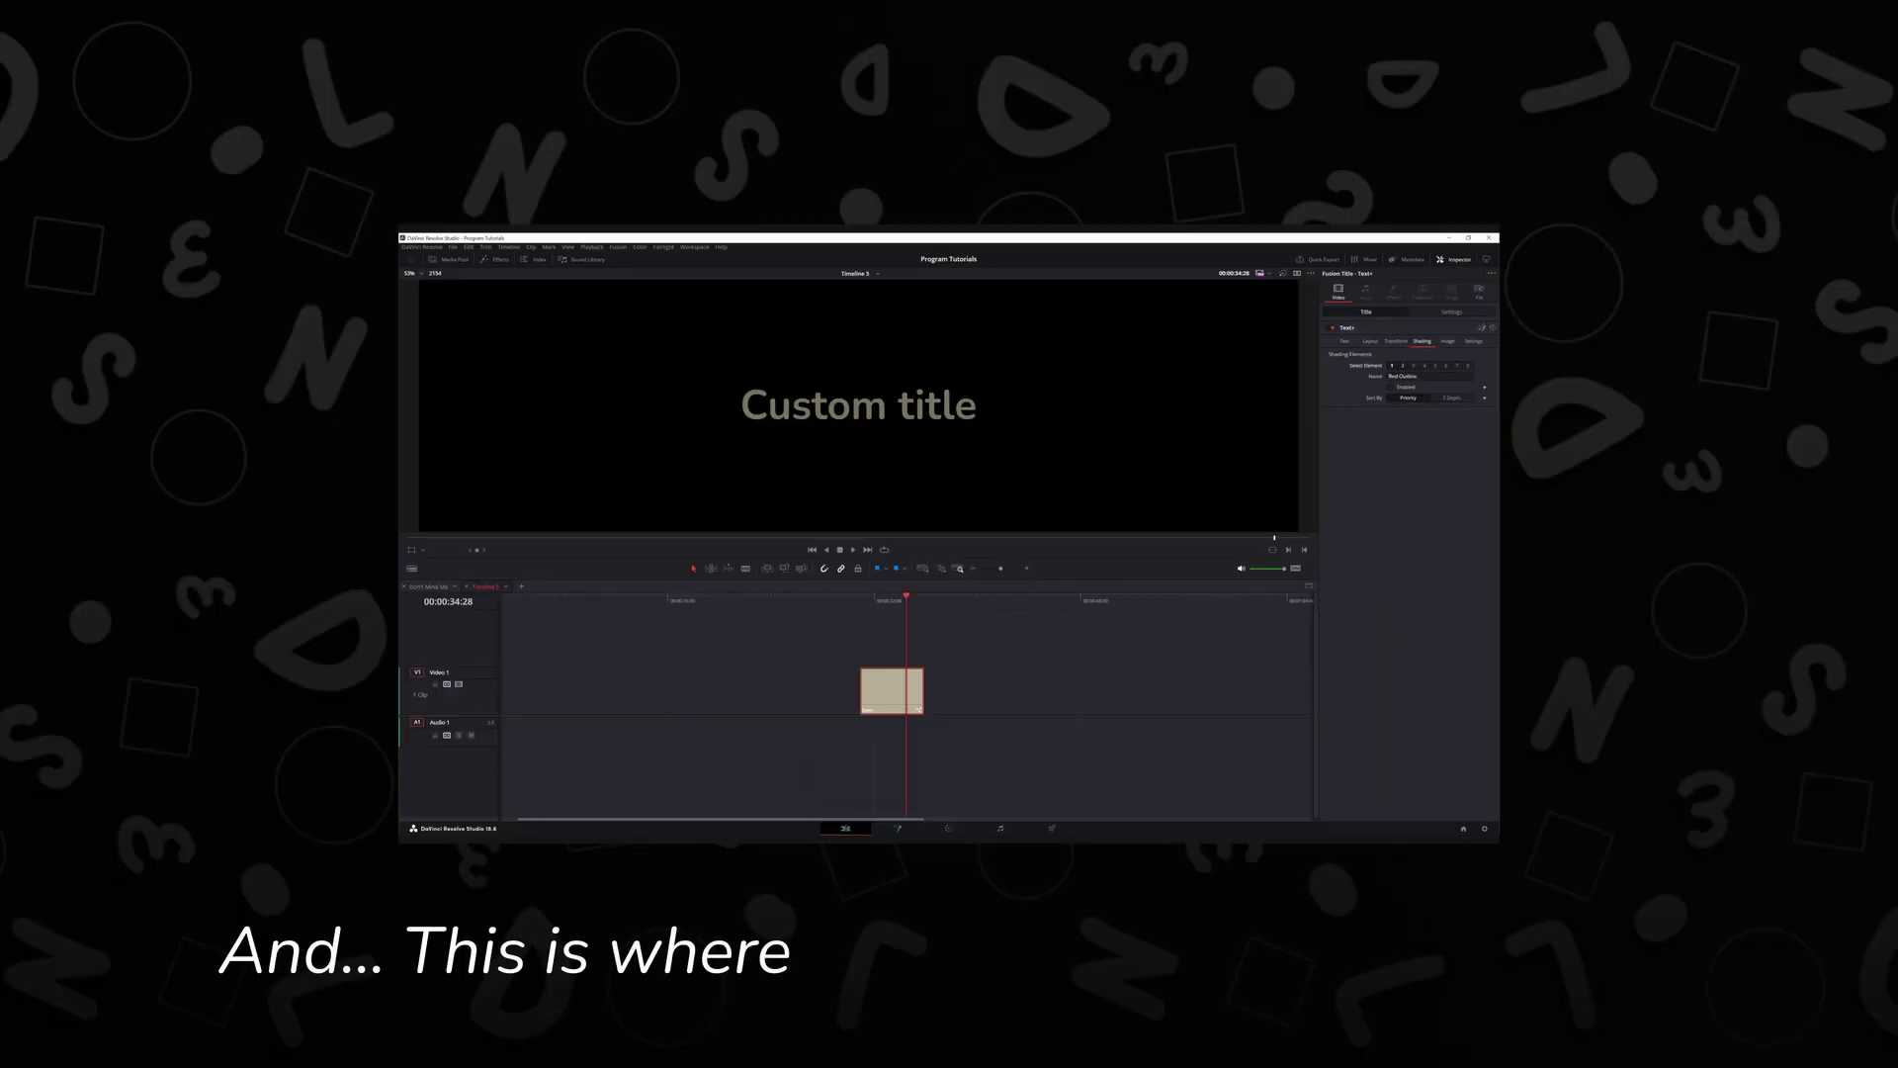
left_click(1392, 365)
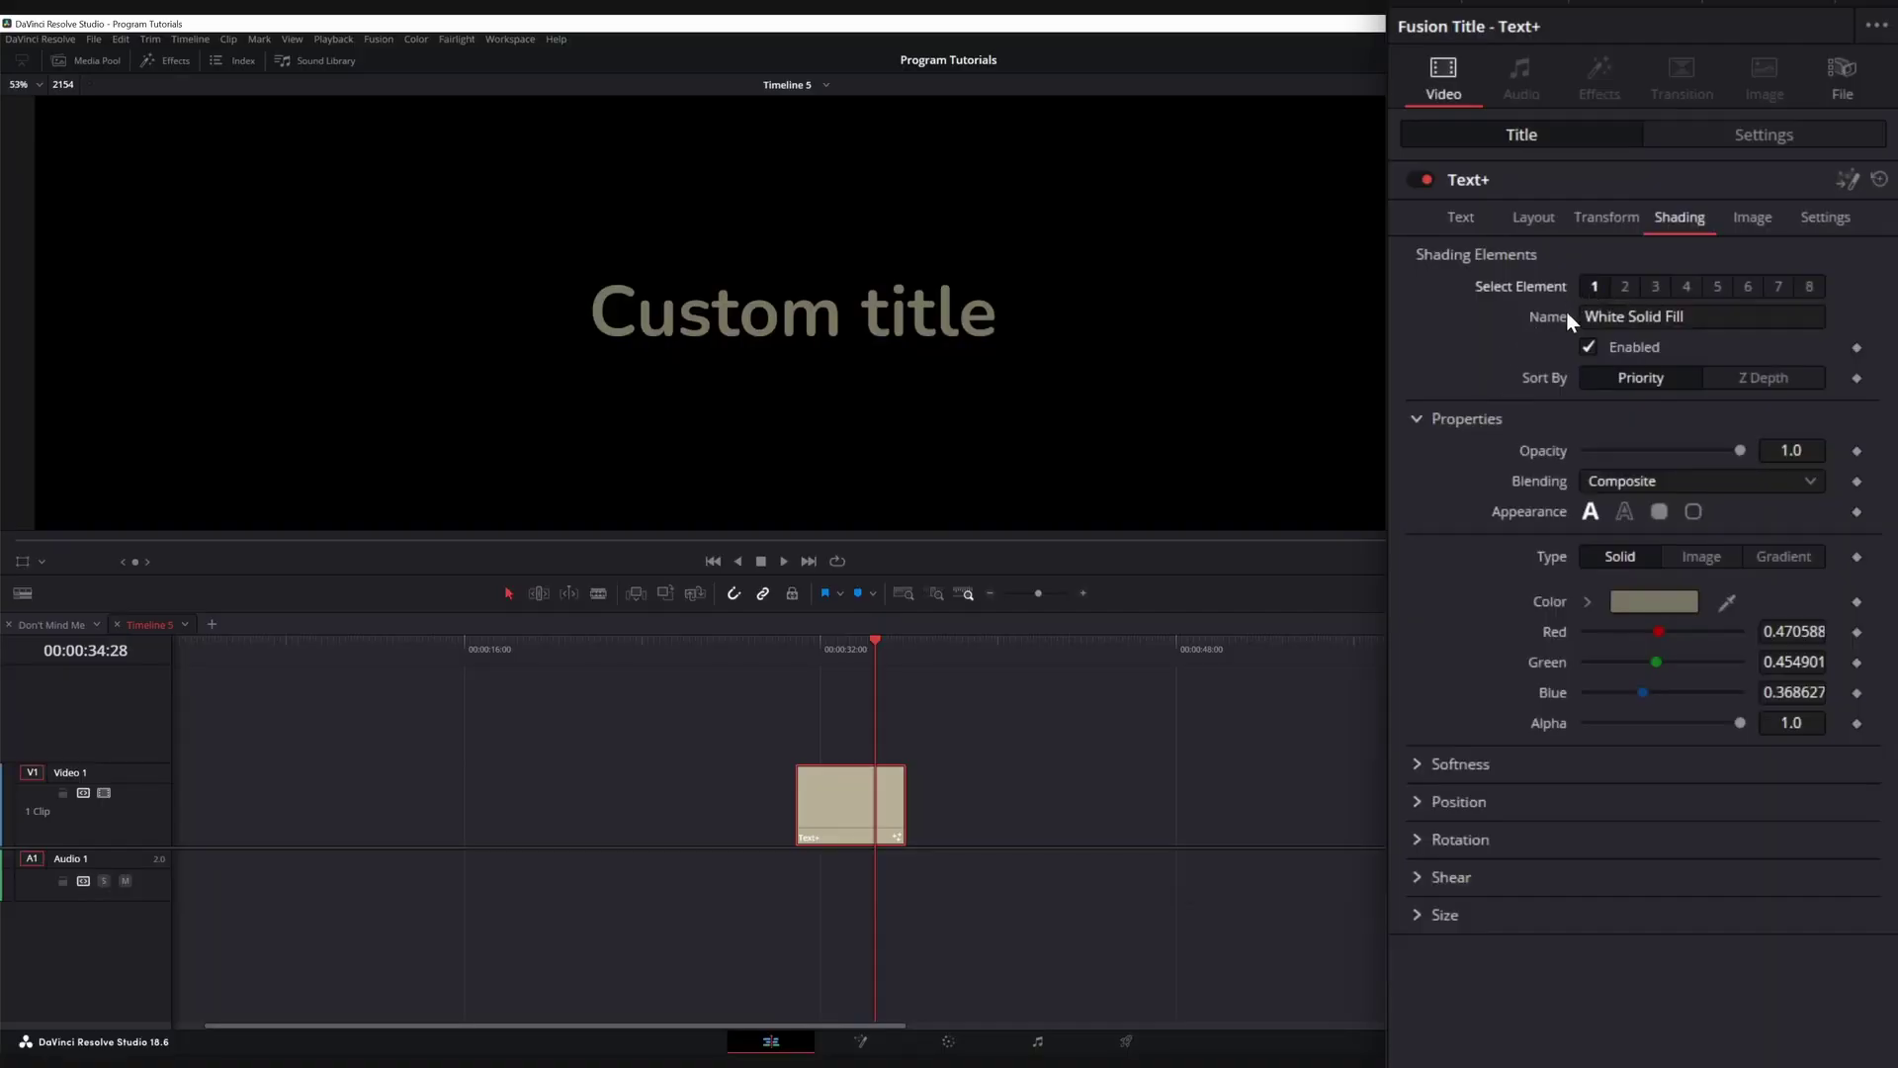
left_click(1624, 285)
left_click(1667, 316)
key("ctrl+a")
type("Bubble One")
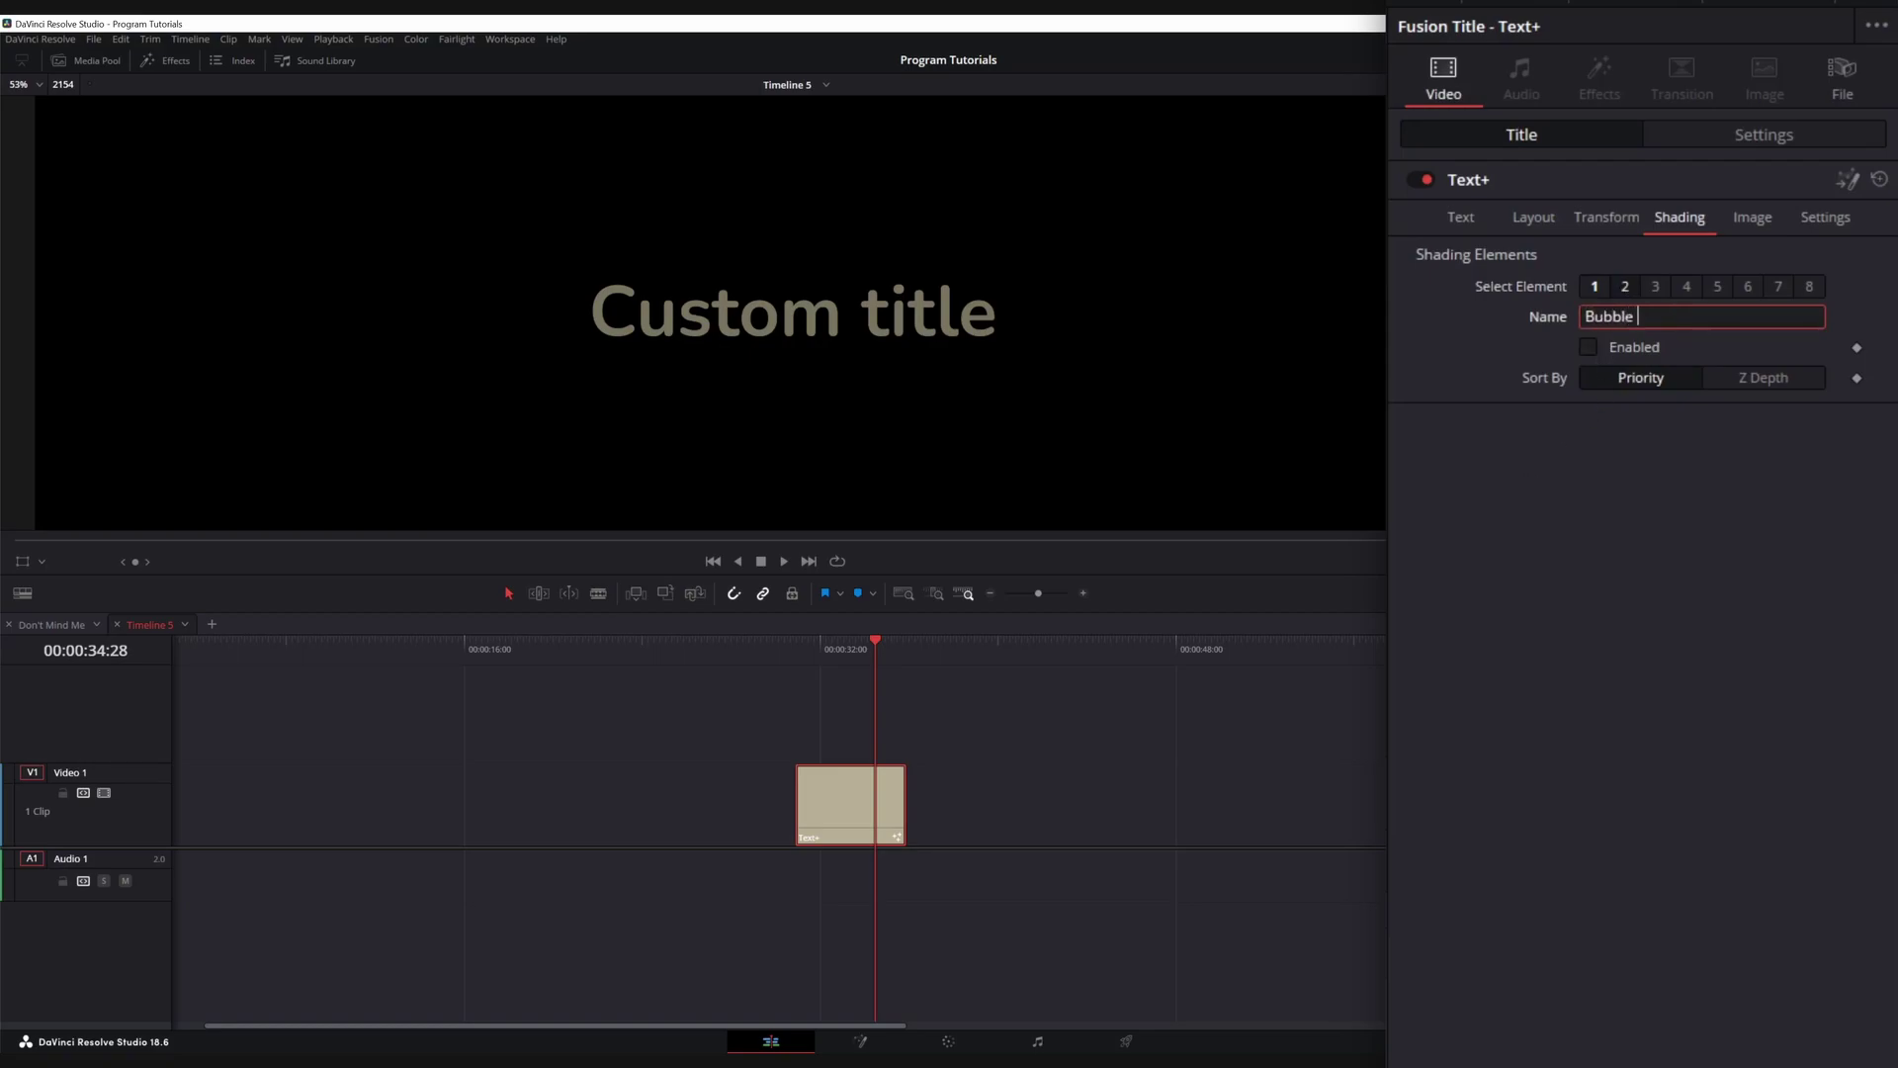
Enable Bubble One as a filled block at Text level covering the whole title
left_click(1589, 346)
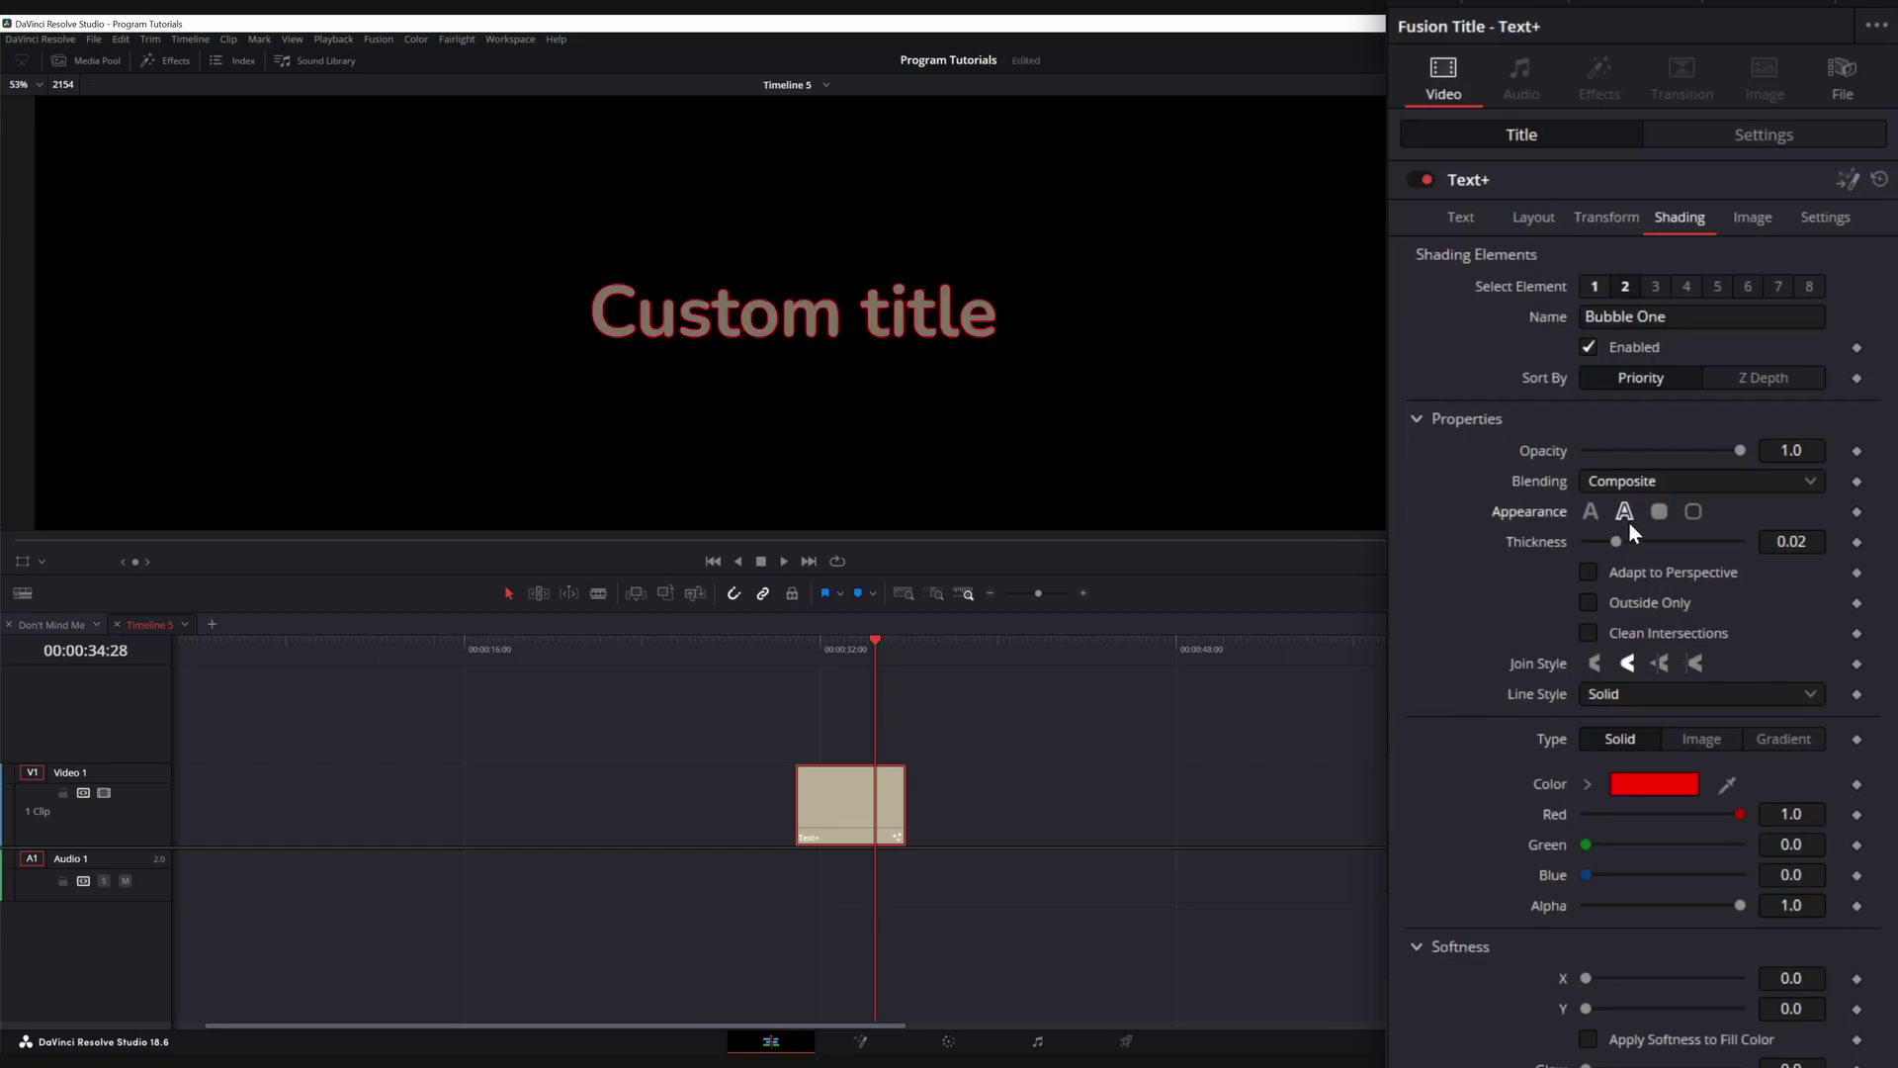
left_click(1660, 512)
left_click(1692, 512)
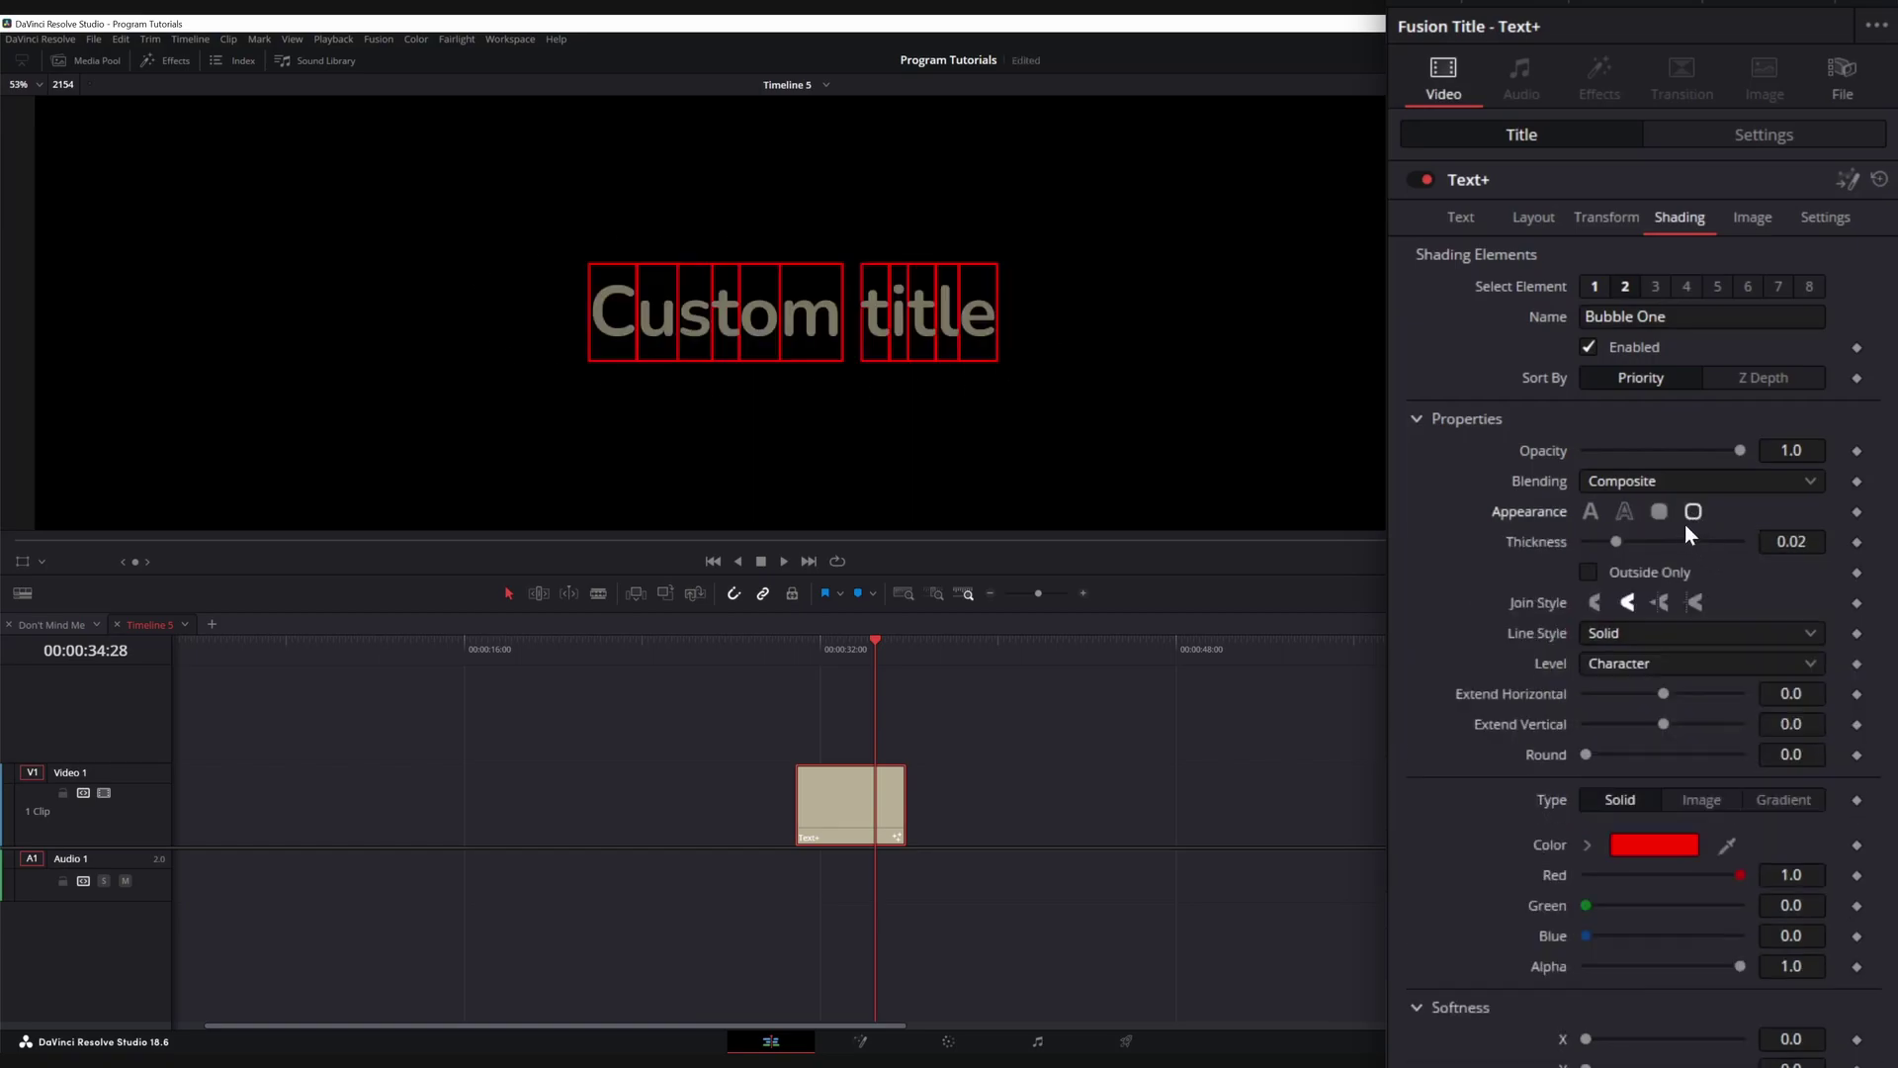
left_click(1660, 513)
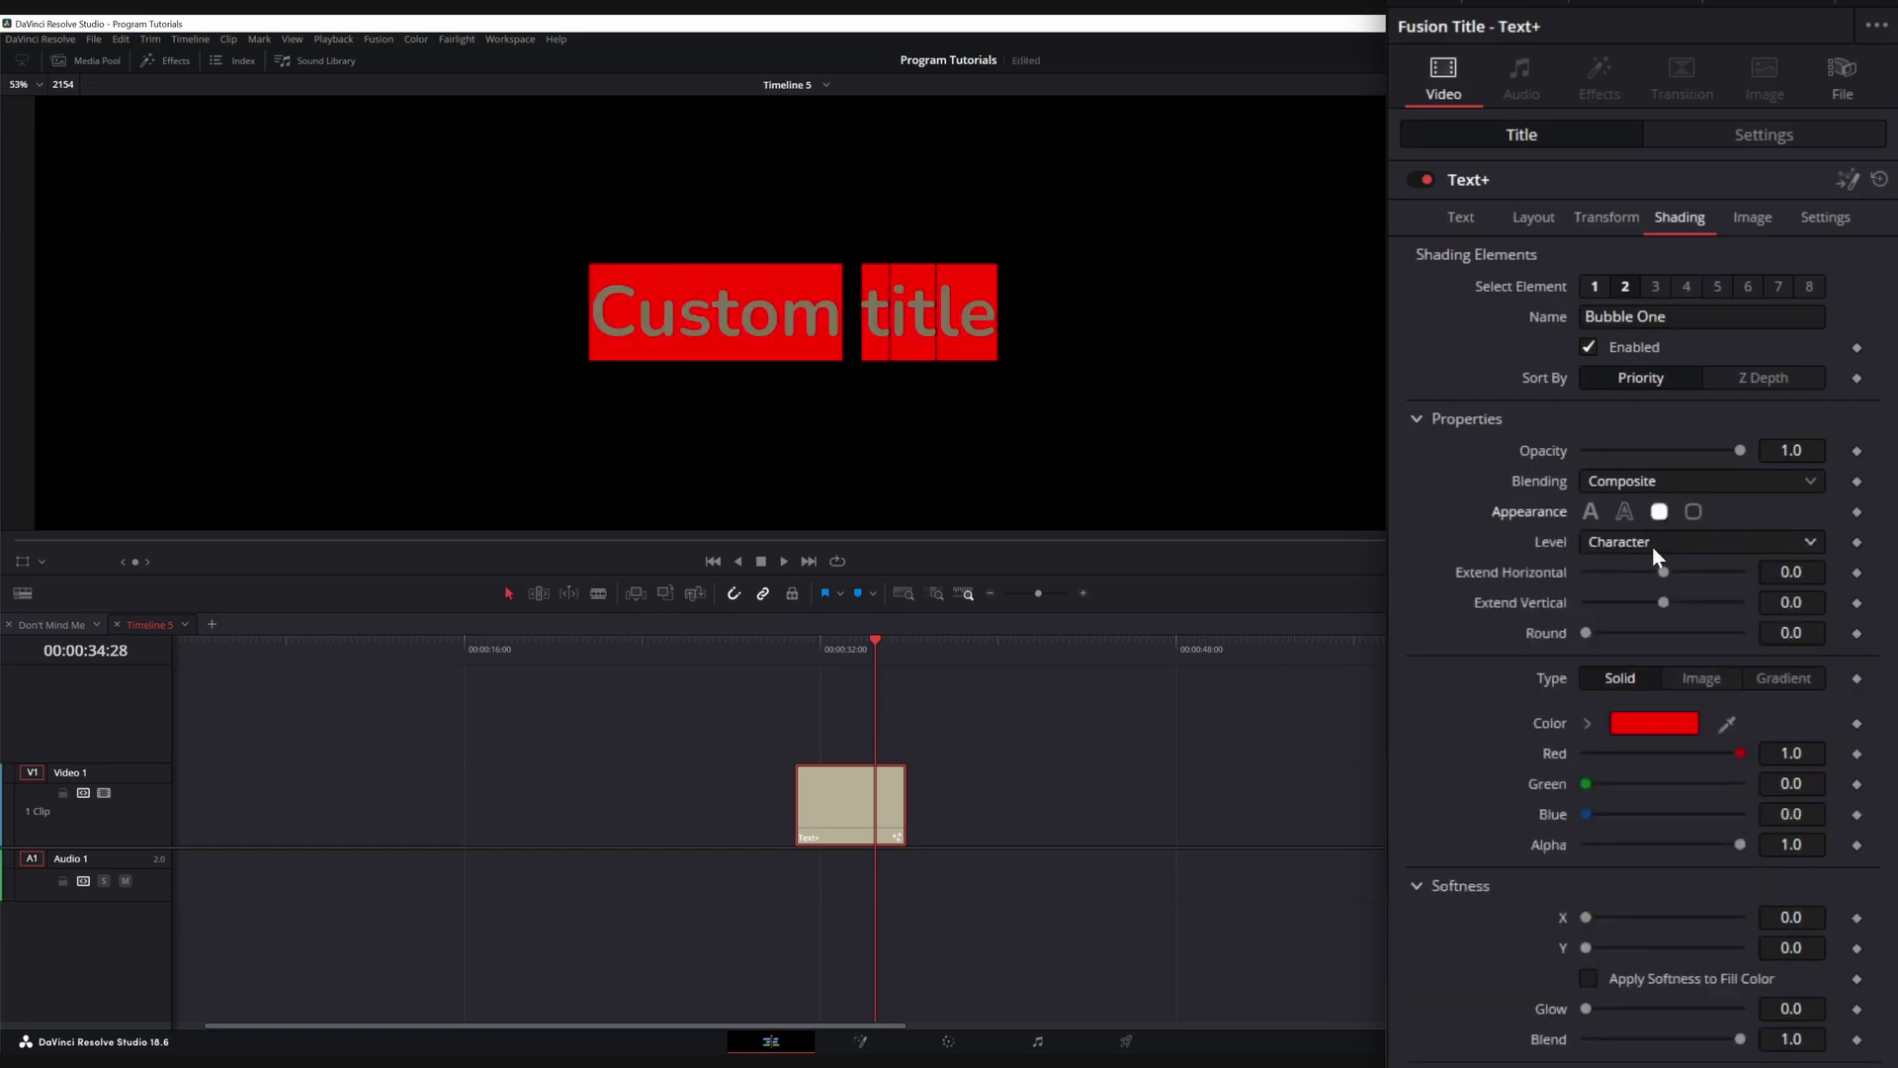
left_click(1665, 543)
left_click(1647, 575)
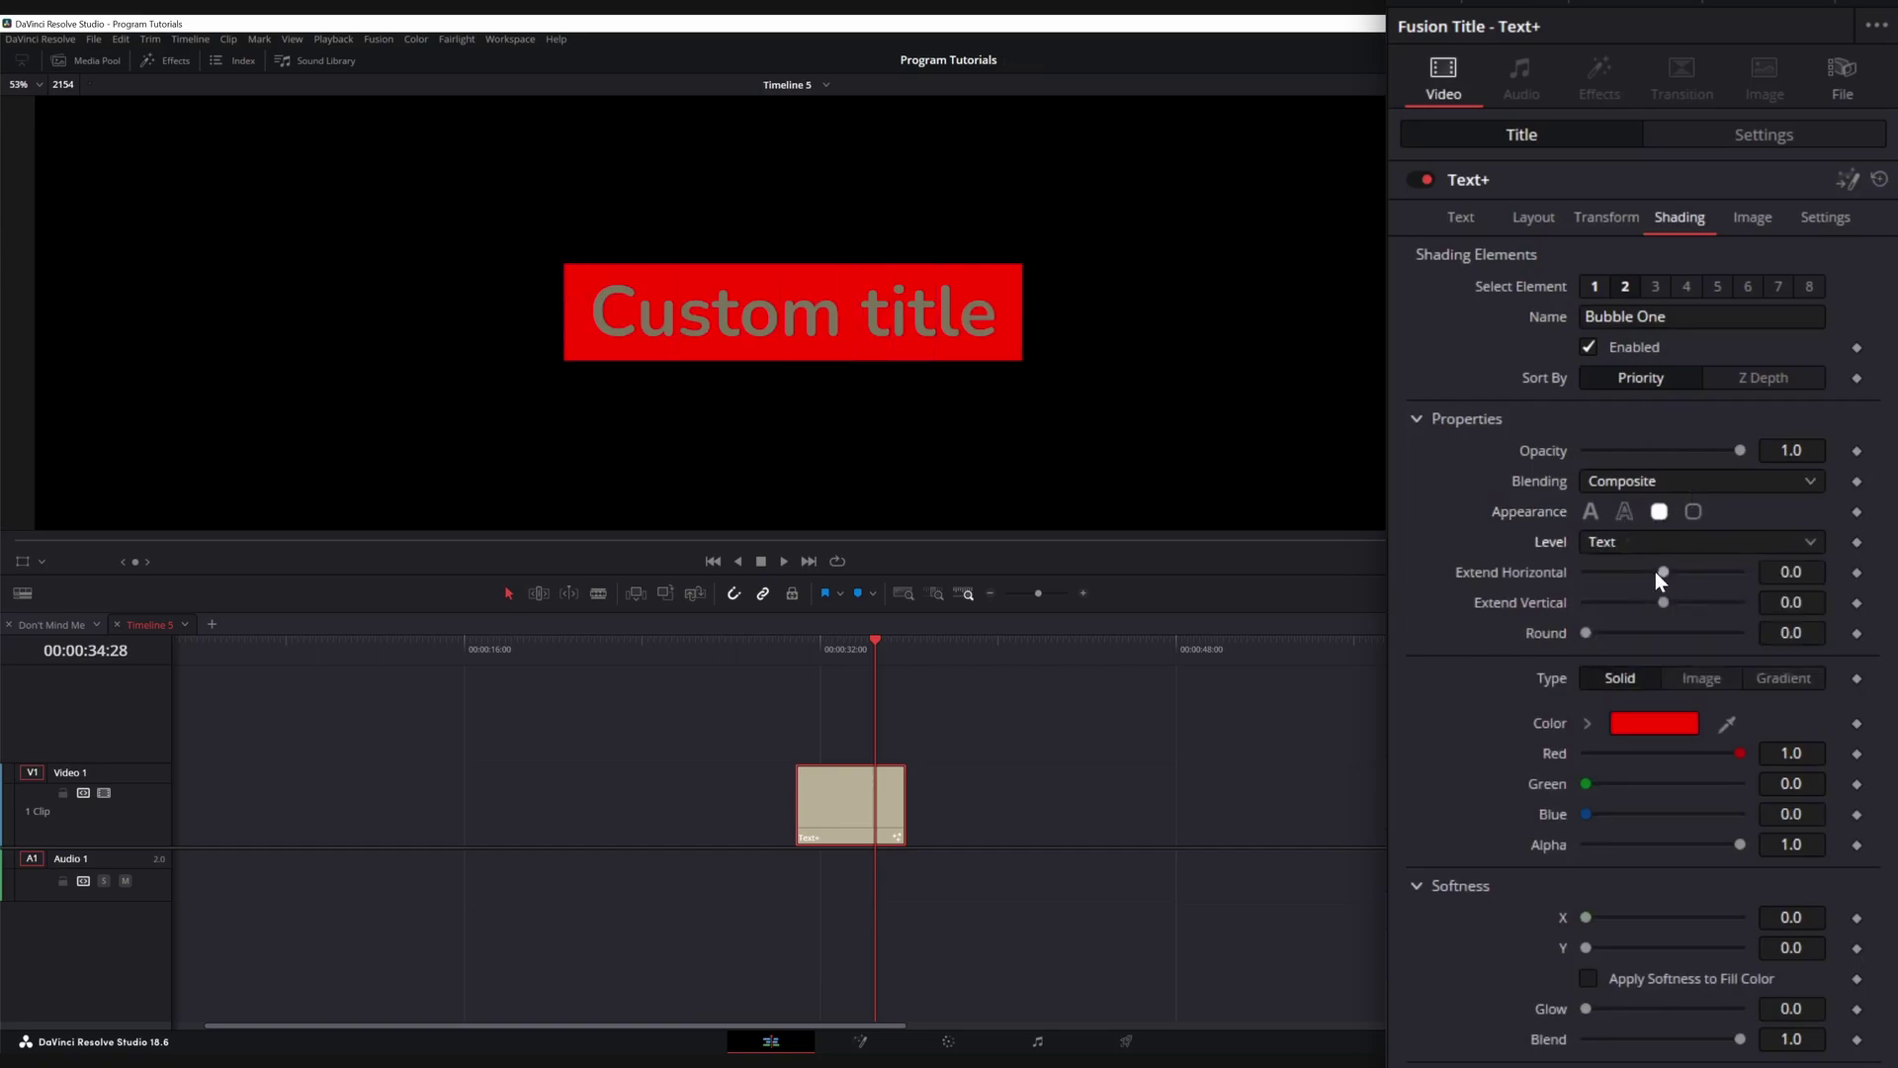
Widen and heighten Bubble One and colour it cream #fffae4
mouse_move(1654, 571)
left_mouse_down()
mouse_move(1687, 566)
mouse_move(1664, 569)
left_mouse_up()
left_click_drag(1663, 602, 1819, 624)
left_click(1640, 722)
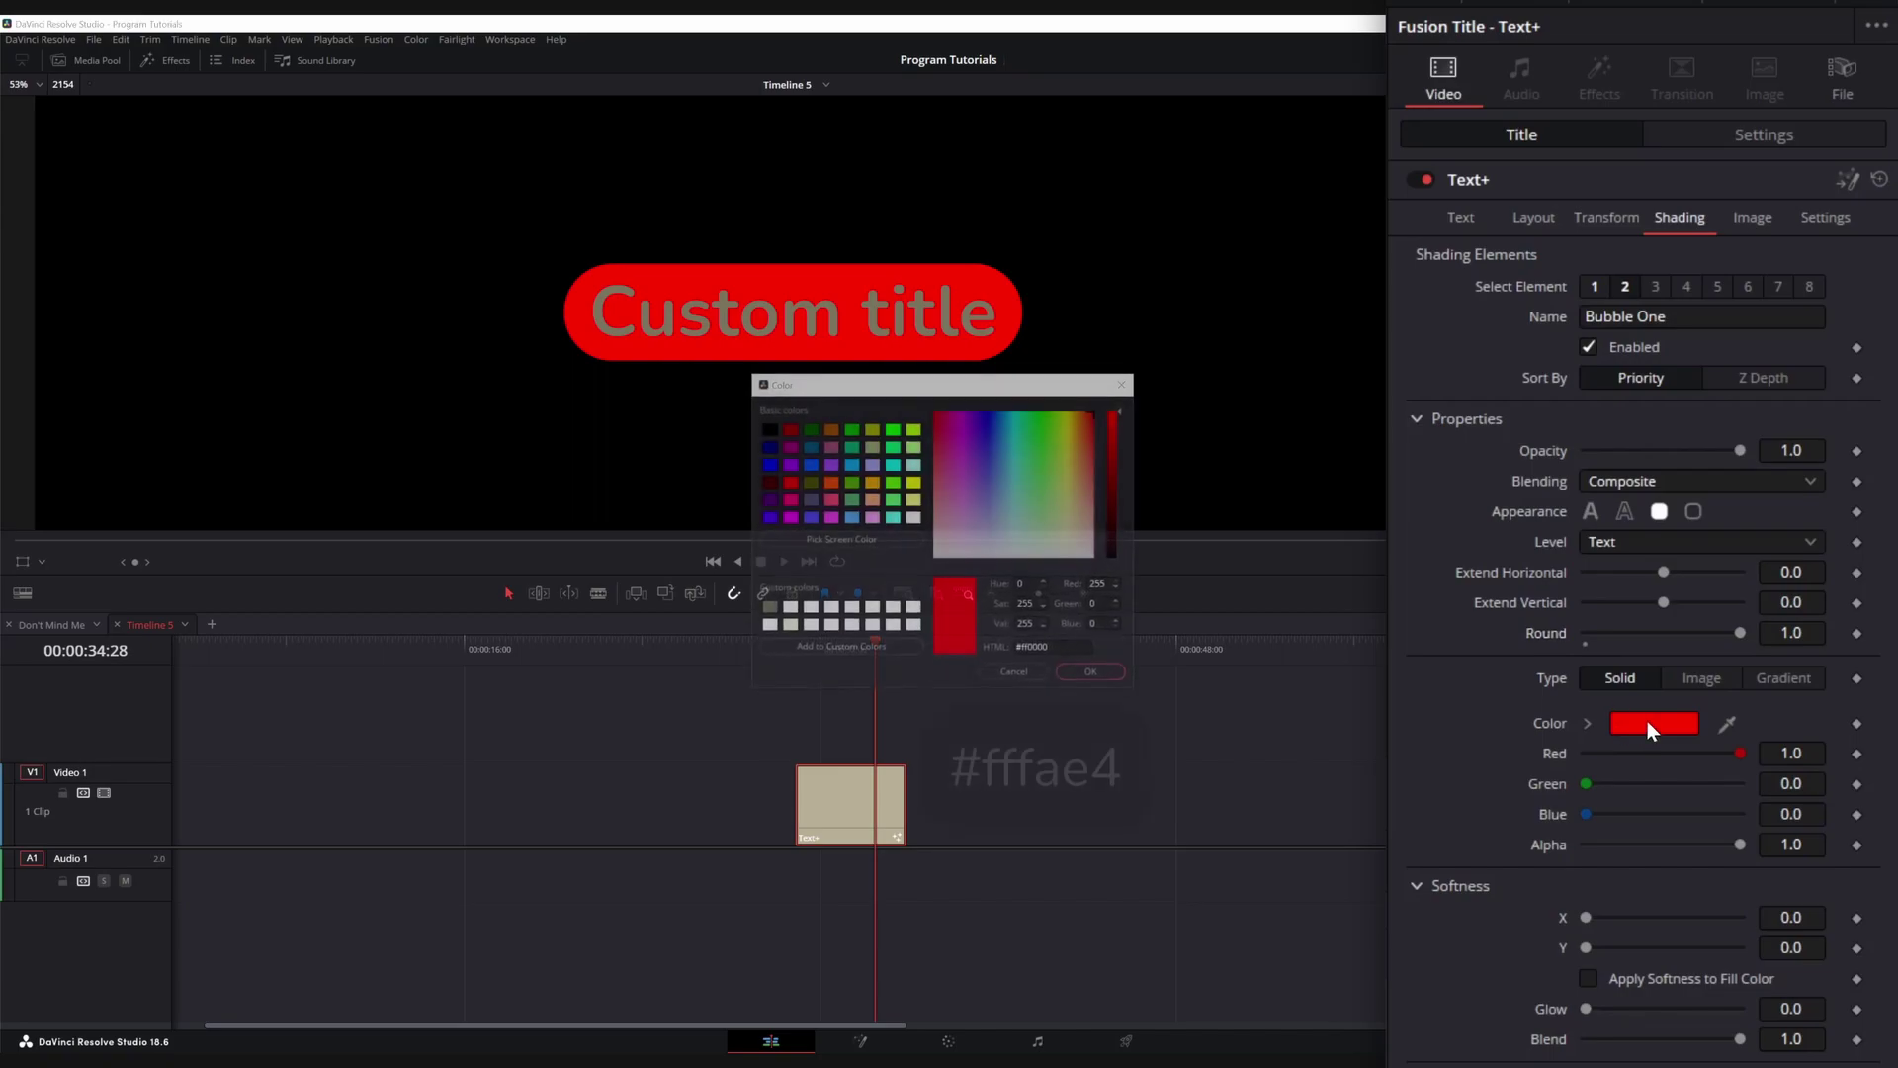
left_click(767, 609)
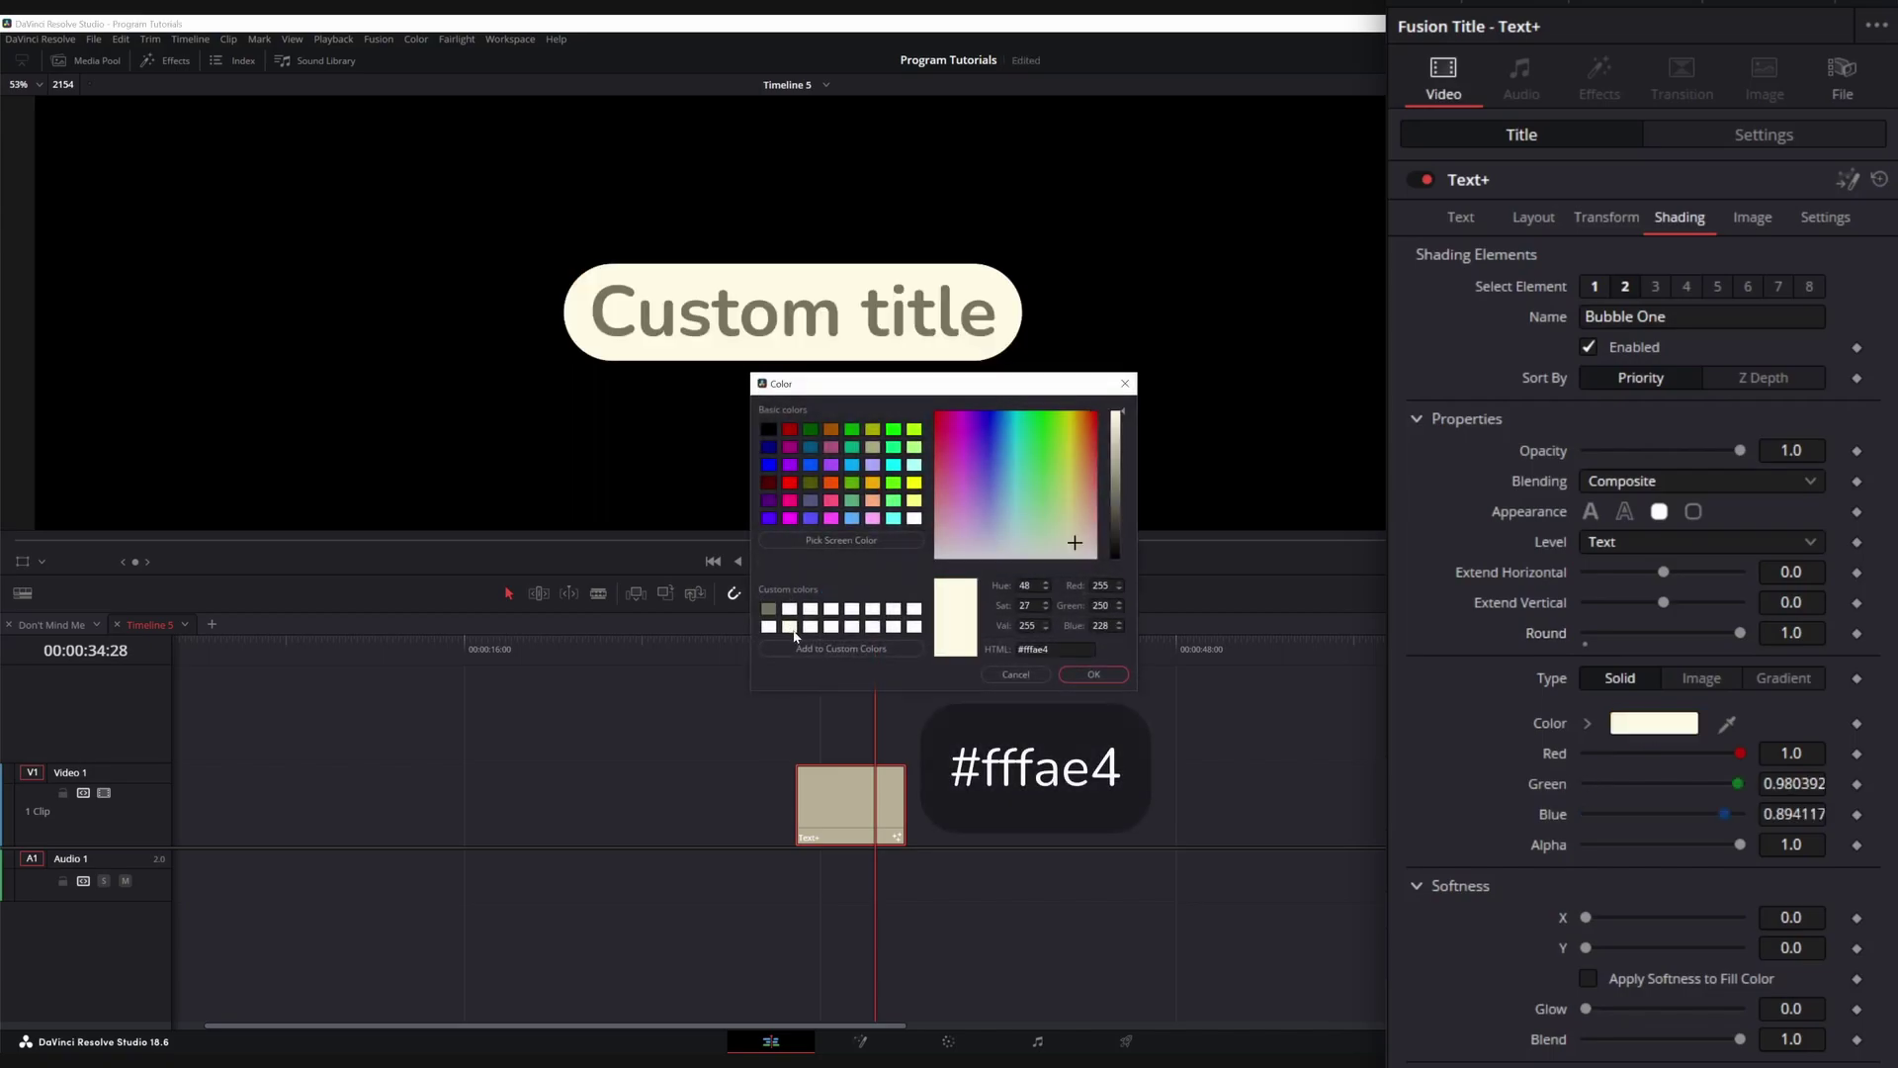
left_click(1093, 674)
Keep Bubble One's horizontal offset at zero and set its vertical offset to 0.01
scroll(1460, 876, "down", 4)
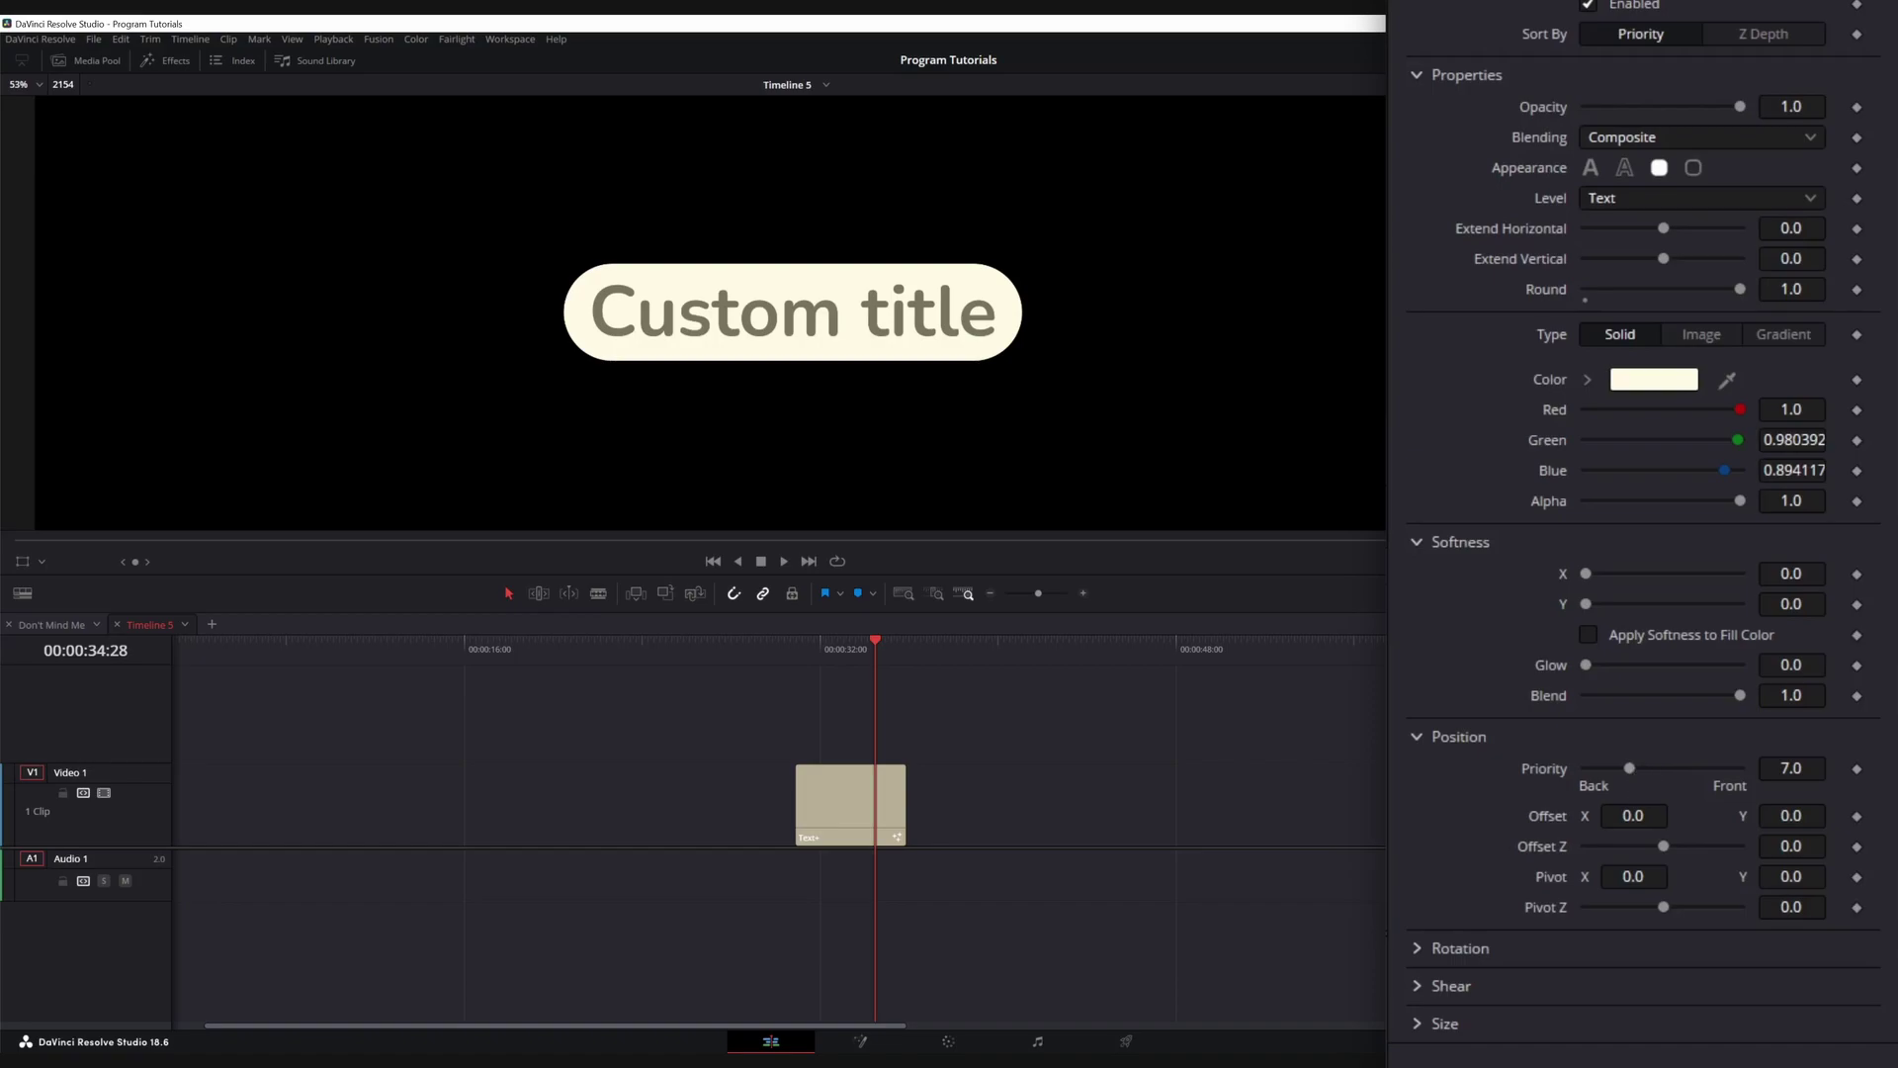
mouse_move(1632, 816)
left_mouse_down()
mouse_move(1611, 815)
mouse_move(1660, 816)
mouse_move(1606, 815)
left_mouse_up()
left_click_drag(1606, 816, 1632, 816)
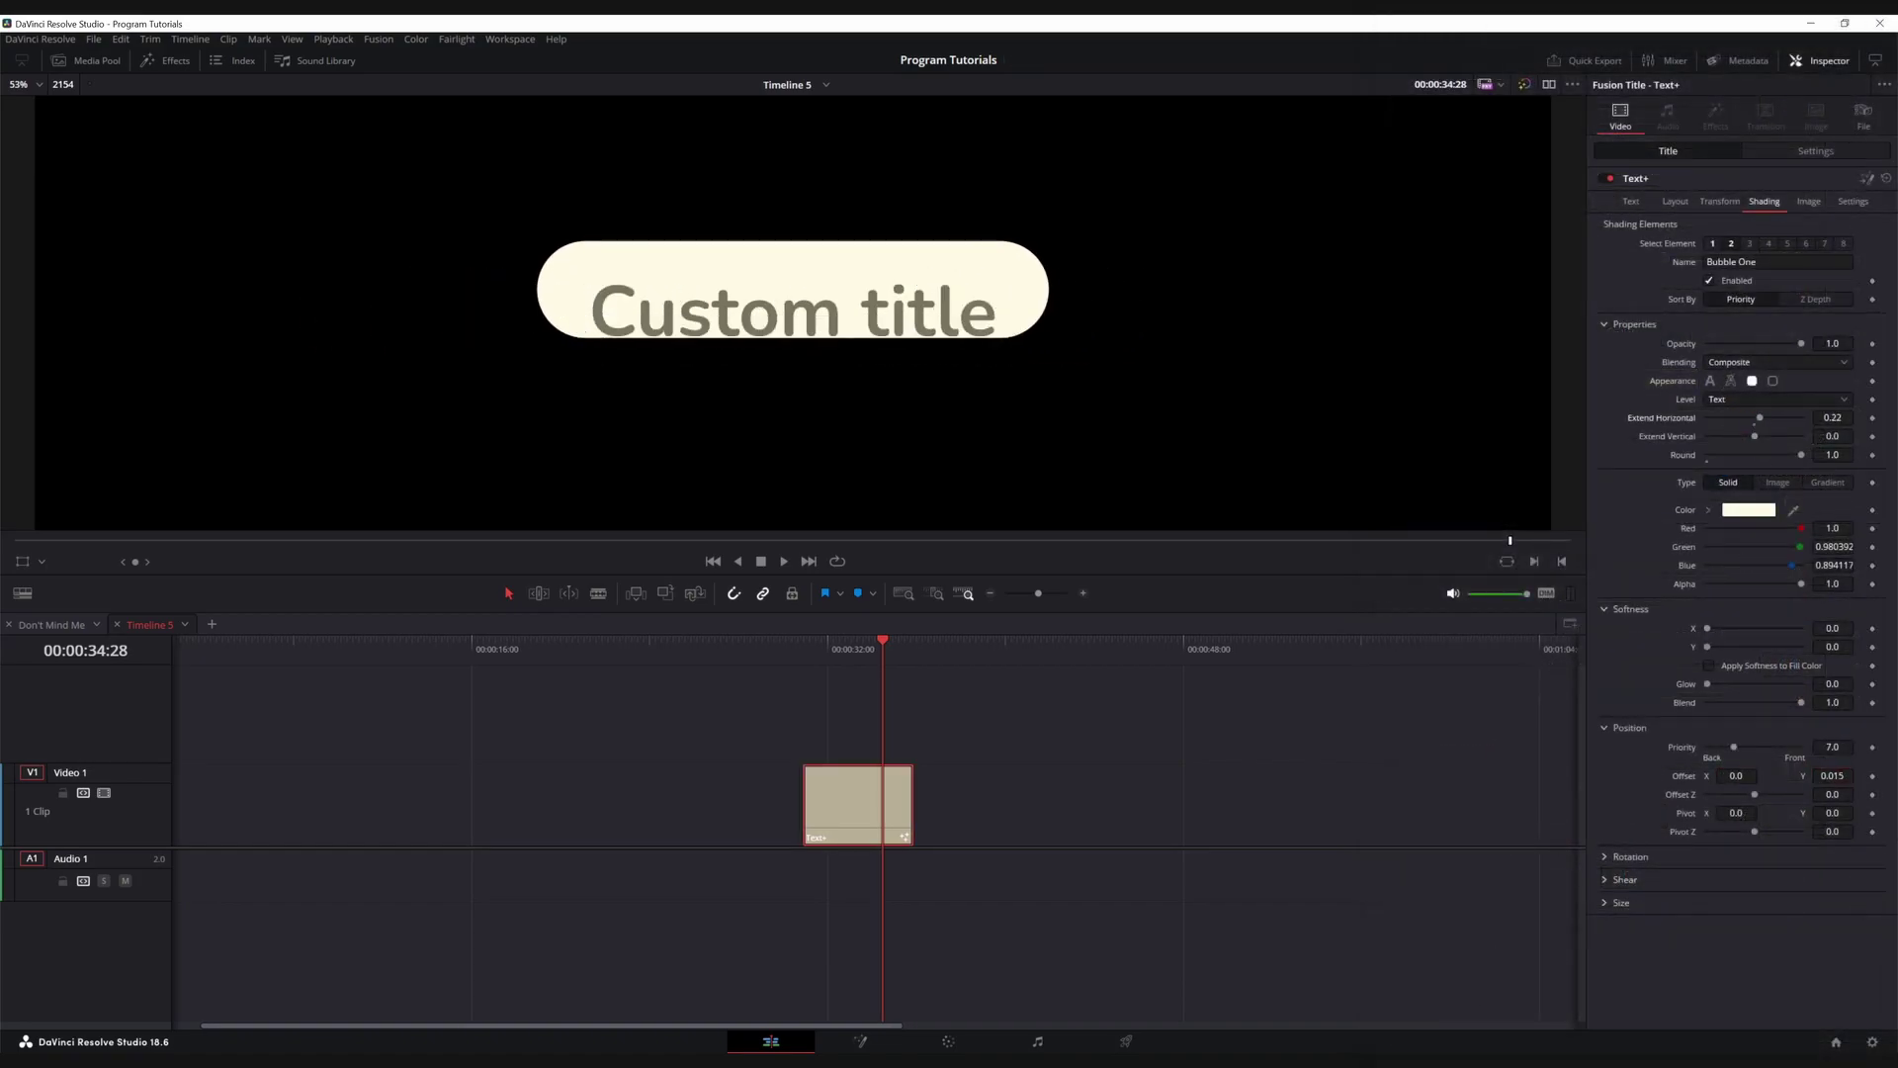
left_click_drag(1832, 775, 1834, 791)
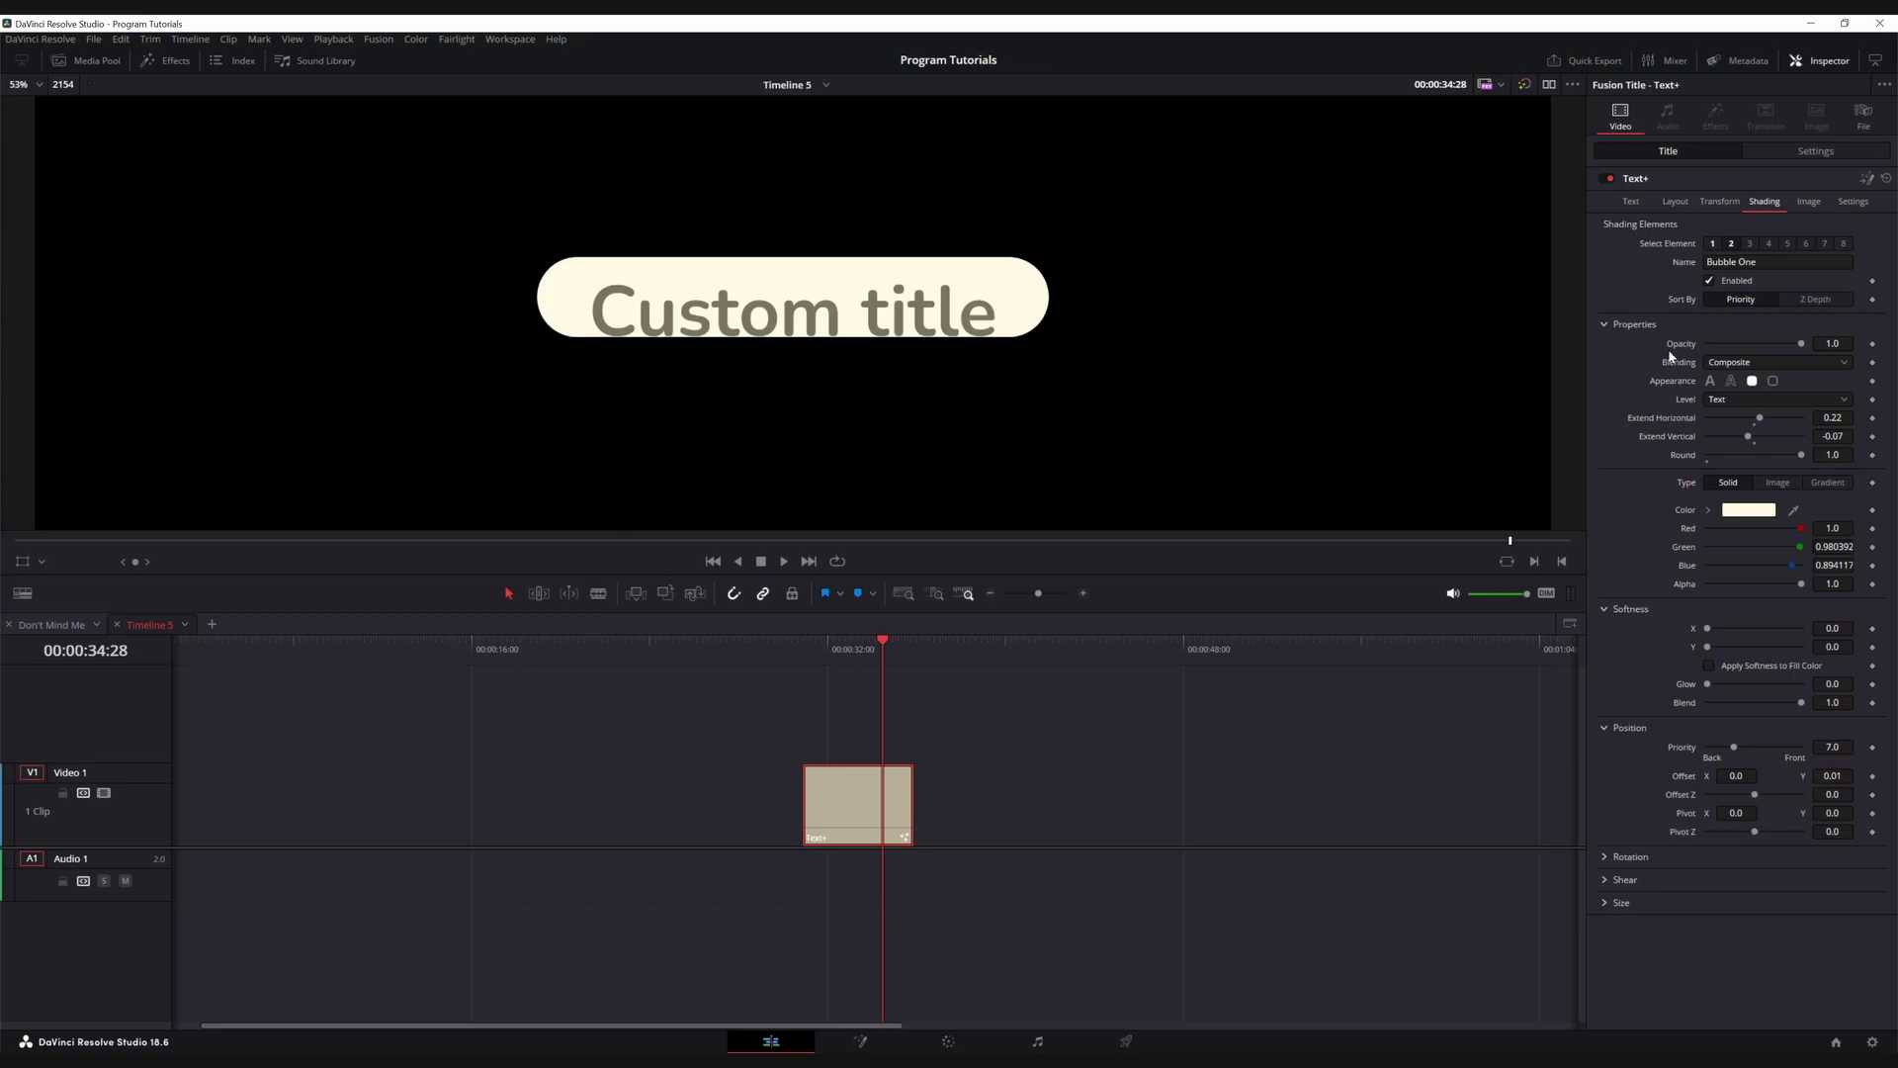
Rename shading element 3 'Bubble Two', enable it, and colour it cream #fffae4
left_click(1751, 244)
triple_click(1736, 262)
type("Bubble Two")
left_click(1588, 346)
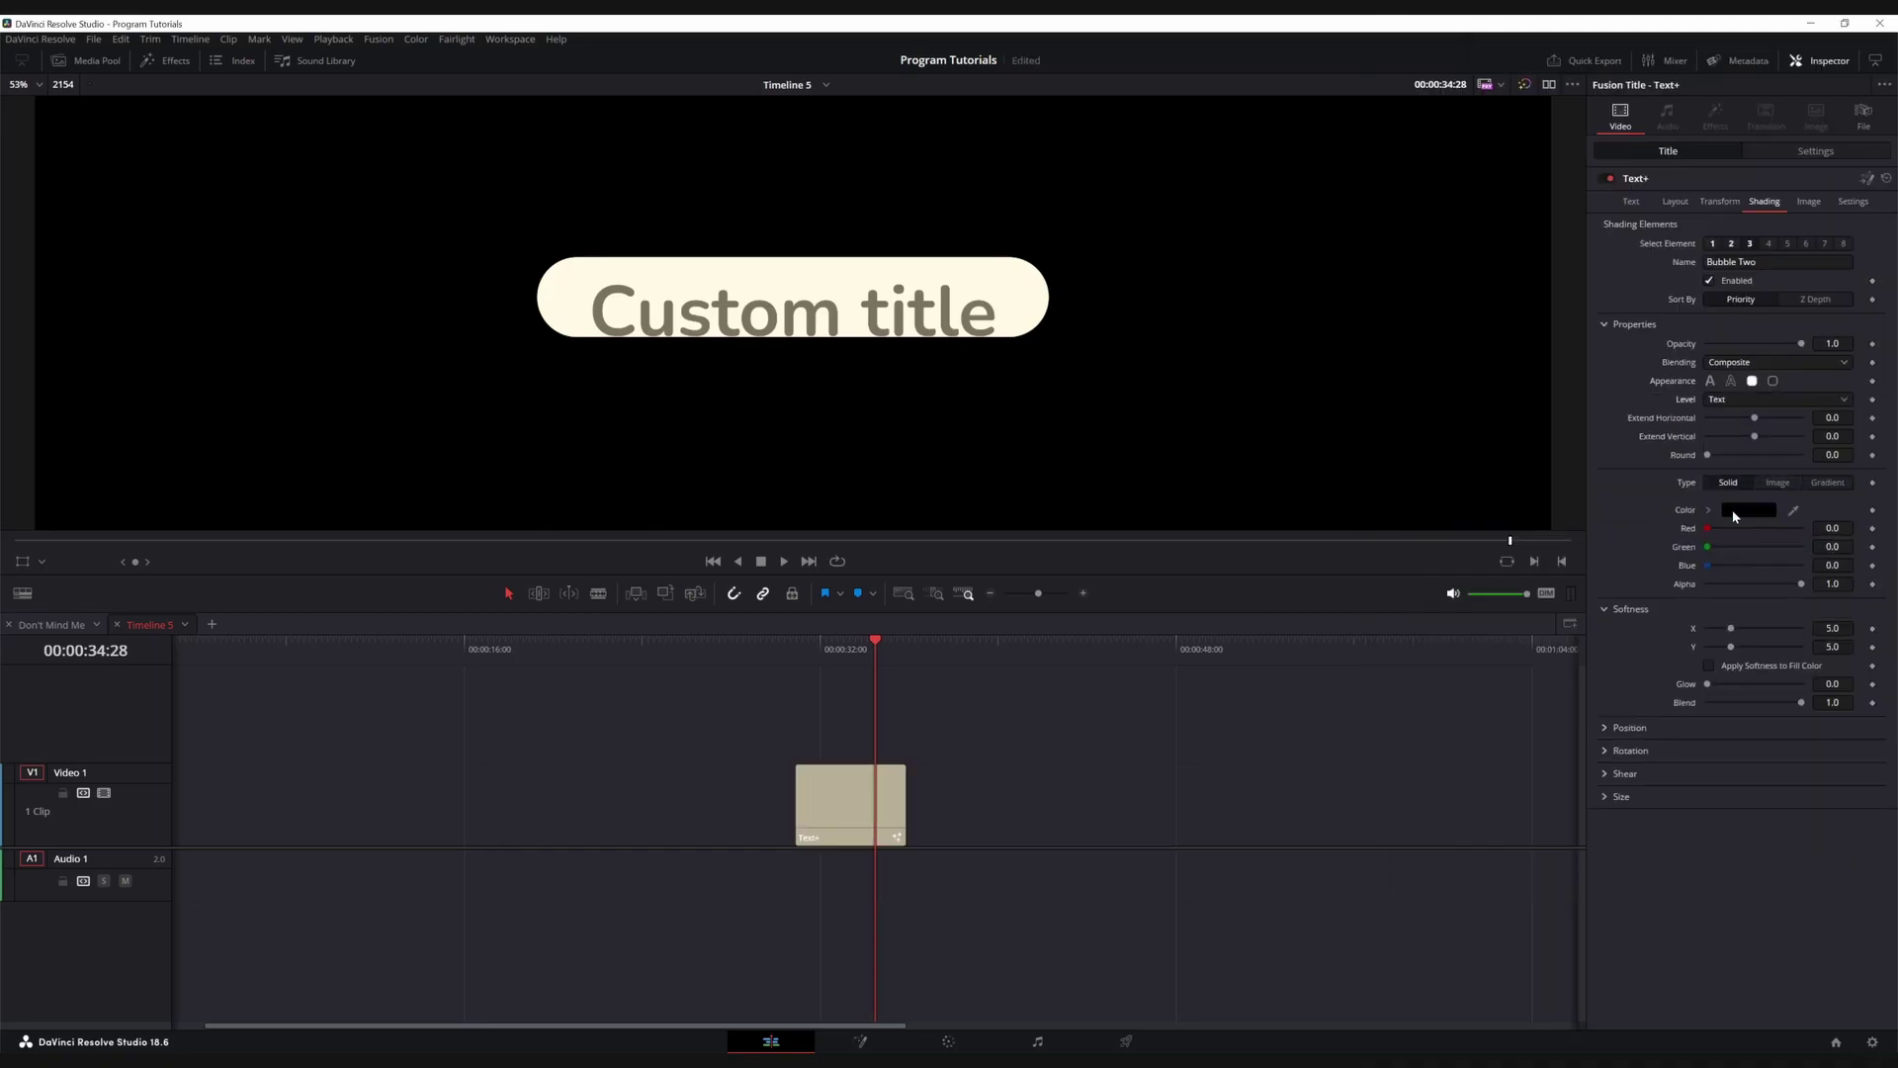
left_click(1748, 509)
triple_click(1088, 648)
type("#fffae4")
left_click(1093, 675)
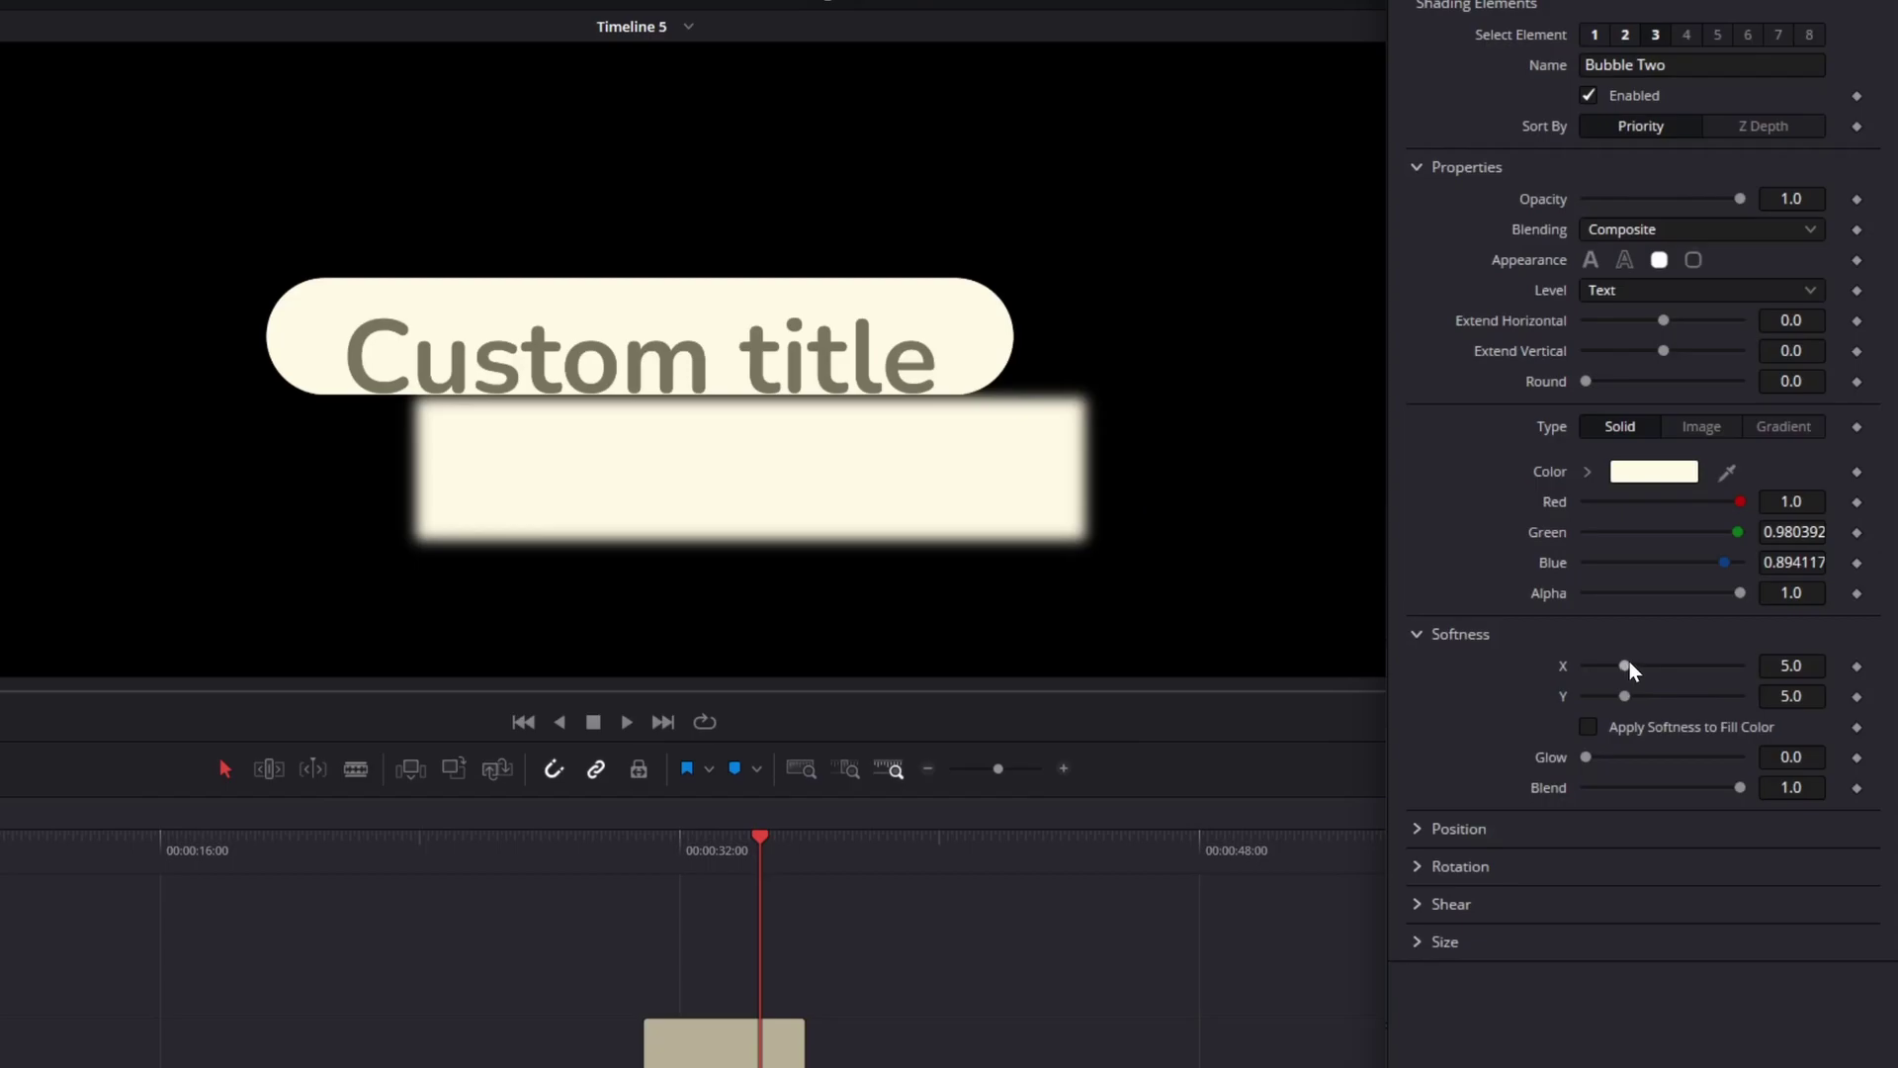
Set Bubble Two's softness to zero and round it into a bubble shape
left_click_drag(1621, 665, 1624, 665)
left_click_drag(1736, 786, 1528, 793)
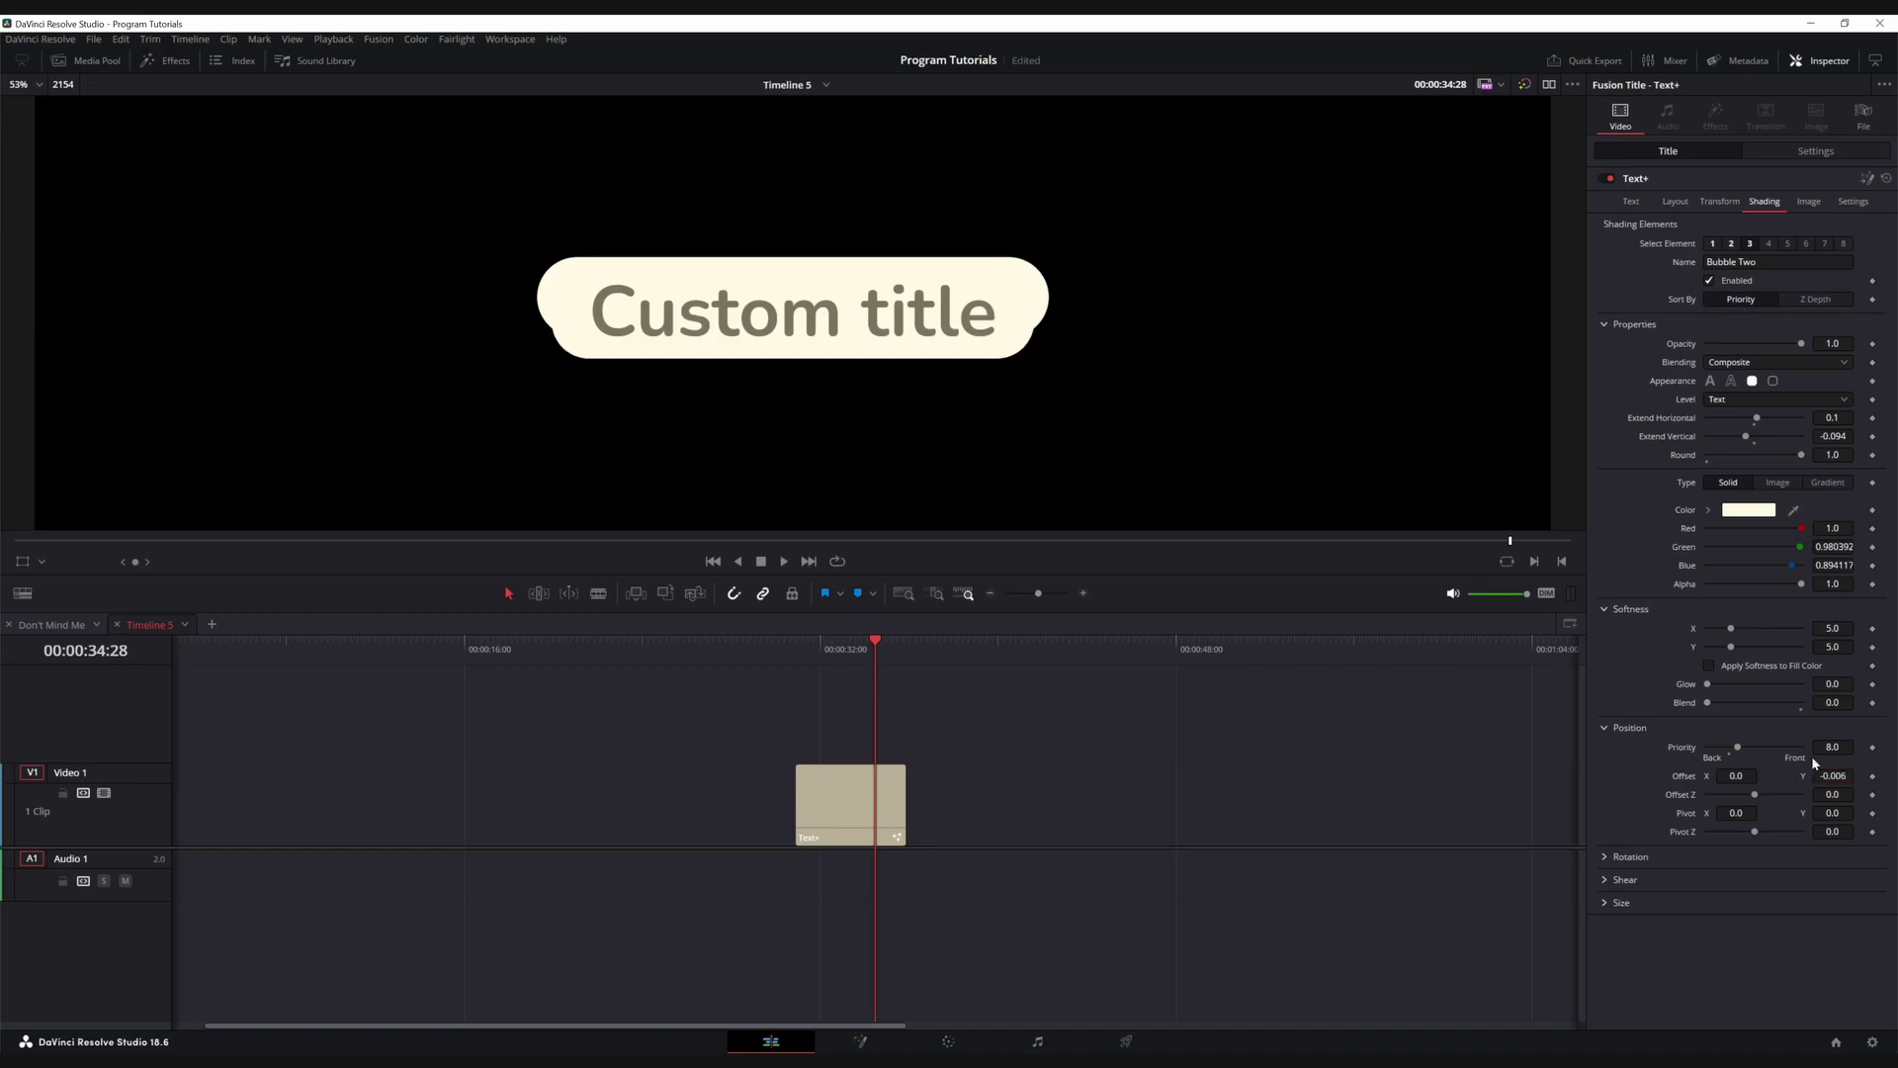
left_click_drag(1753, 436, 1759, 417)
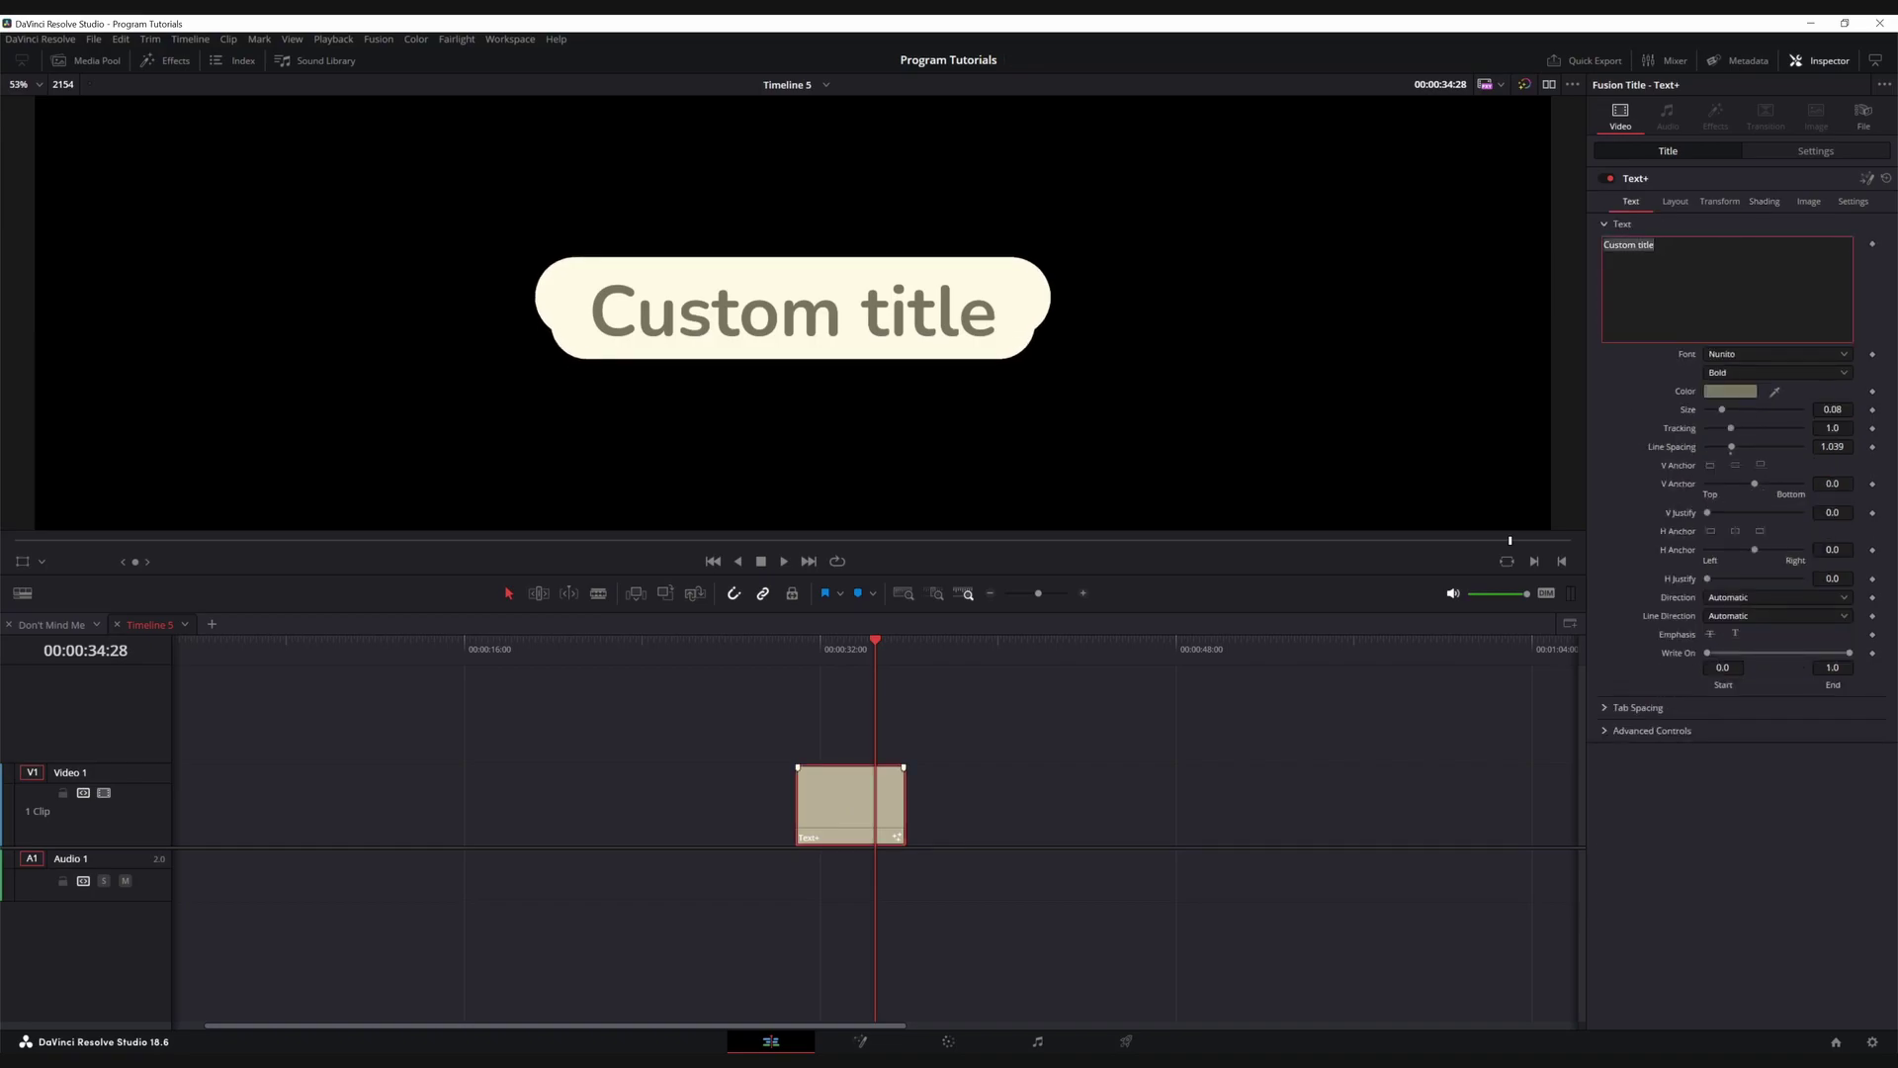
Retitle the text 'Scaling Bubble!' and hide the Color page from the page bar
type("Scaling Bubble")
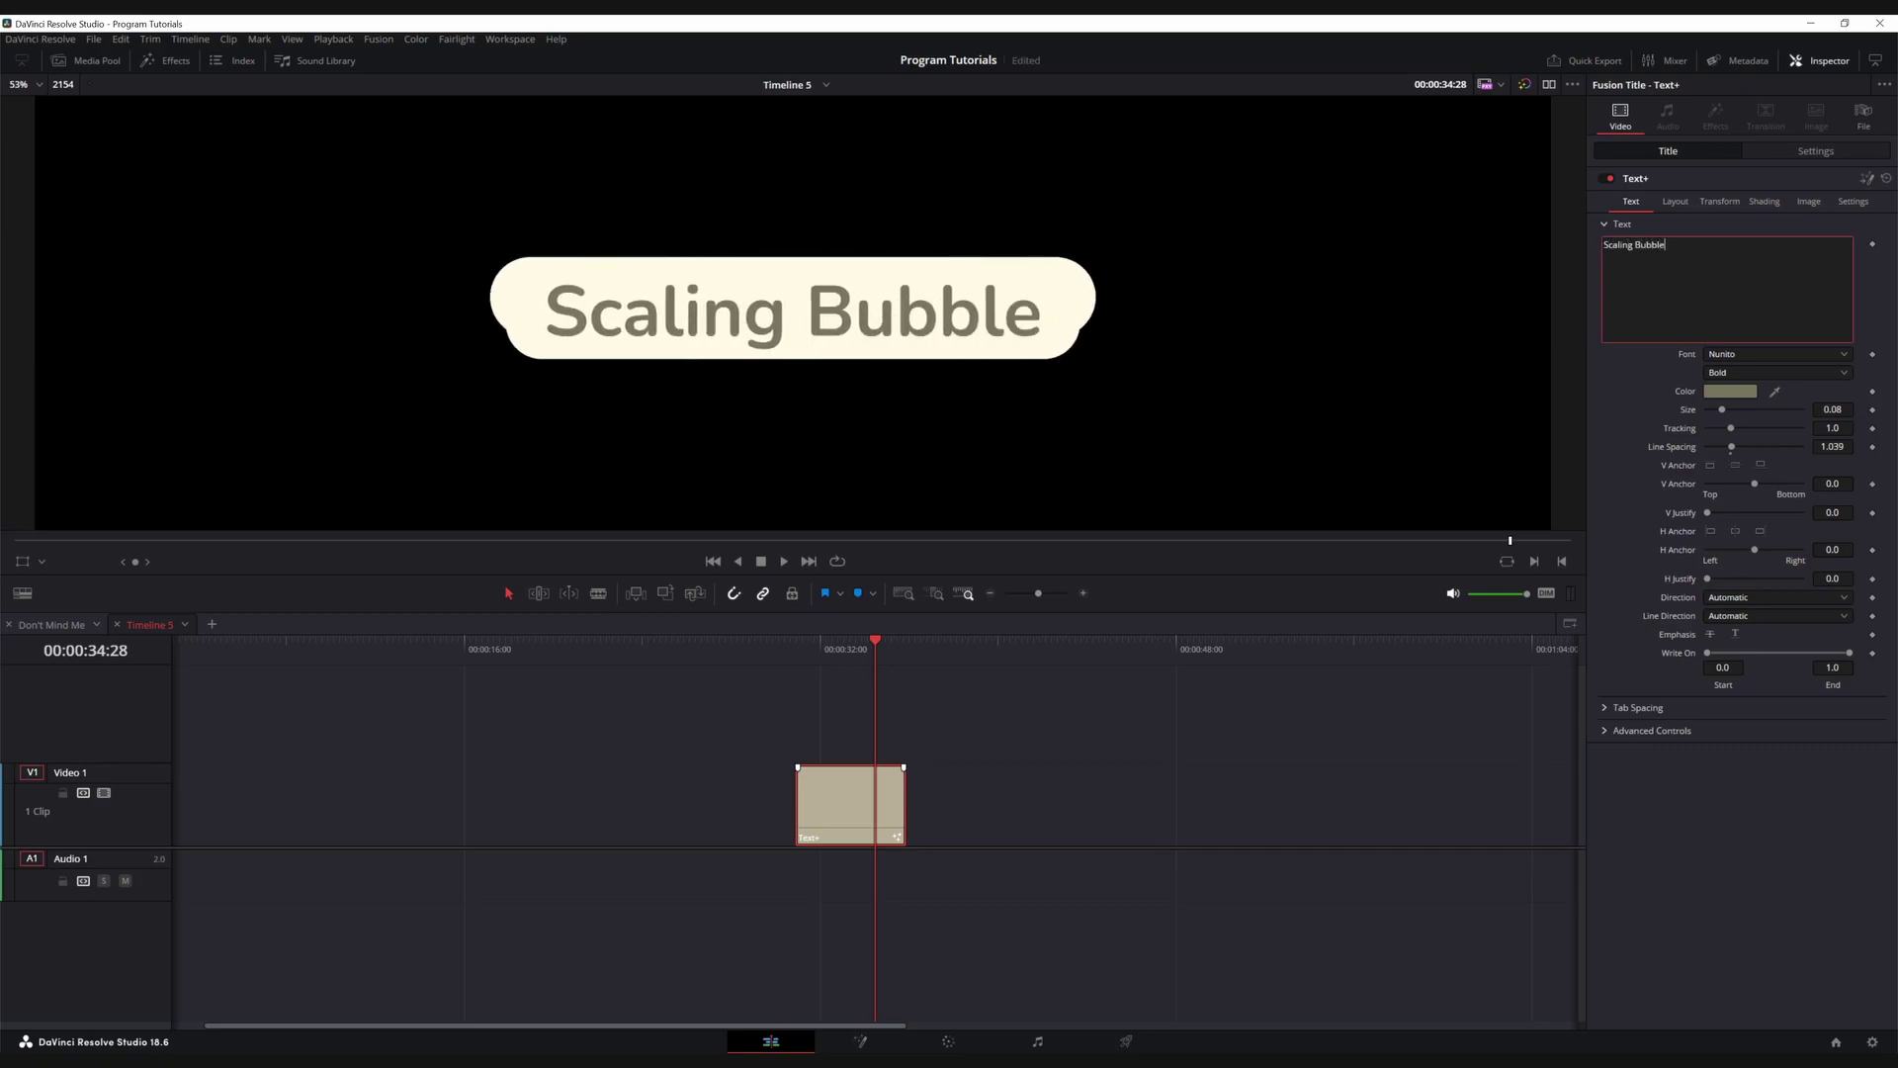
type("!")
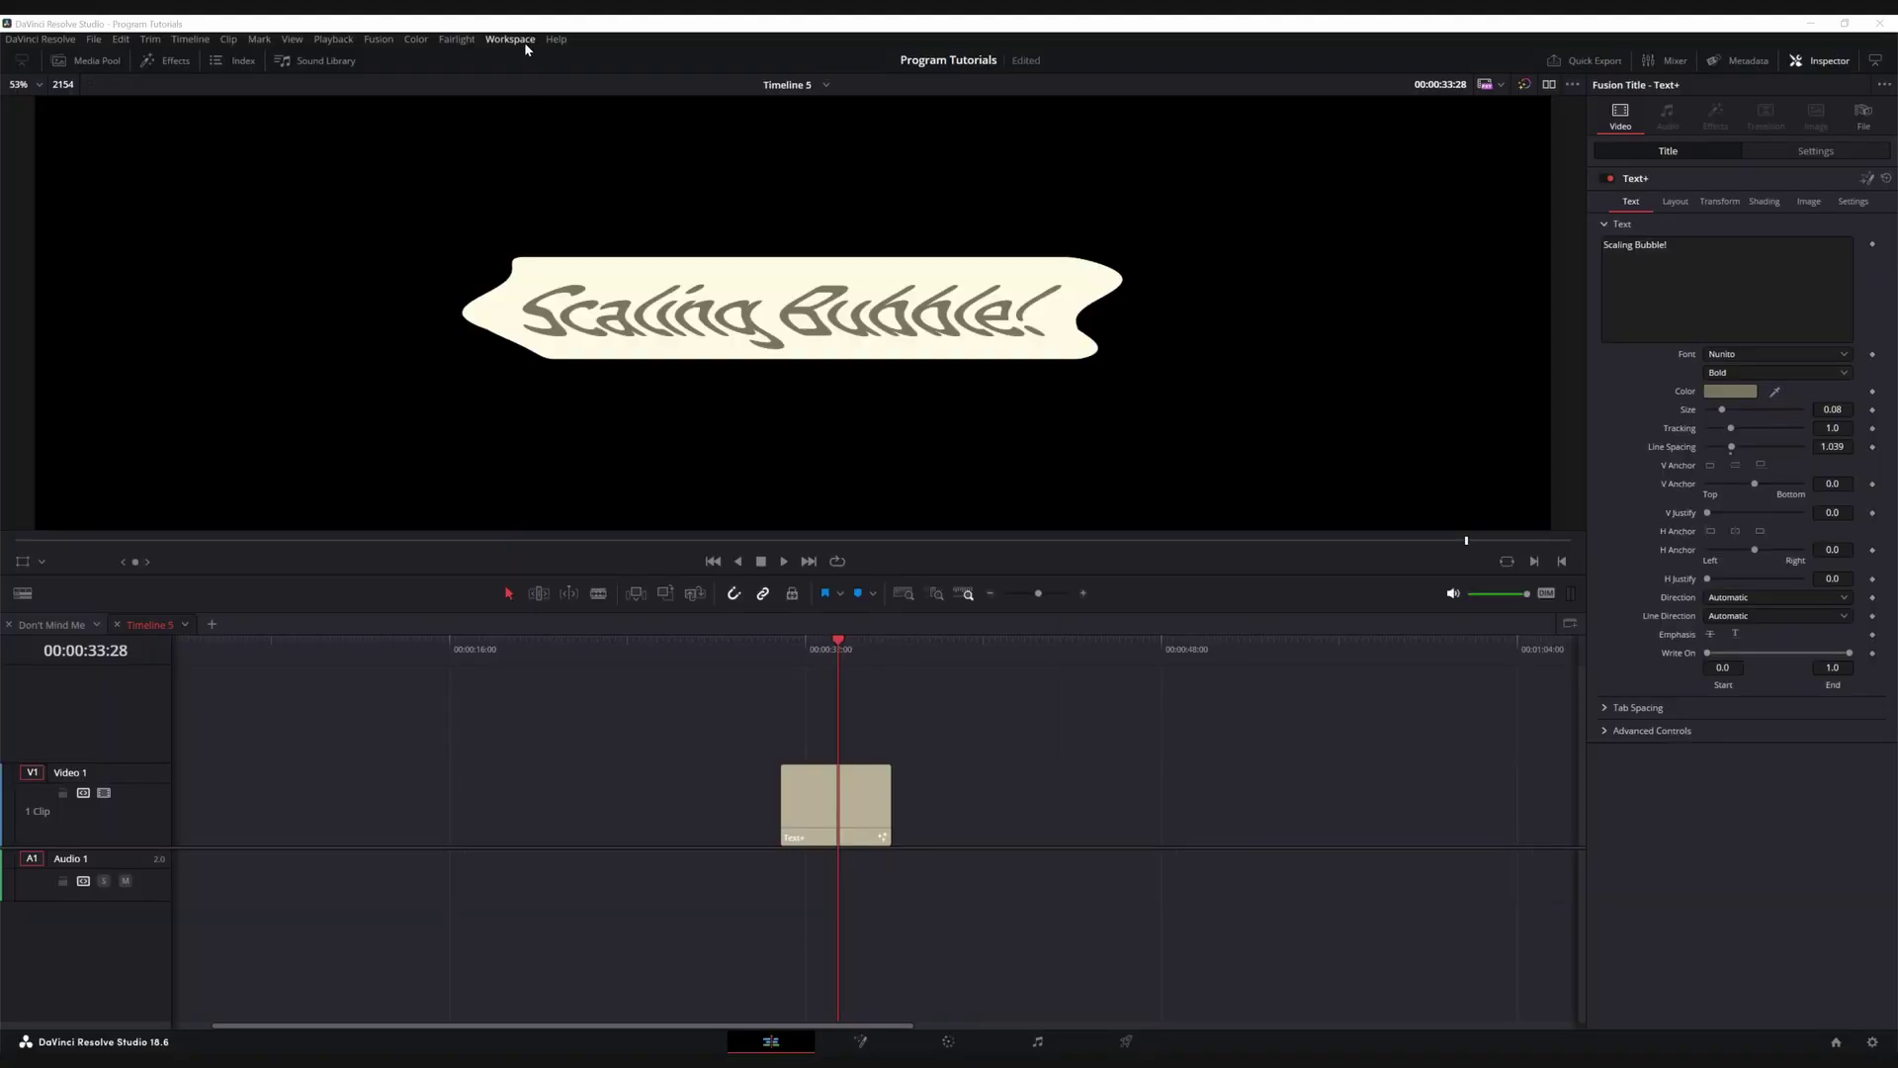
left_click(524, 41)
mouse_move(568, 70)
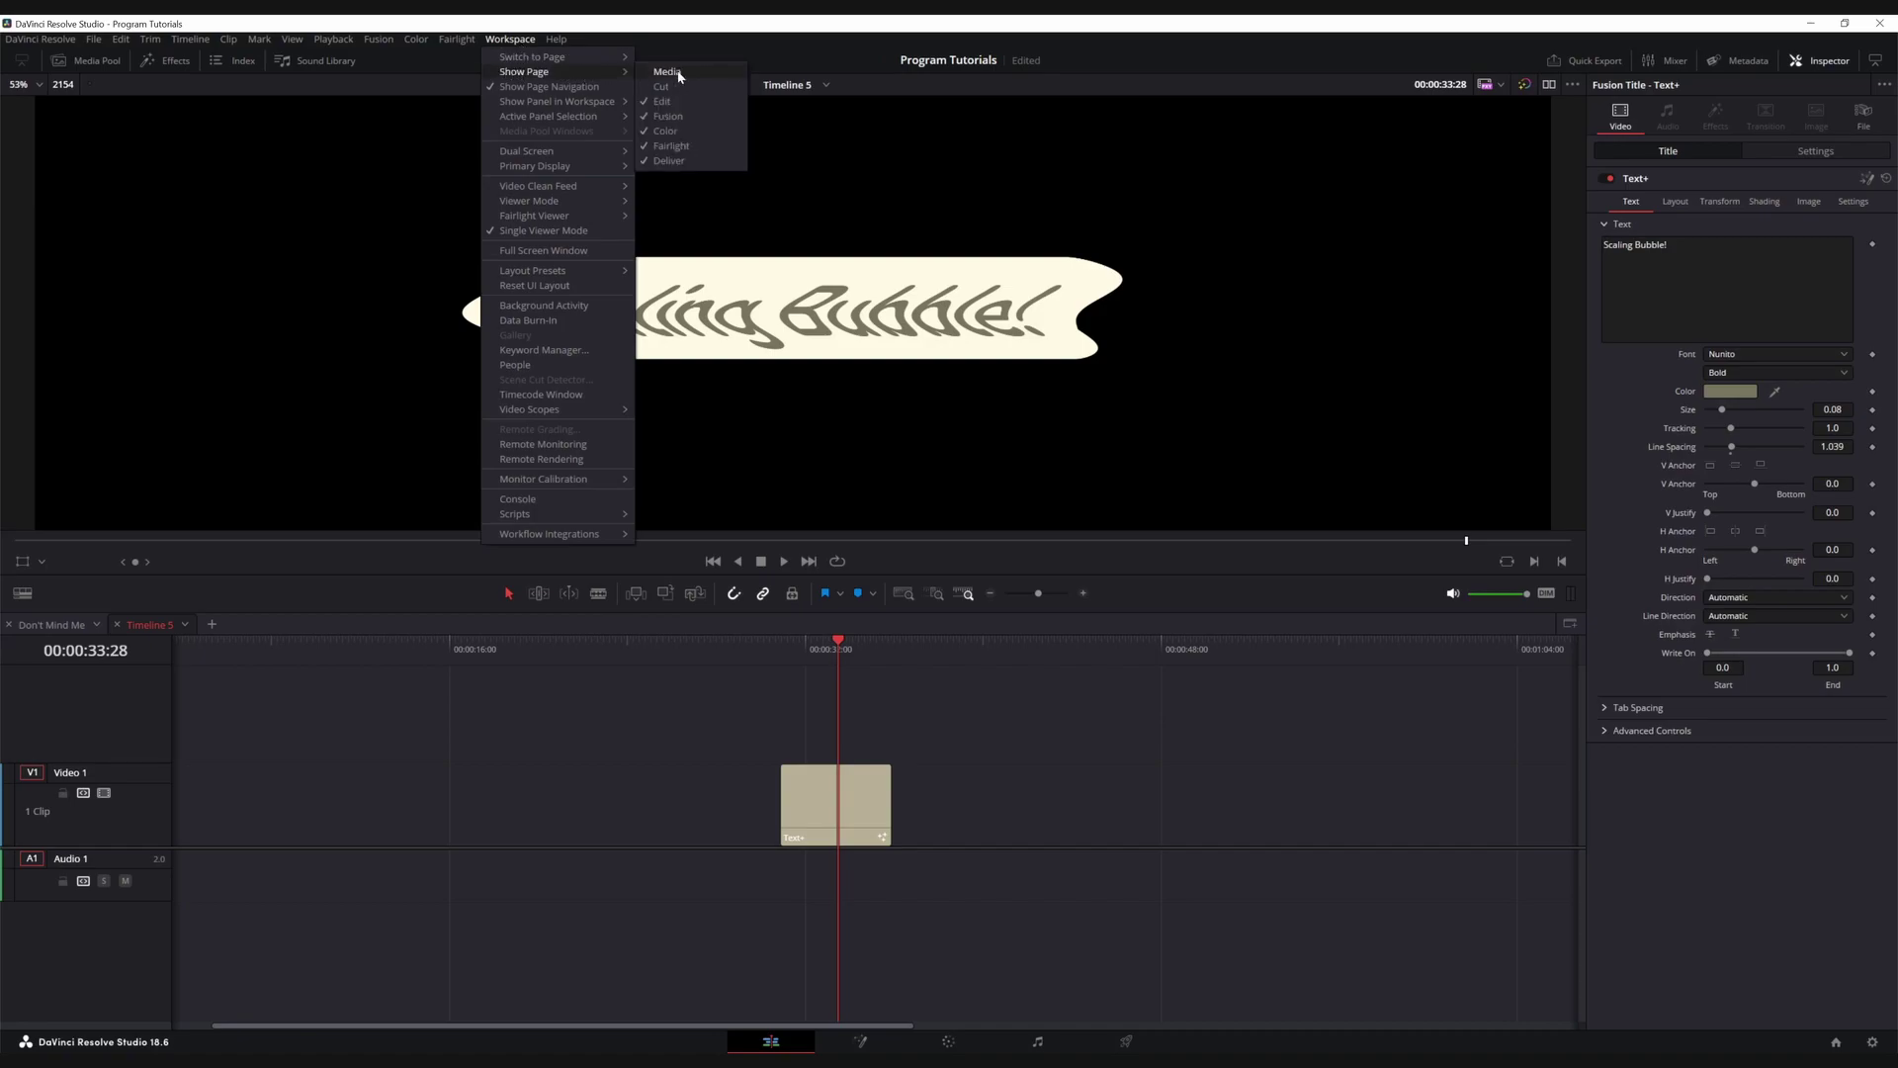
left_click(671, 131)
Show the Fusion page in the page bar and open the title in Fusion
left_click(521, 44)
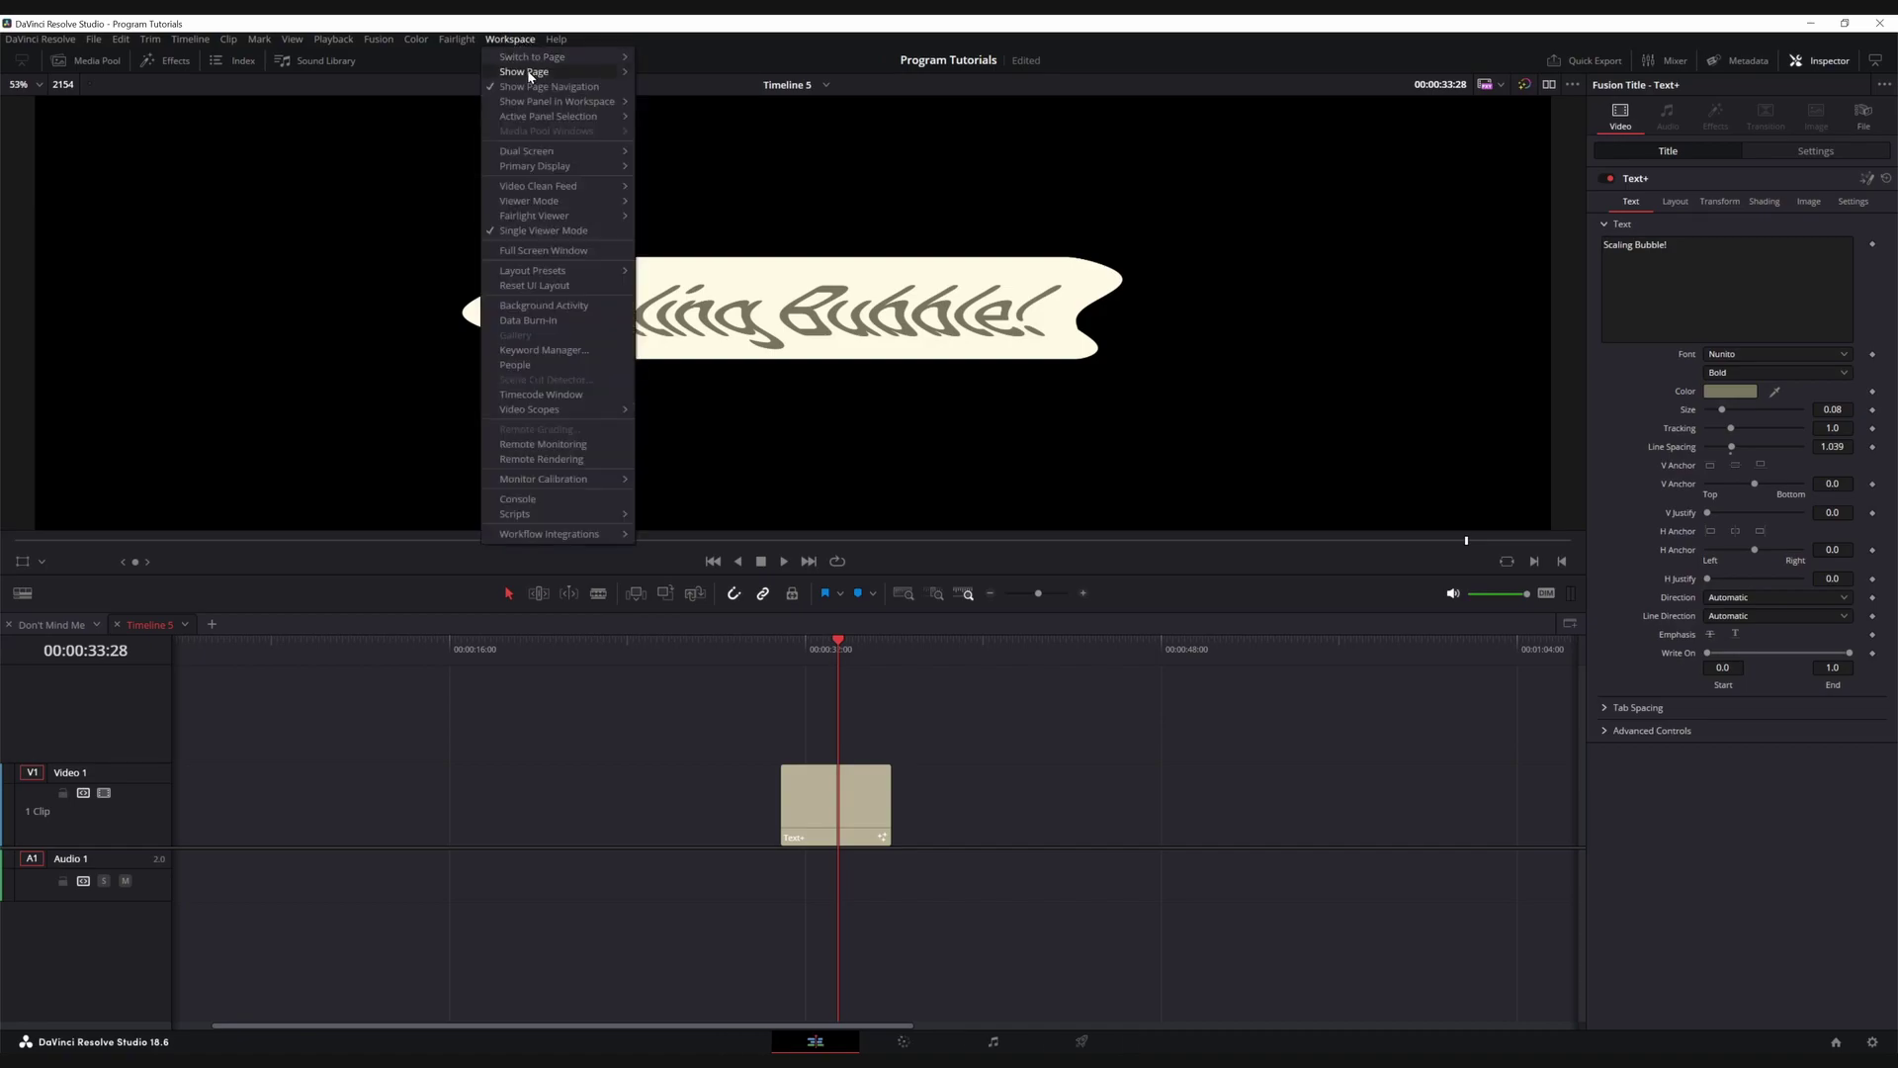
mouse_move(554, 71)
left_click(668, 116)
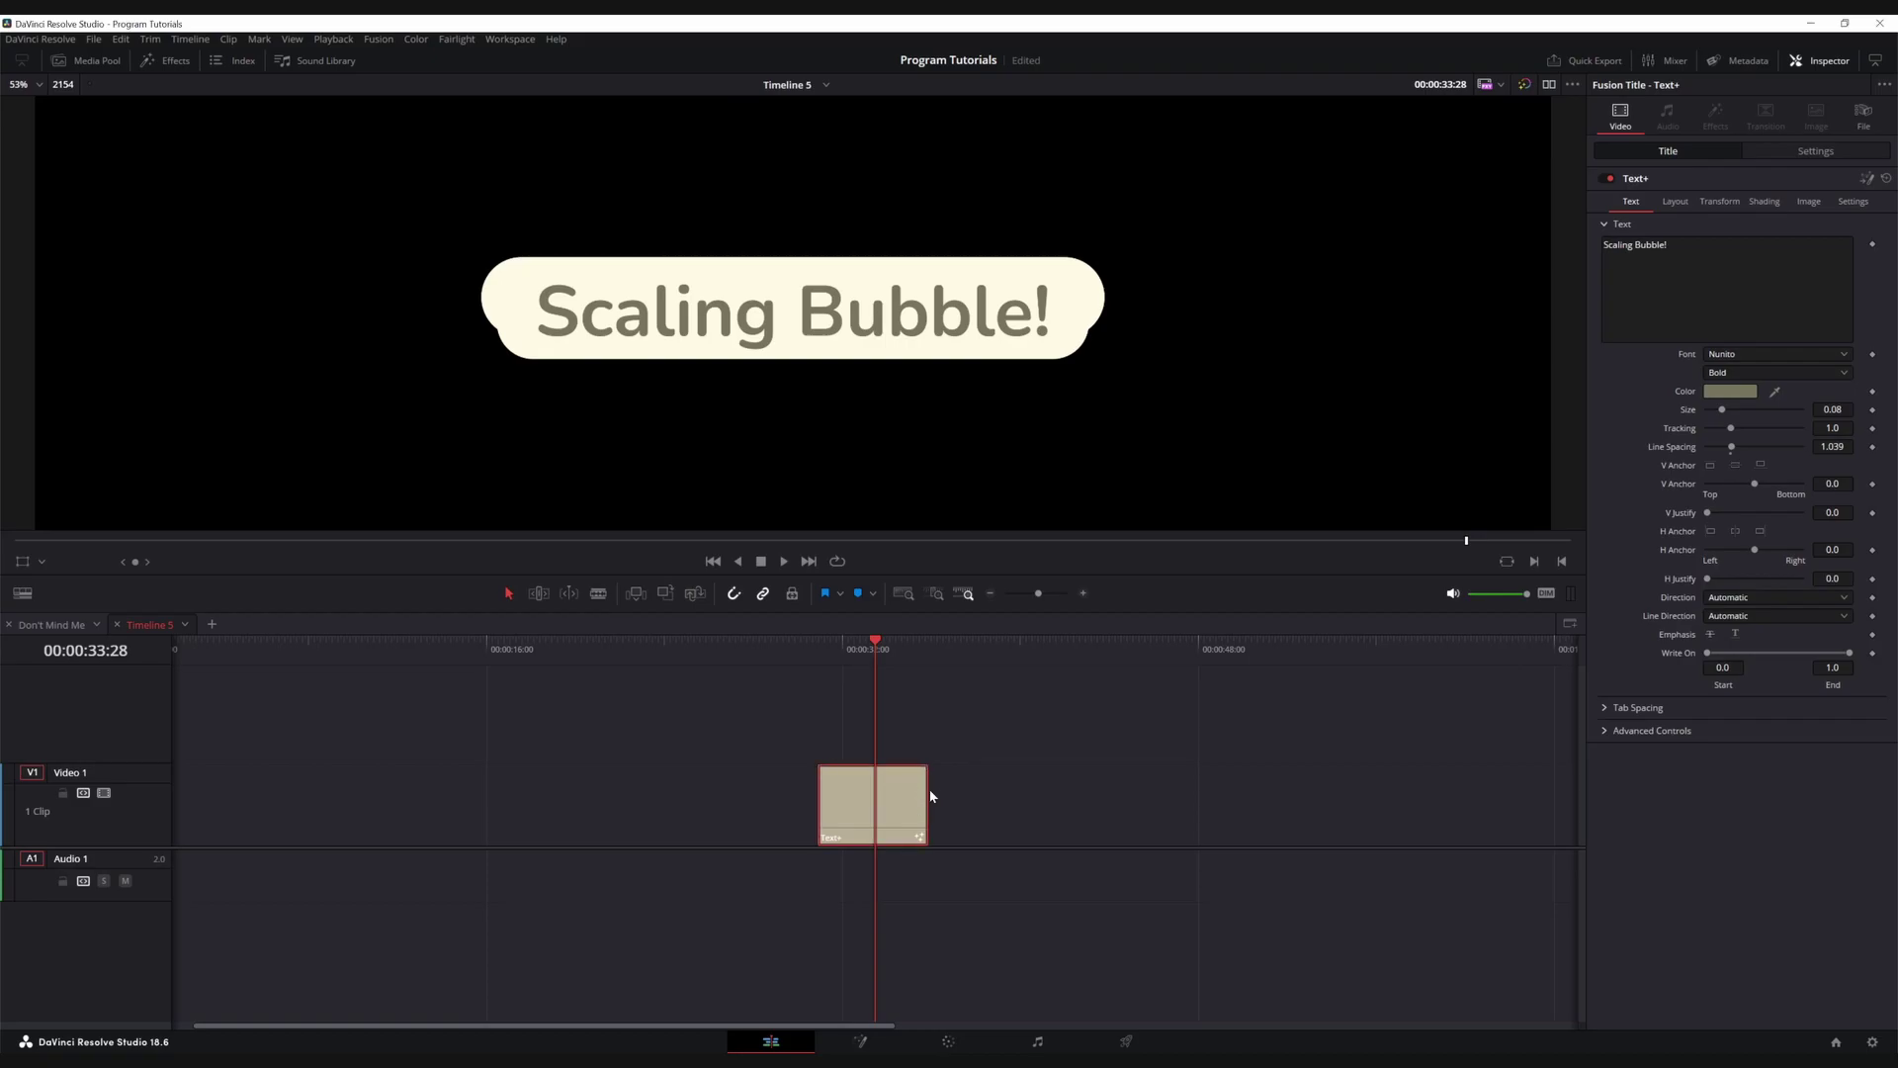
left_click(884, 1040)
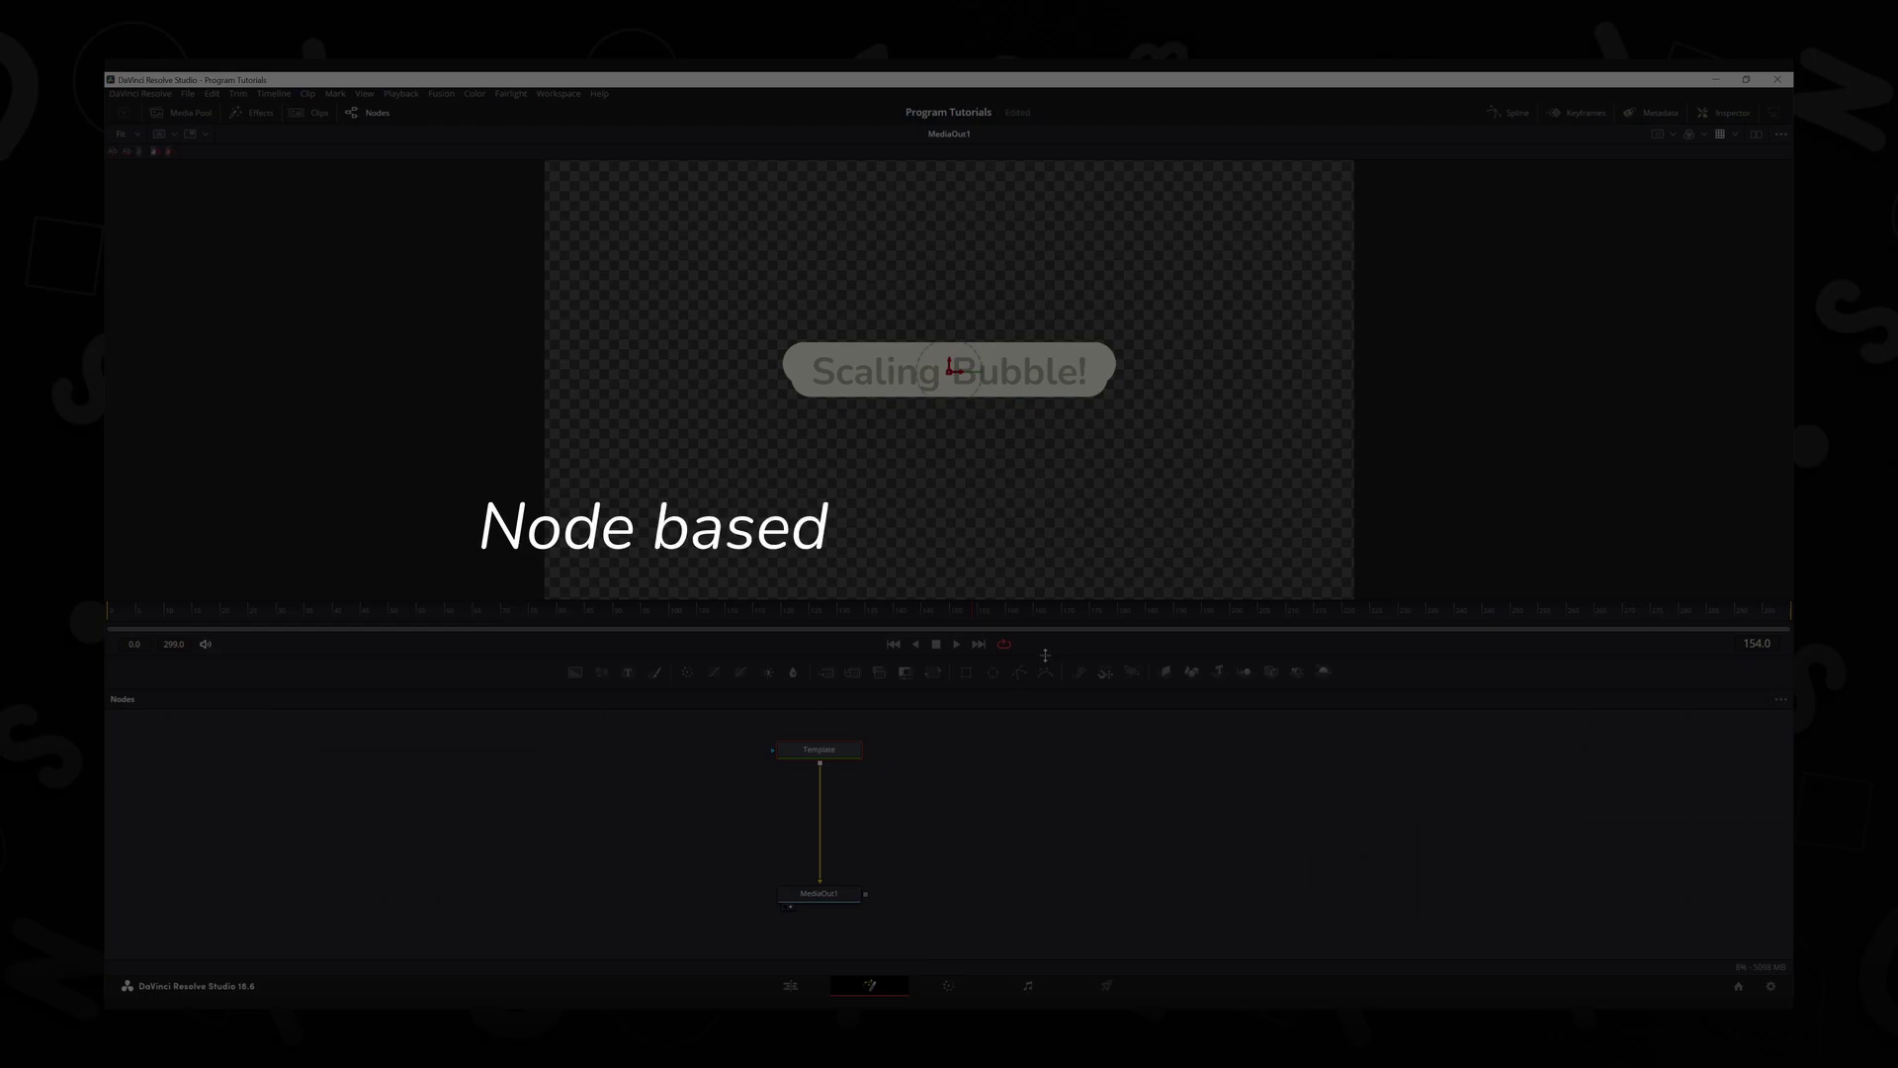
left_click_drag(1029, 653, 1031, 568)
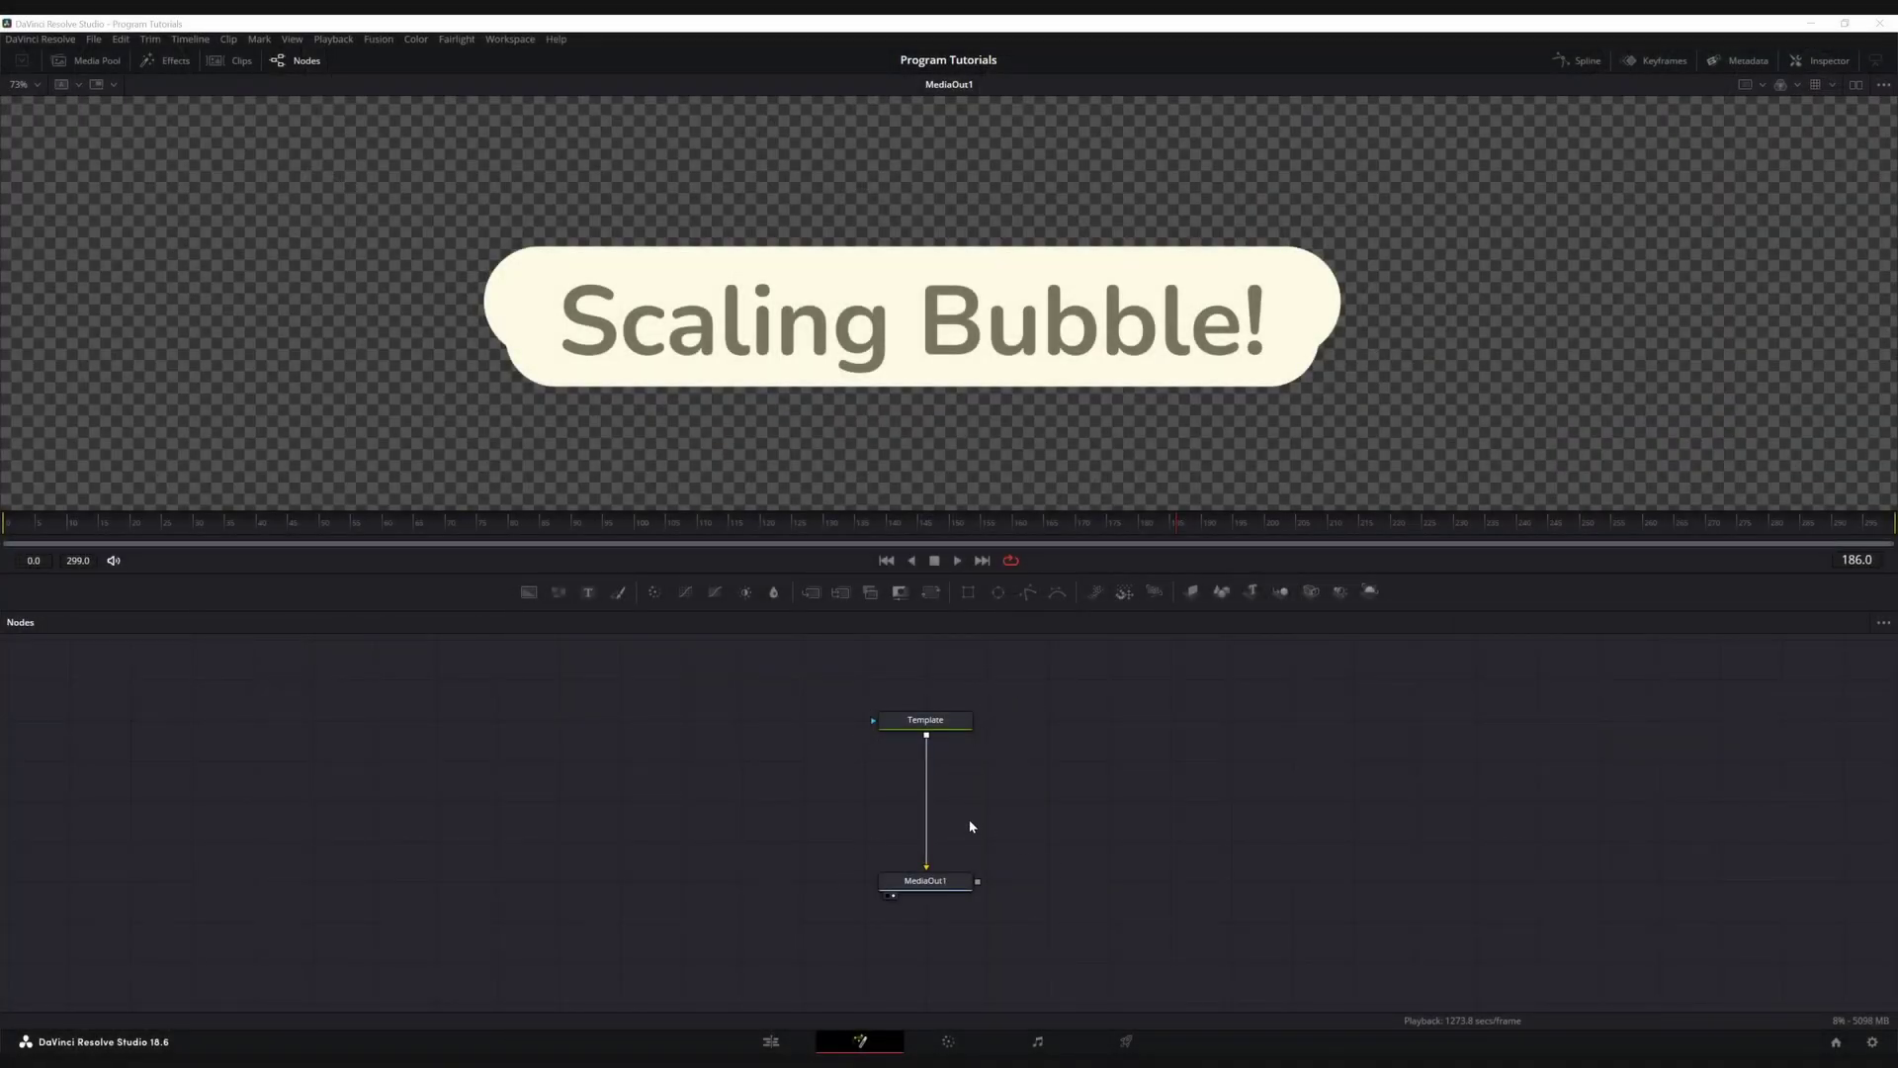
mouse_move(945, 858)
left_mouse_down()
mouse_move(1029, 797)
mouse_move(958, 676)
mouse_move(1059, 695)
mouse_move(932, 847)
mouse_move(949, 878)
left_mouse_up()
left_click(941, 721)
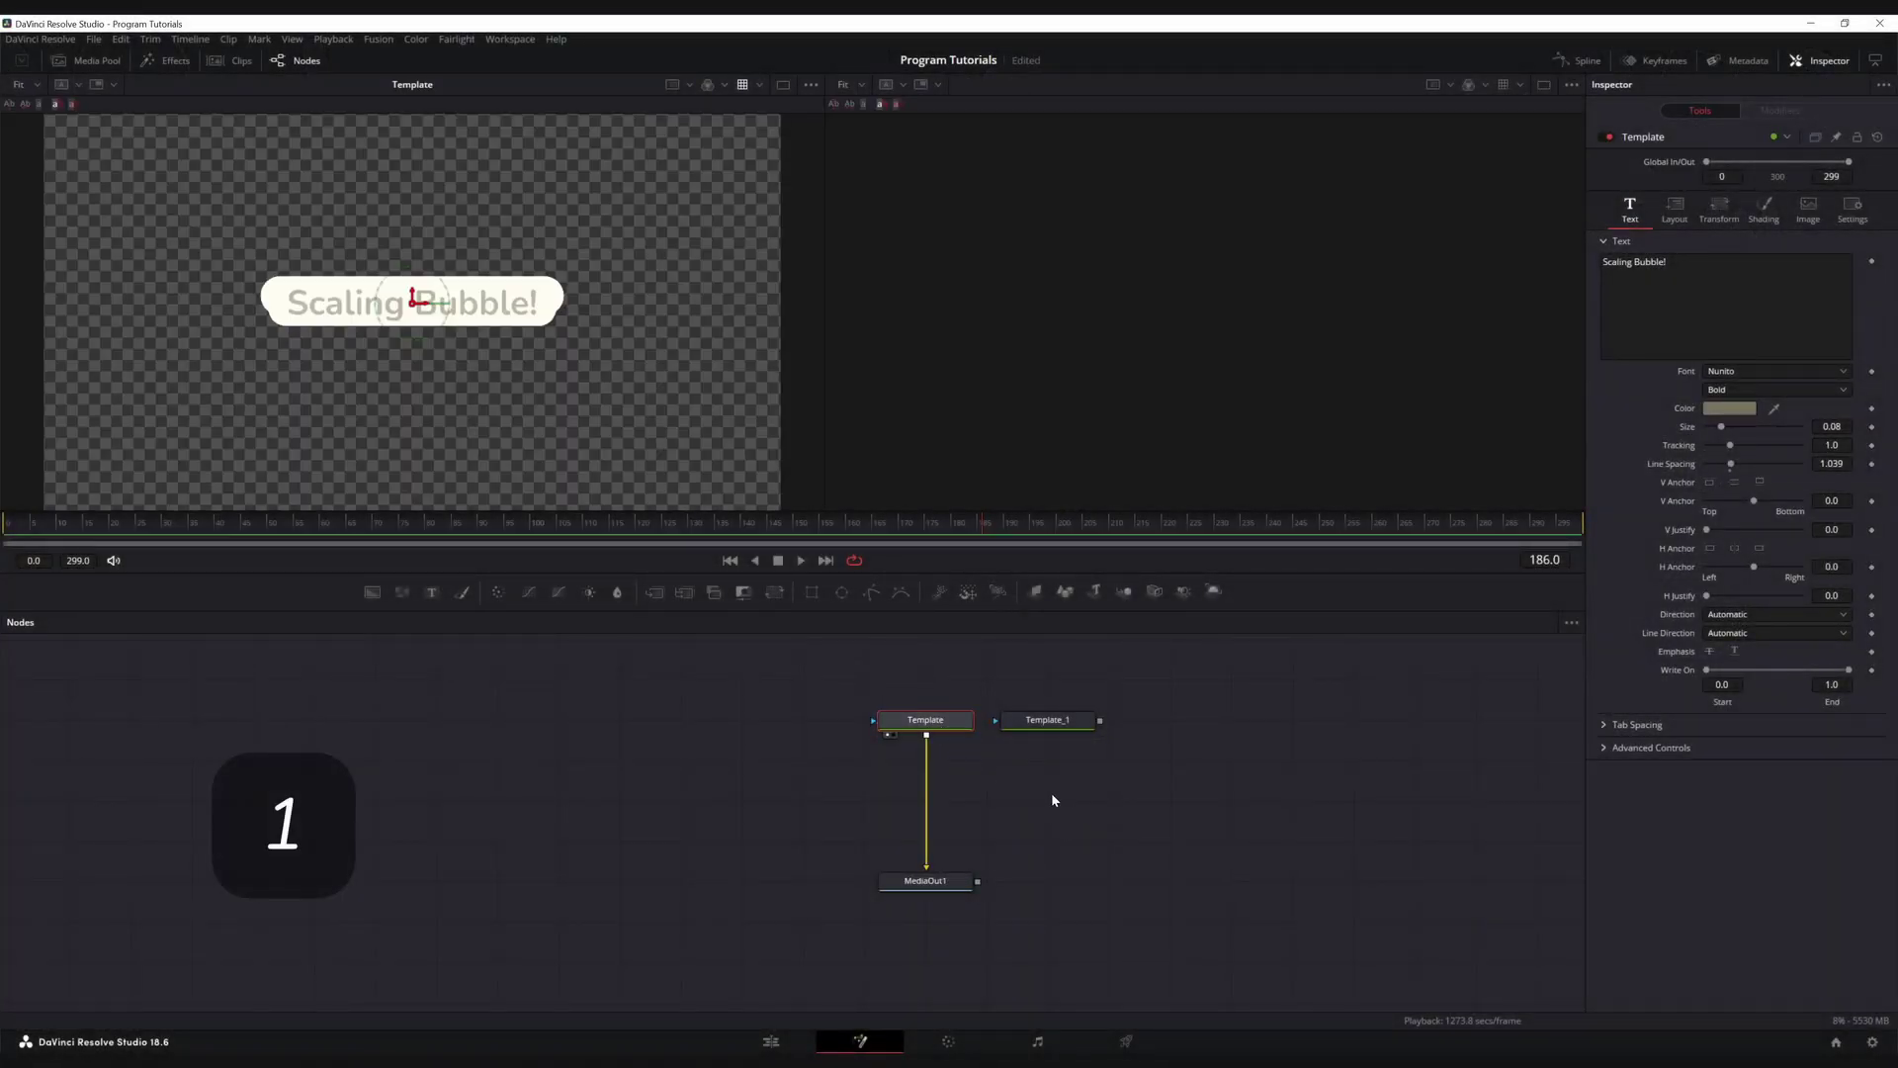
key("2")
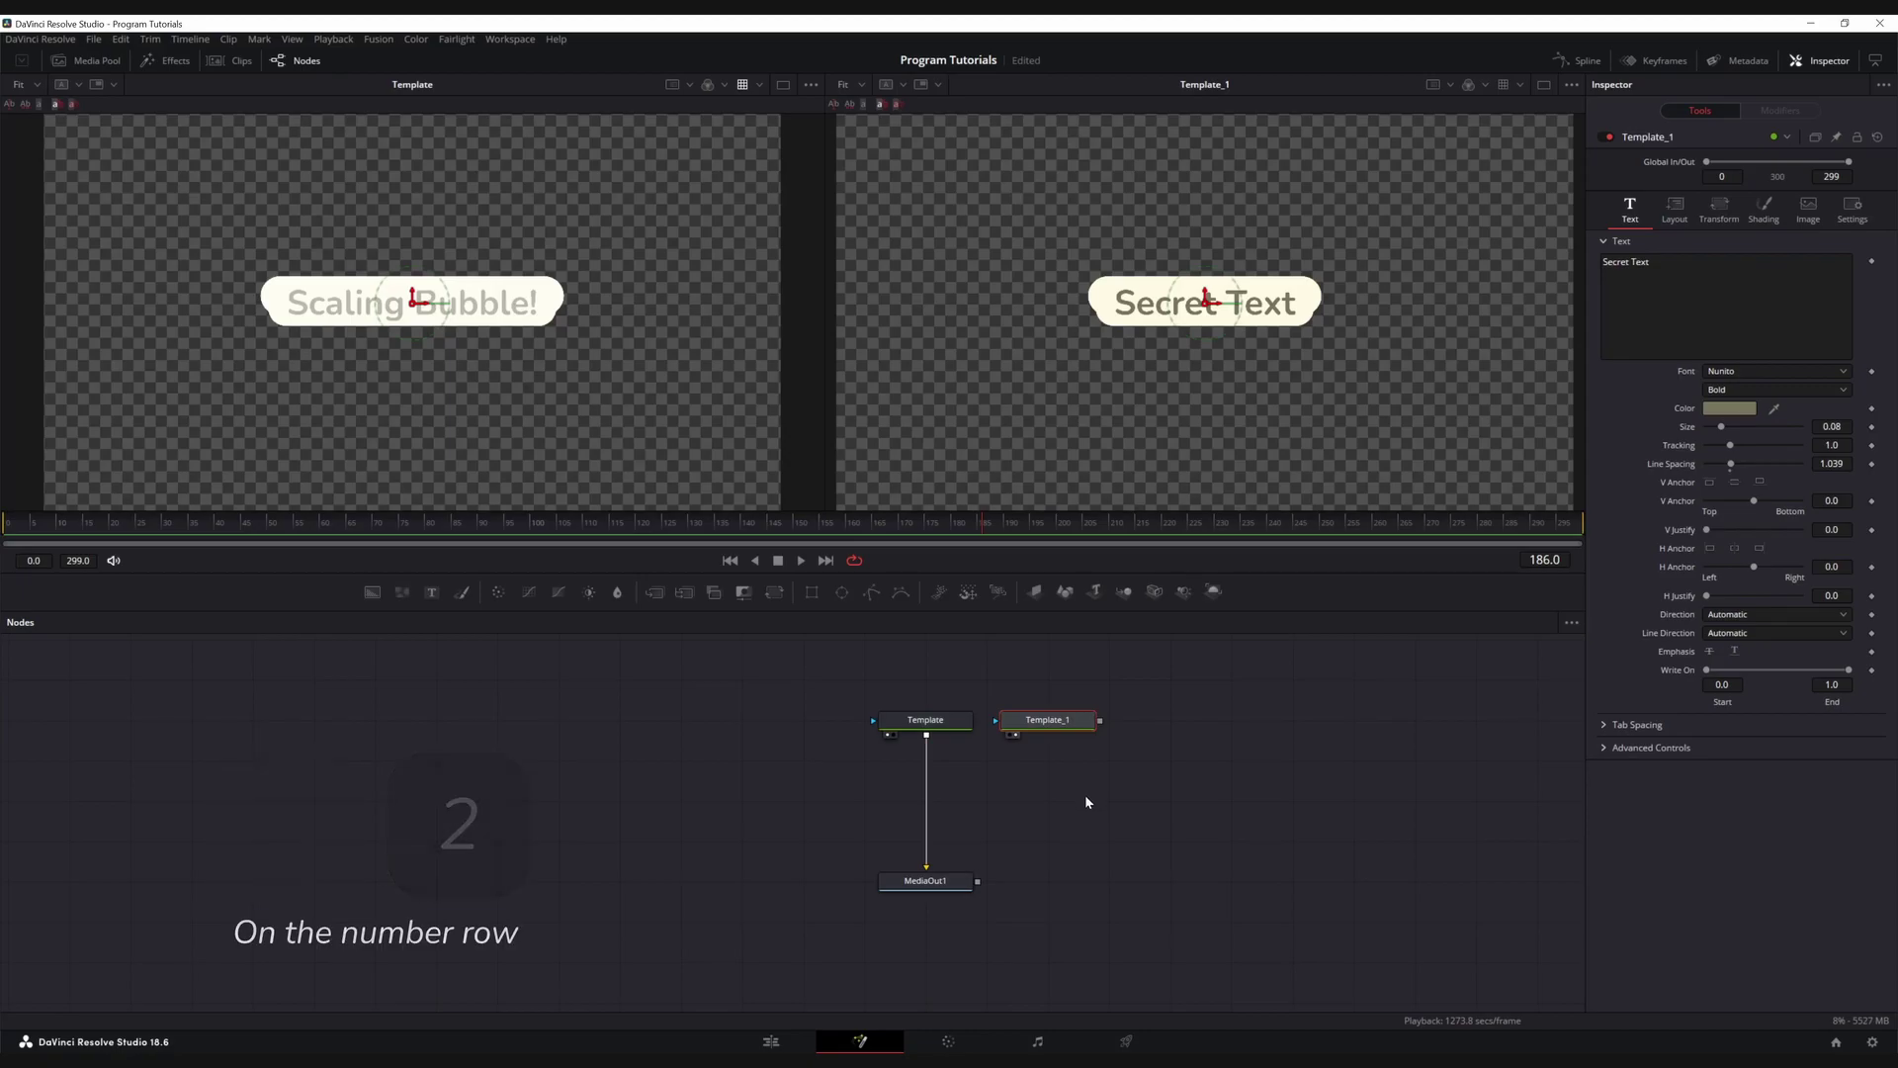
key("1")
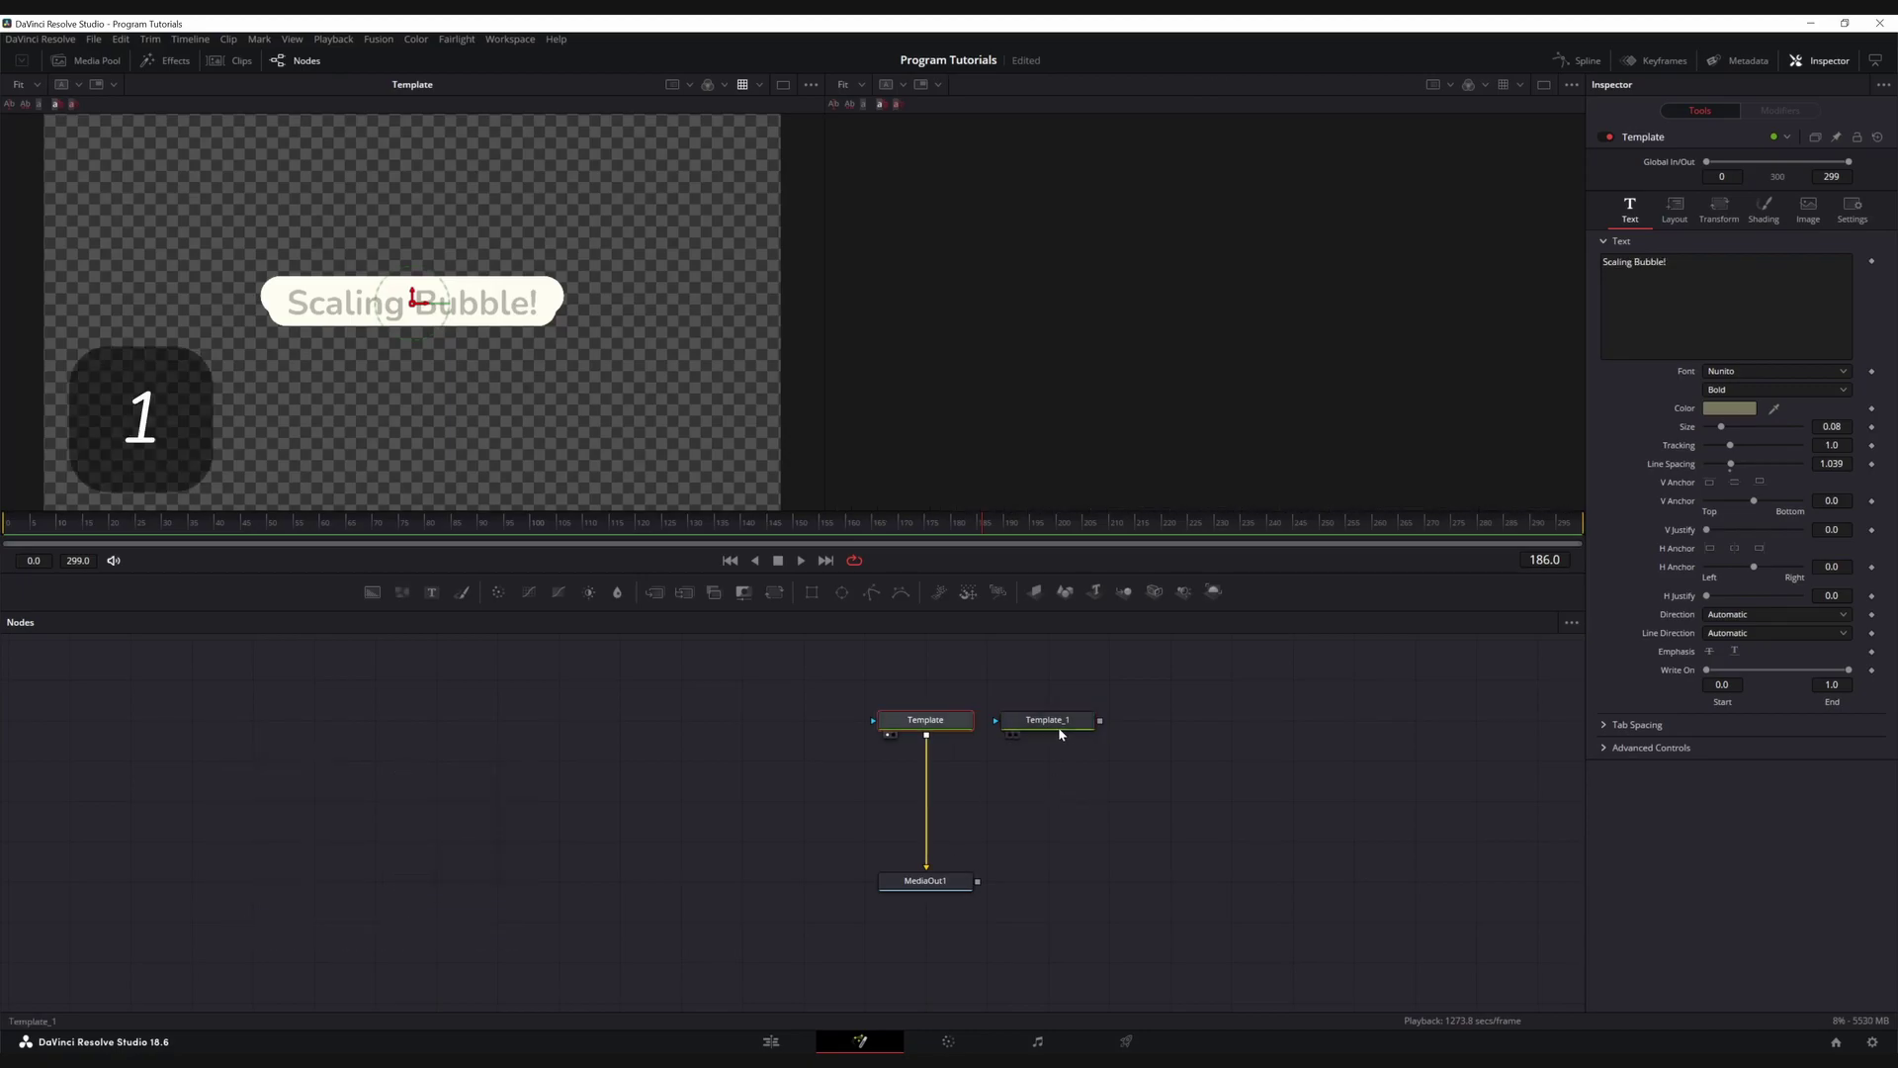
key("2")
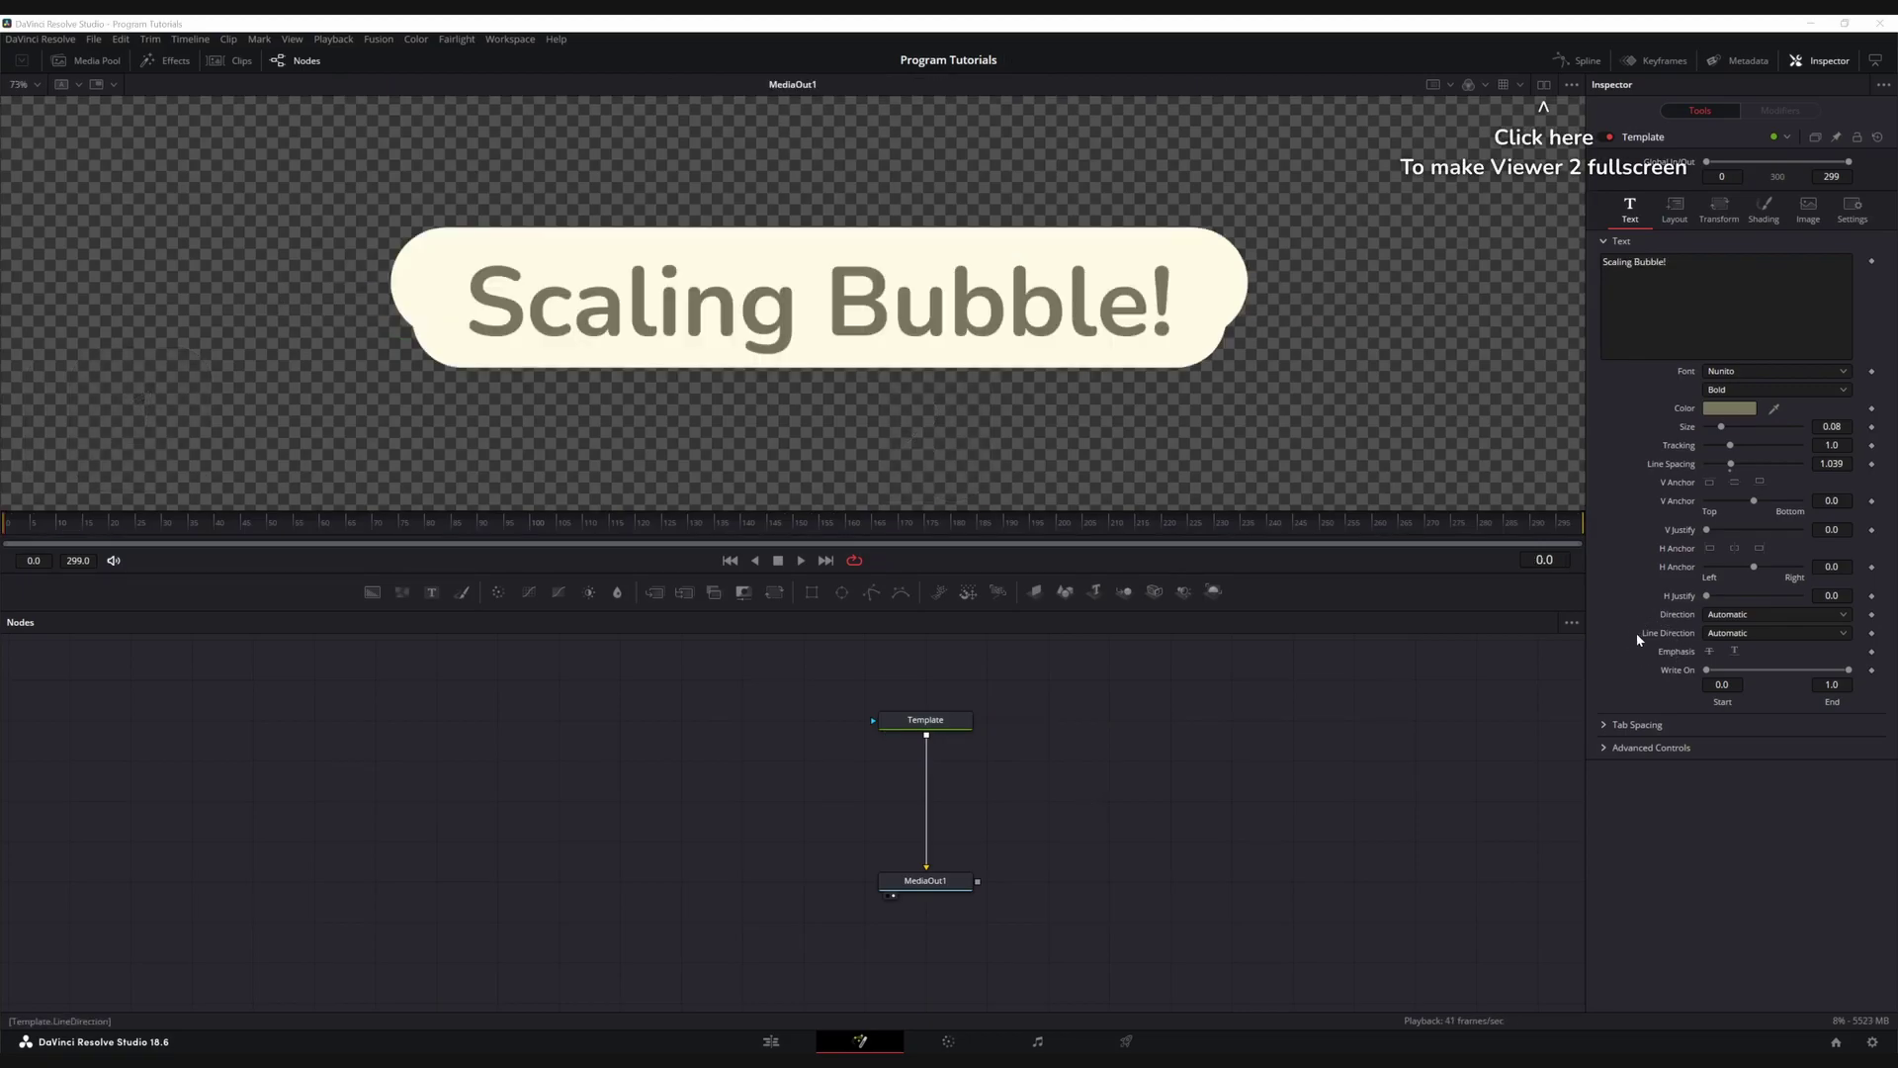
left_click(925, 720)
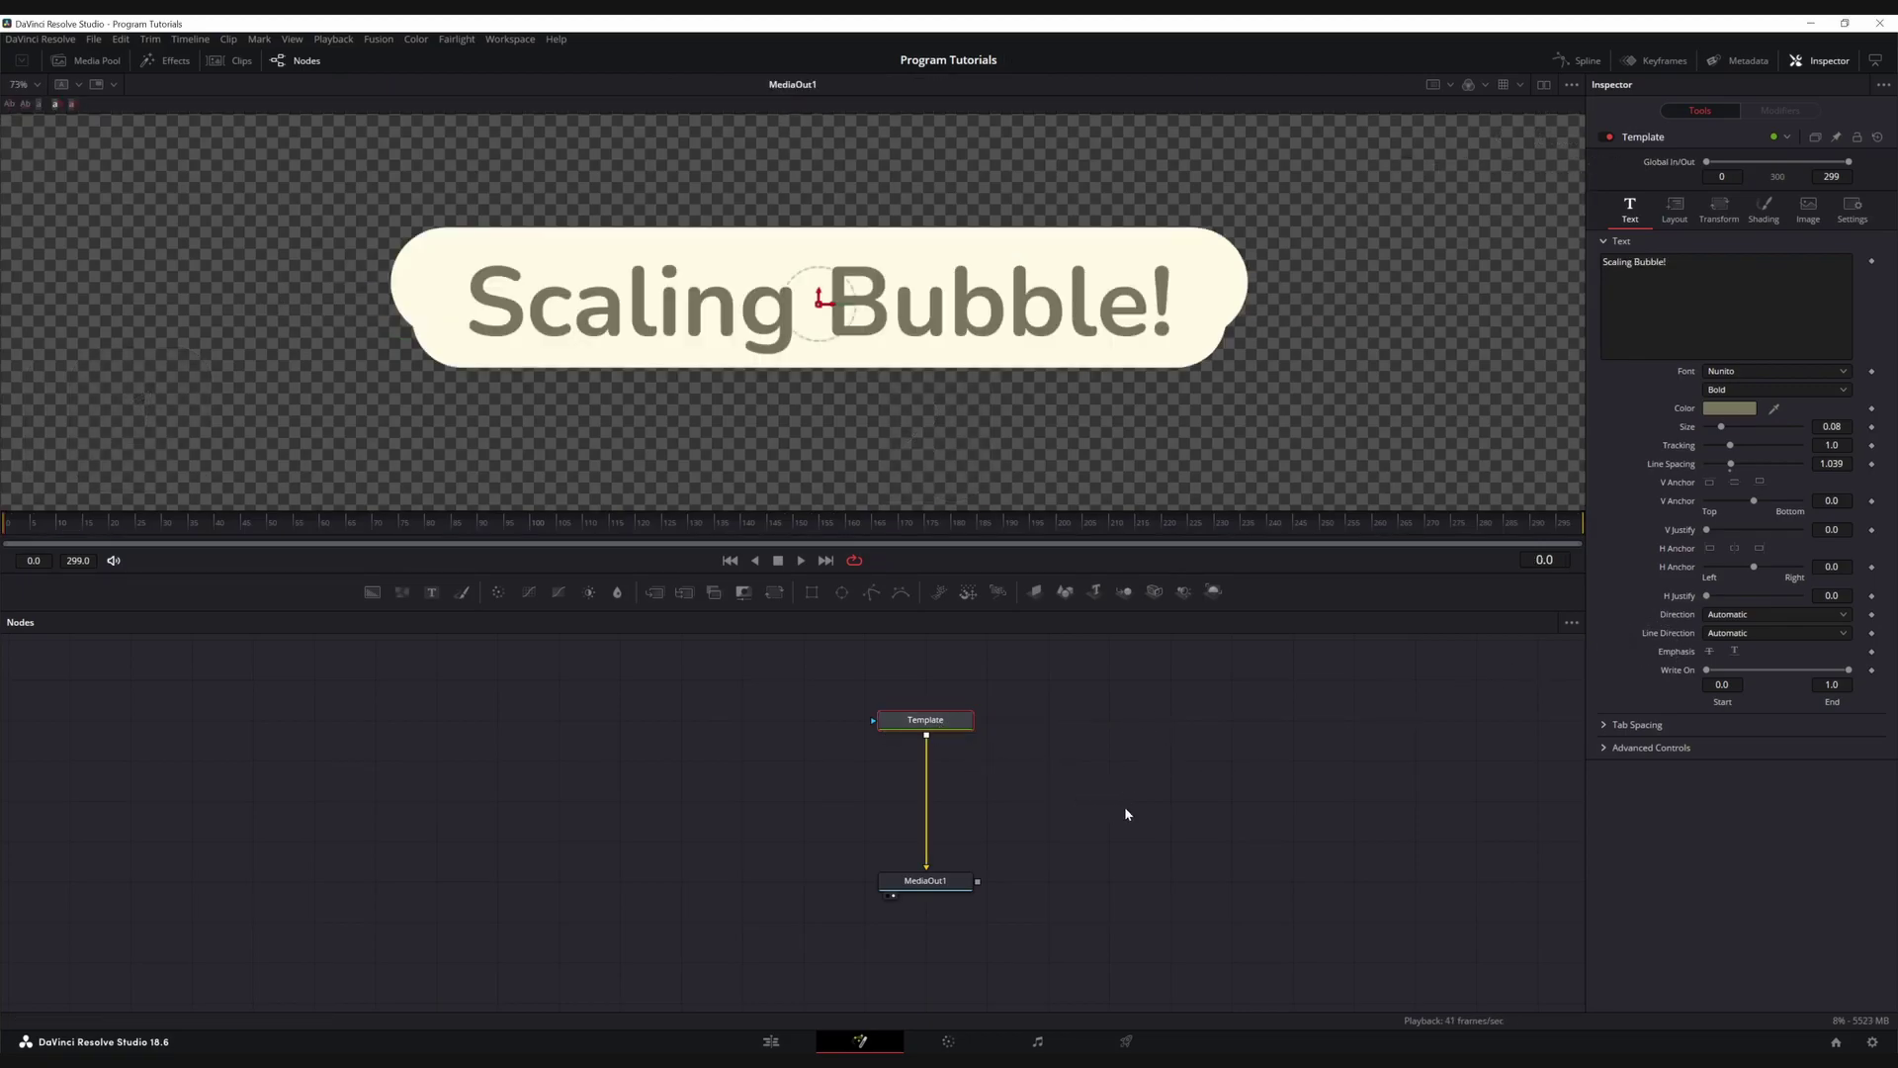
Search 'wav' and add a Waviness node beside Template
key("ctrl+space")
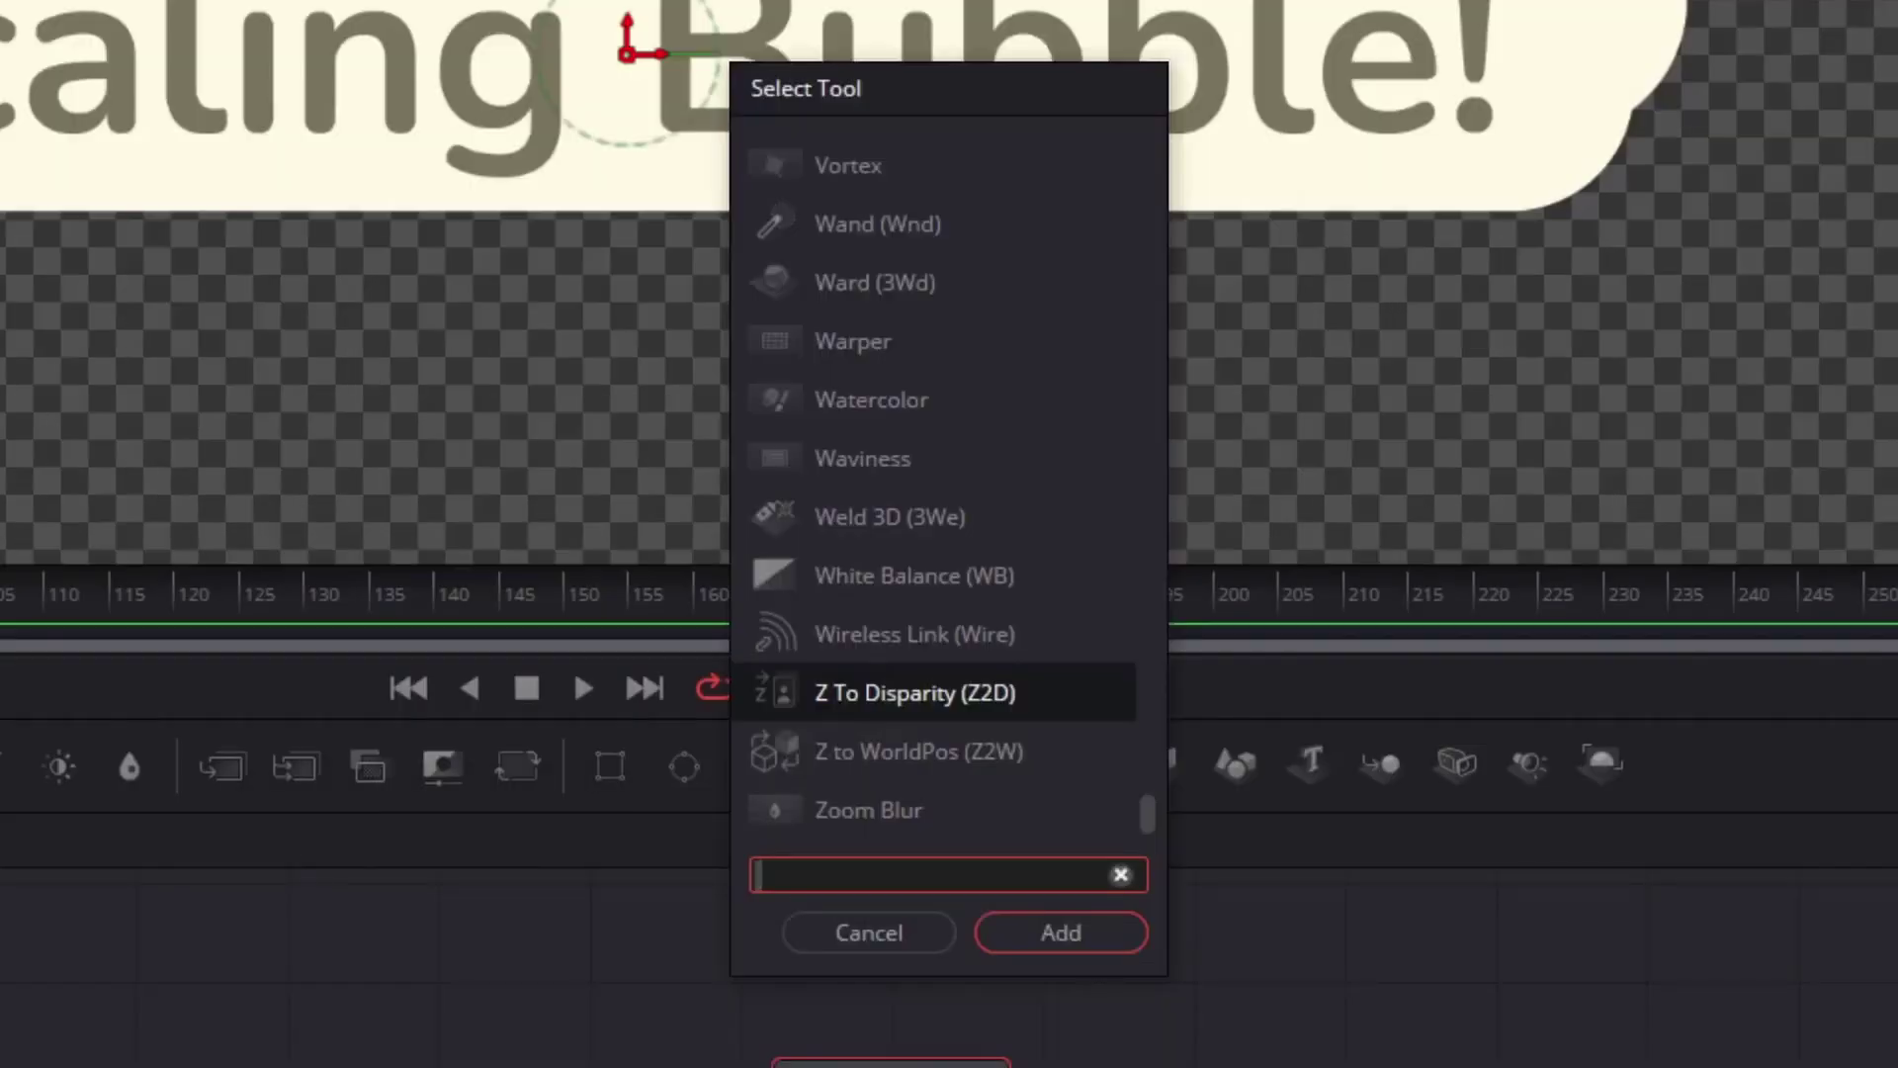
type("wav")
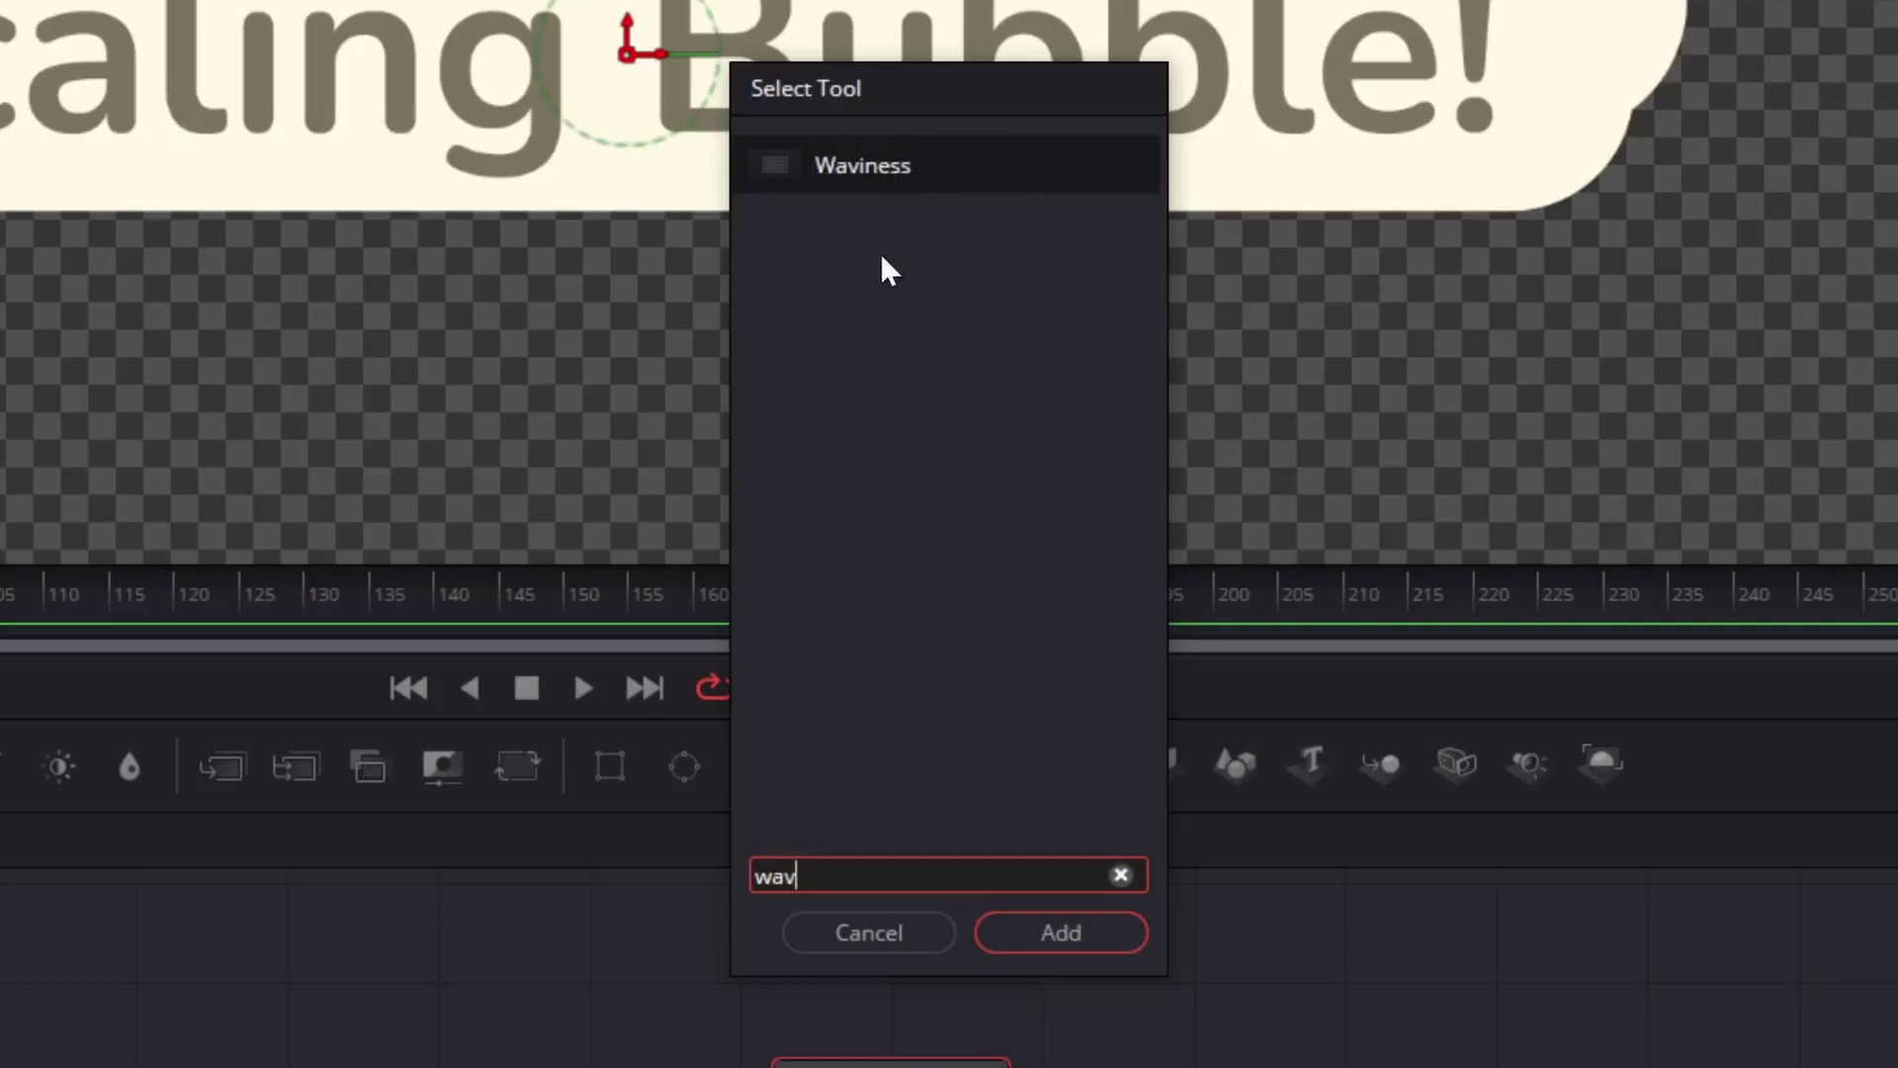
left_click(1060, 932)
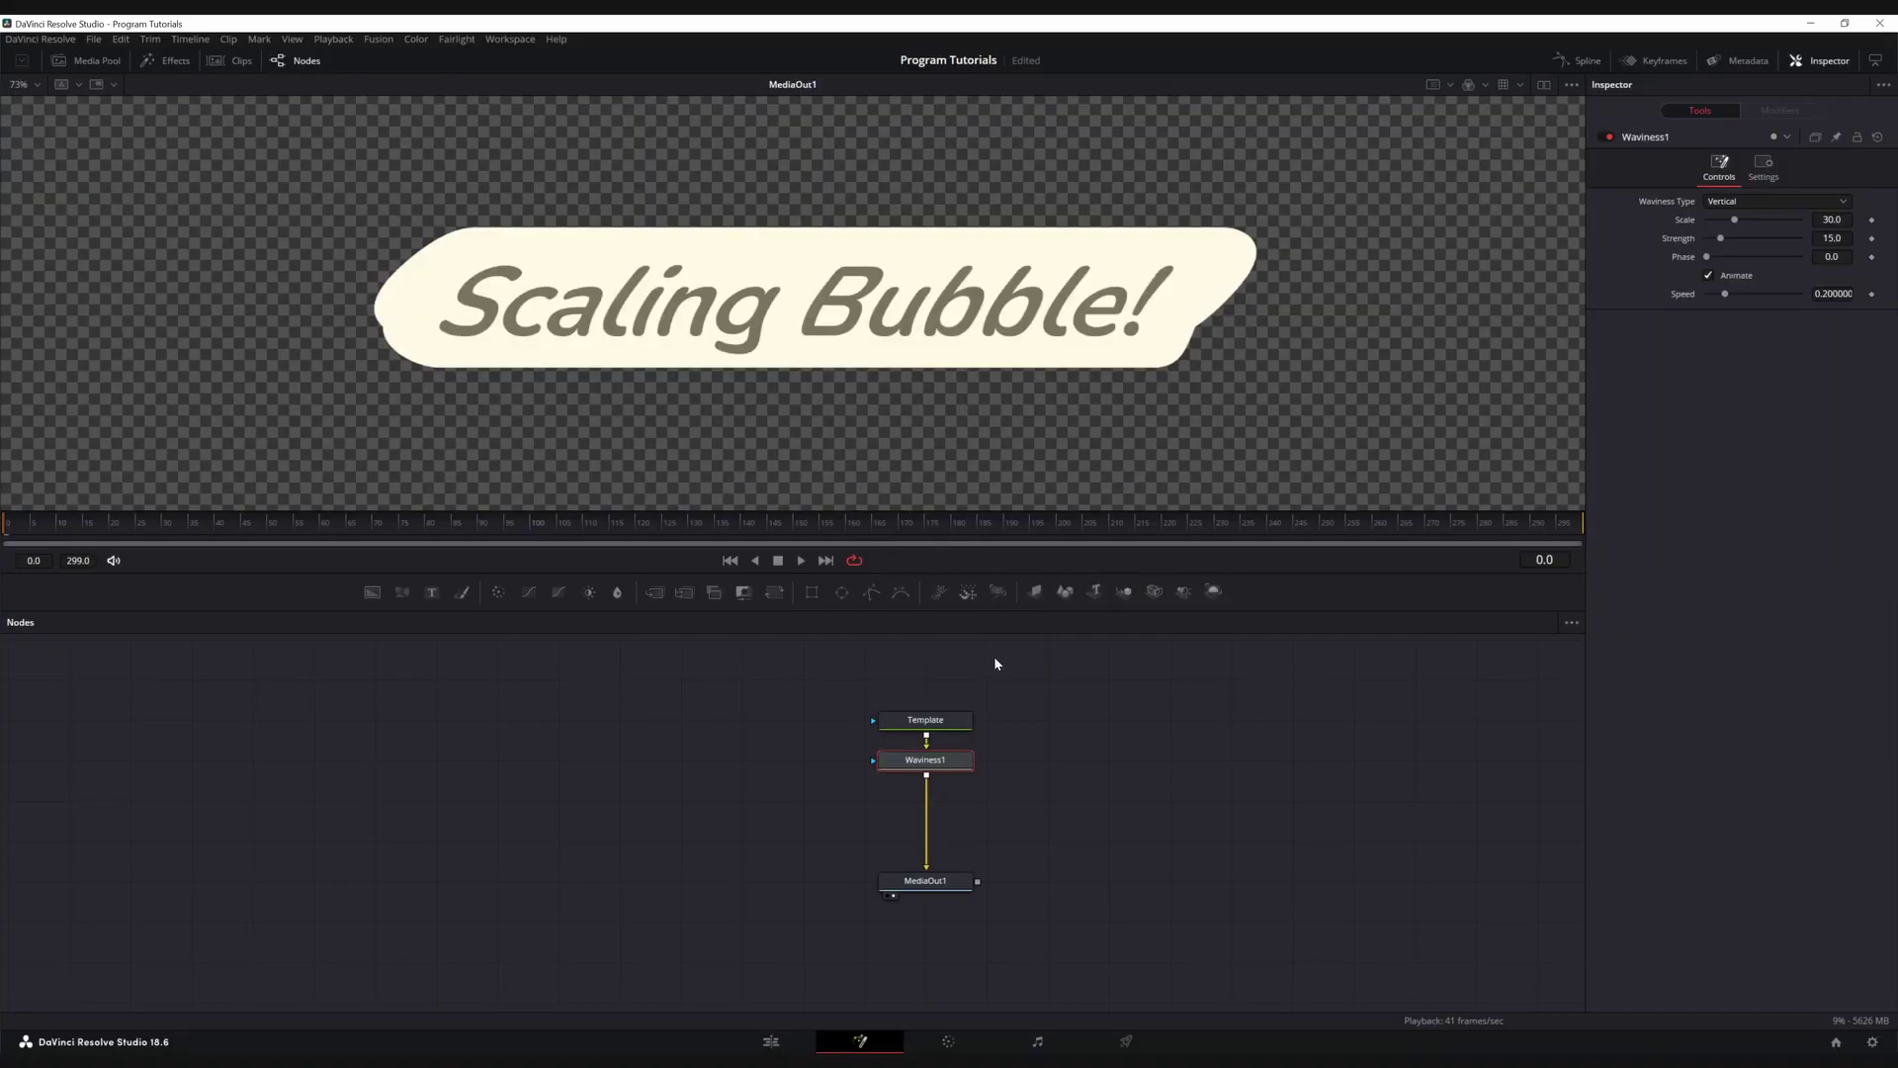
key("ctrl+z")
key("ctrl+space")
left_click(993, 659)
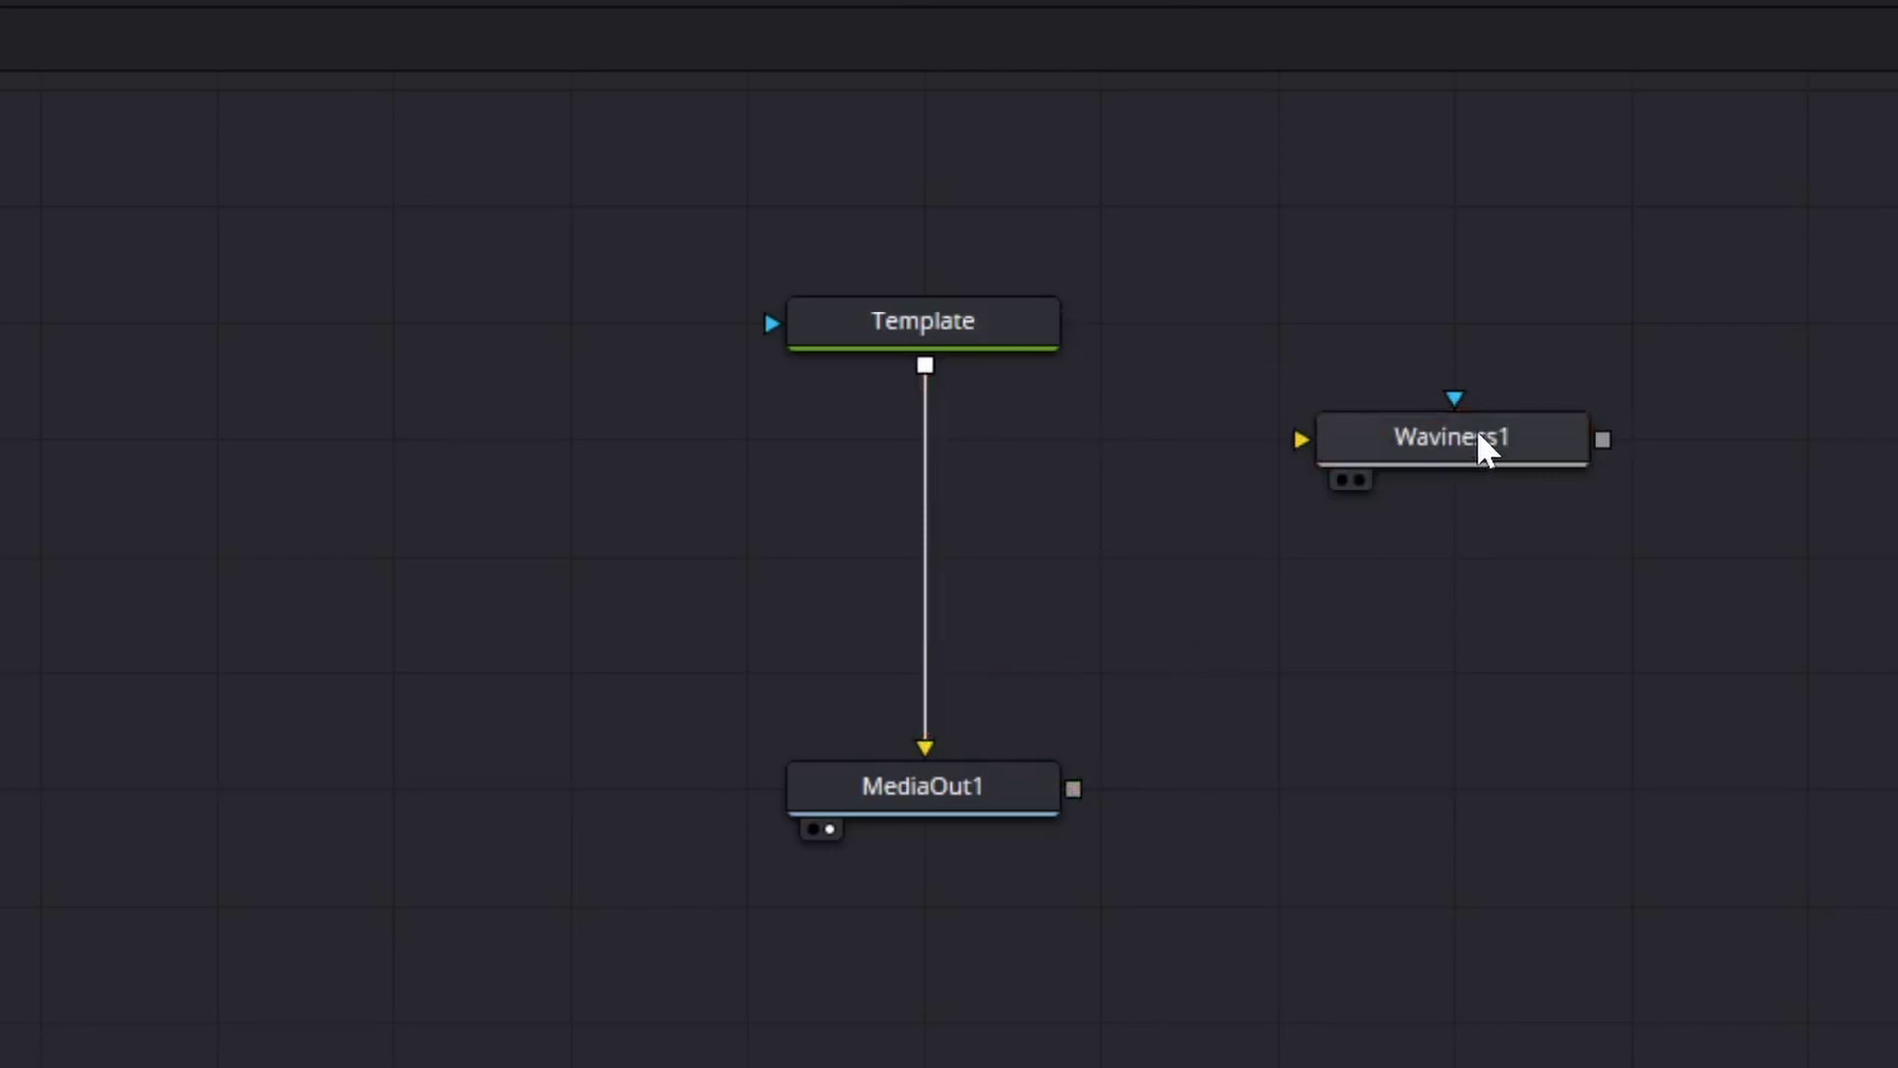
Wire Waviness1 between Template and MediaOut1 and play back the wobbling bubble
left_click_drag(1477, 433, 941, 539)
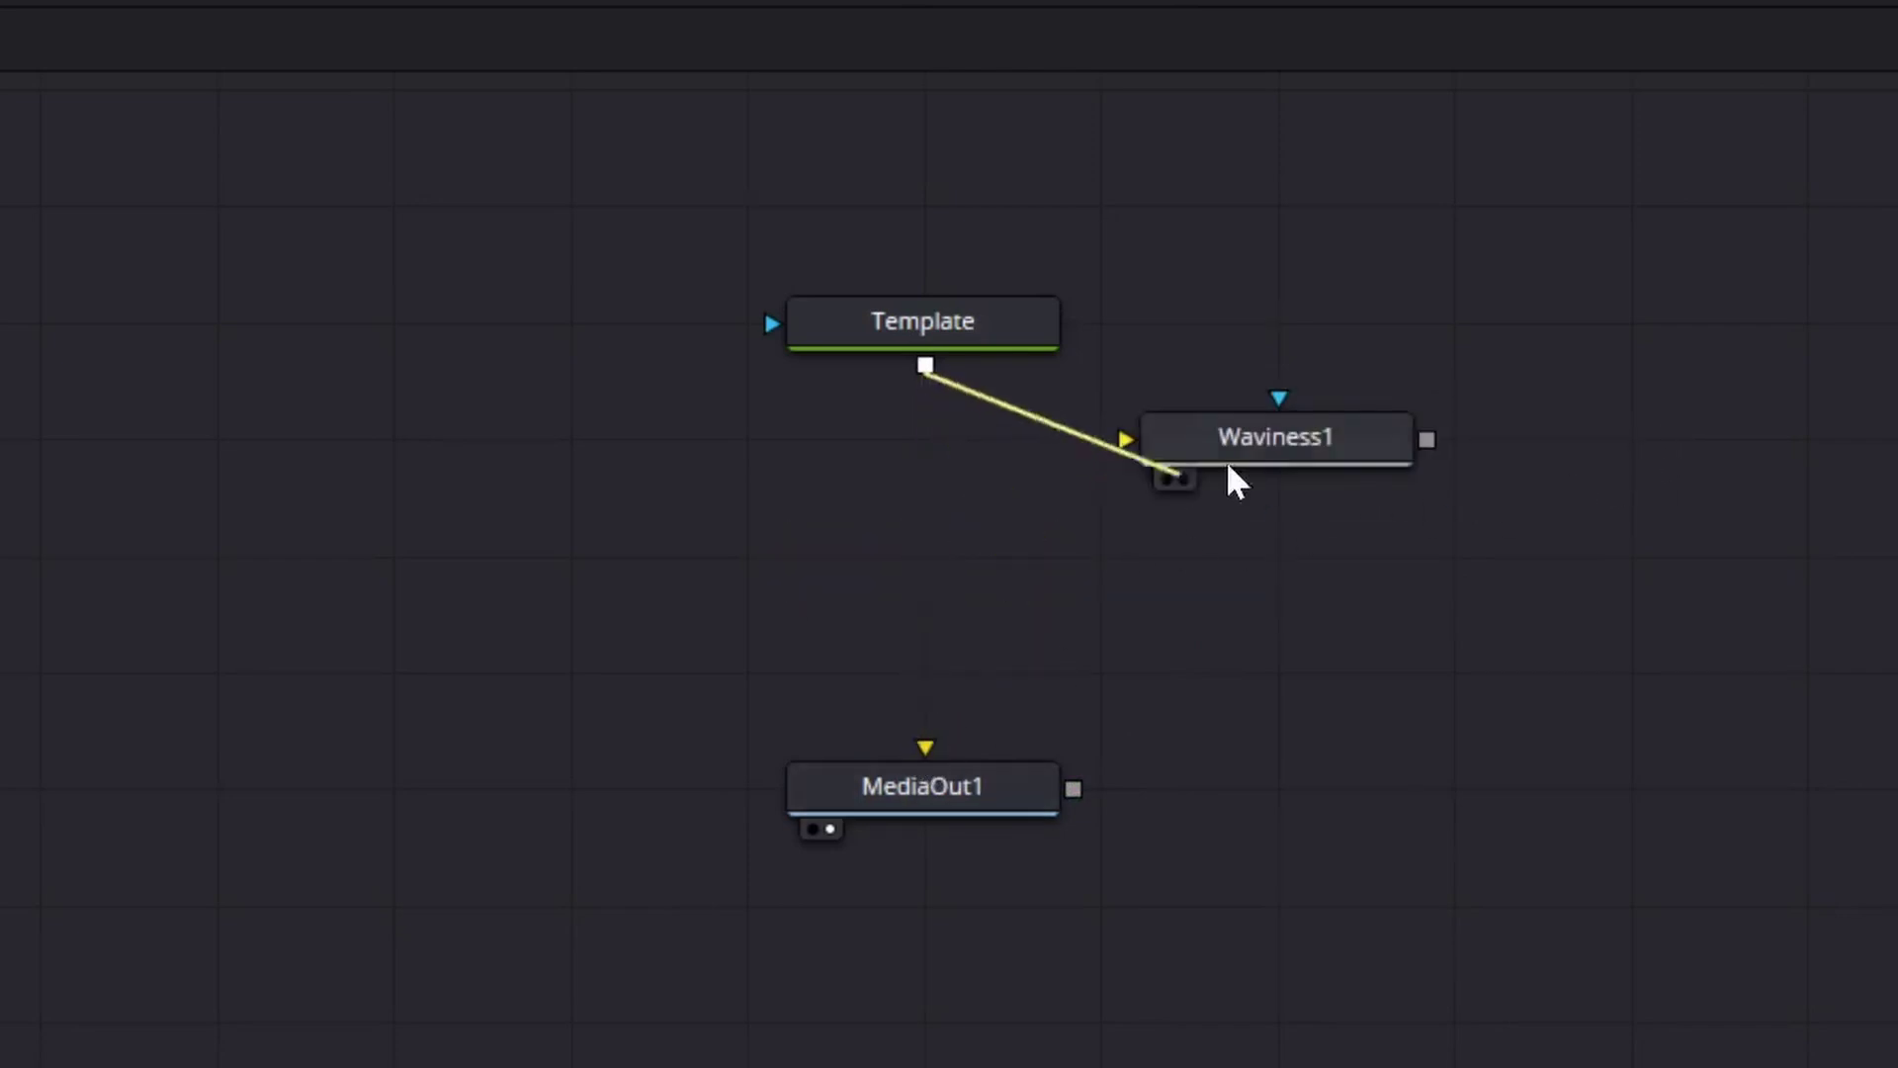
left_click_drag(1236, 479, 1058, 479)
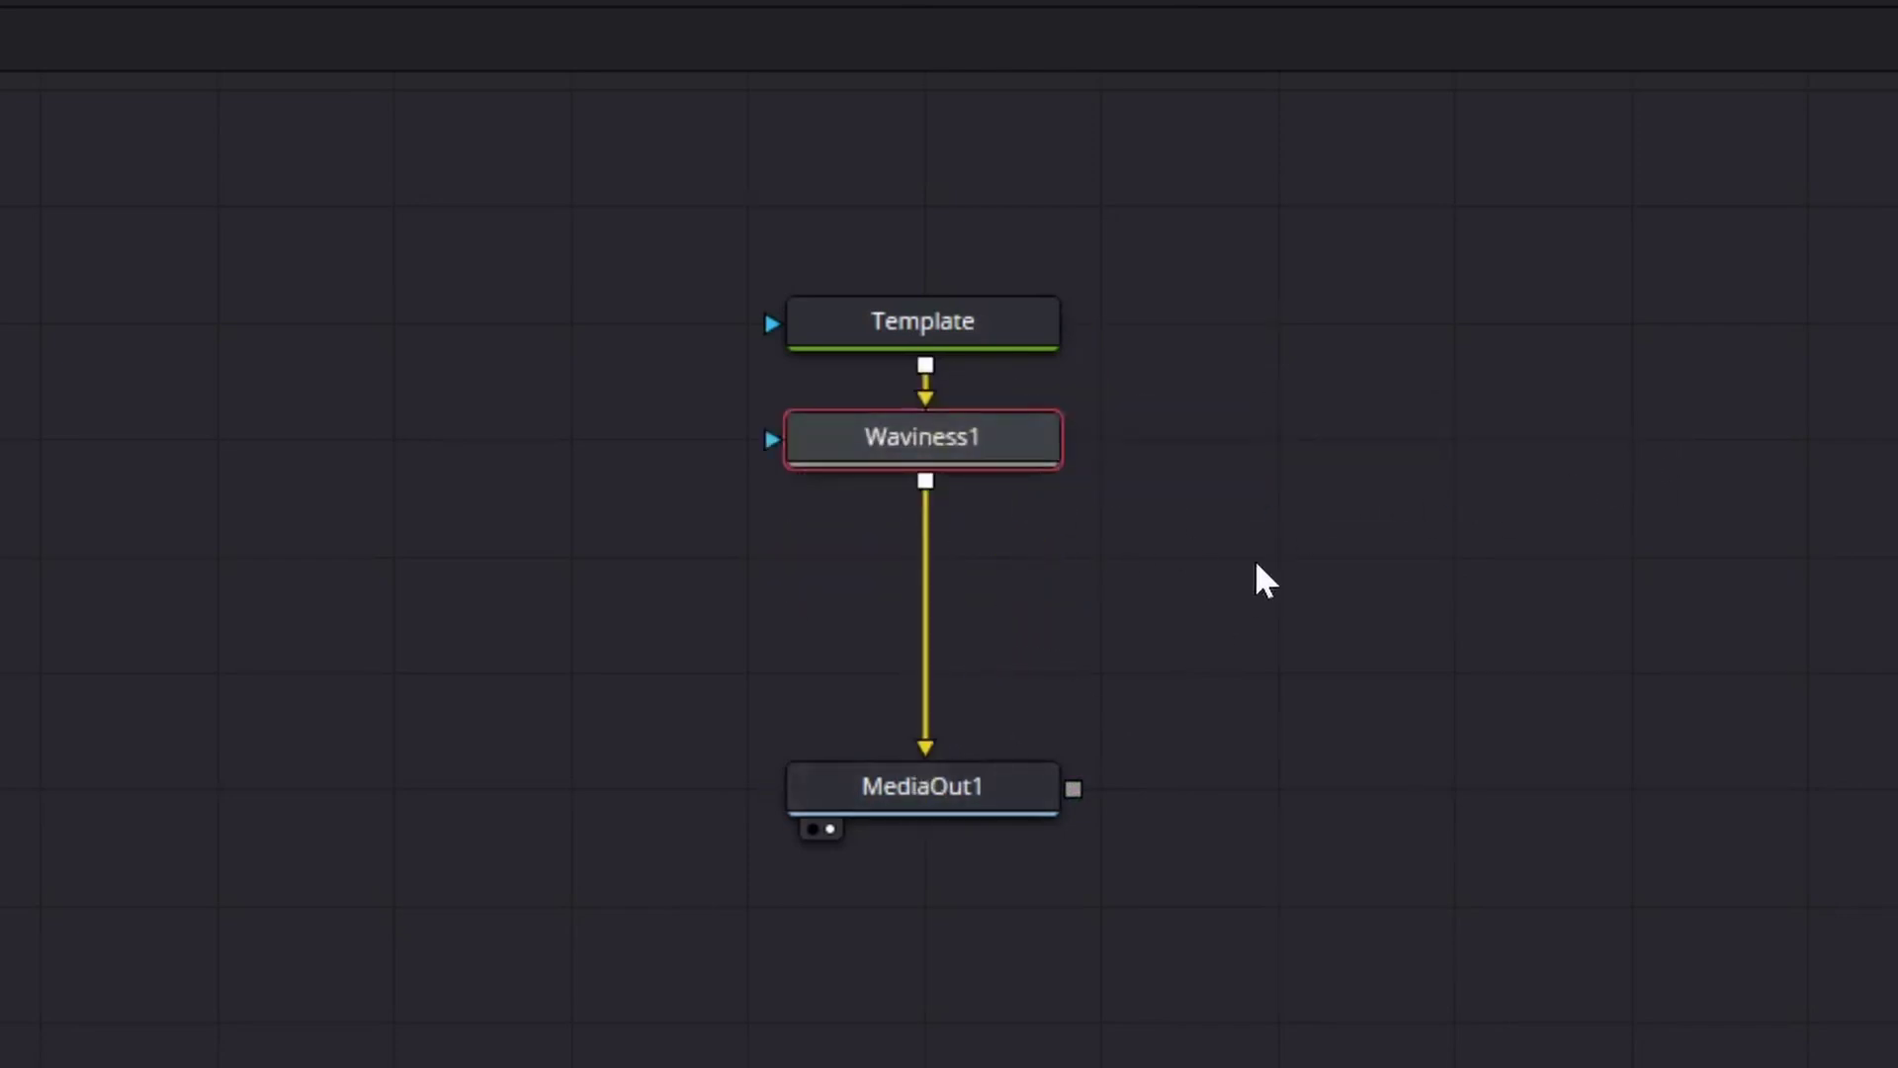
left_click(1362, 552)
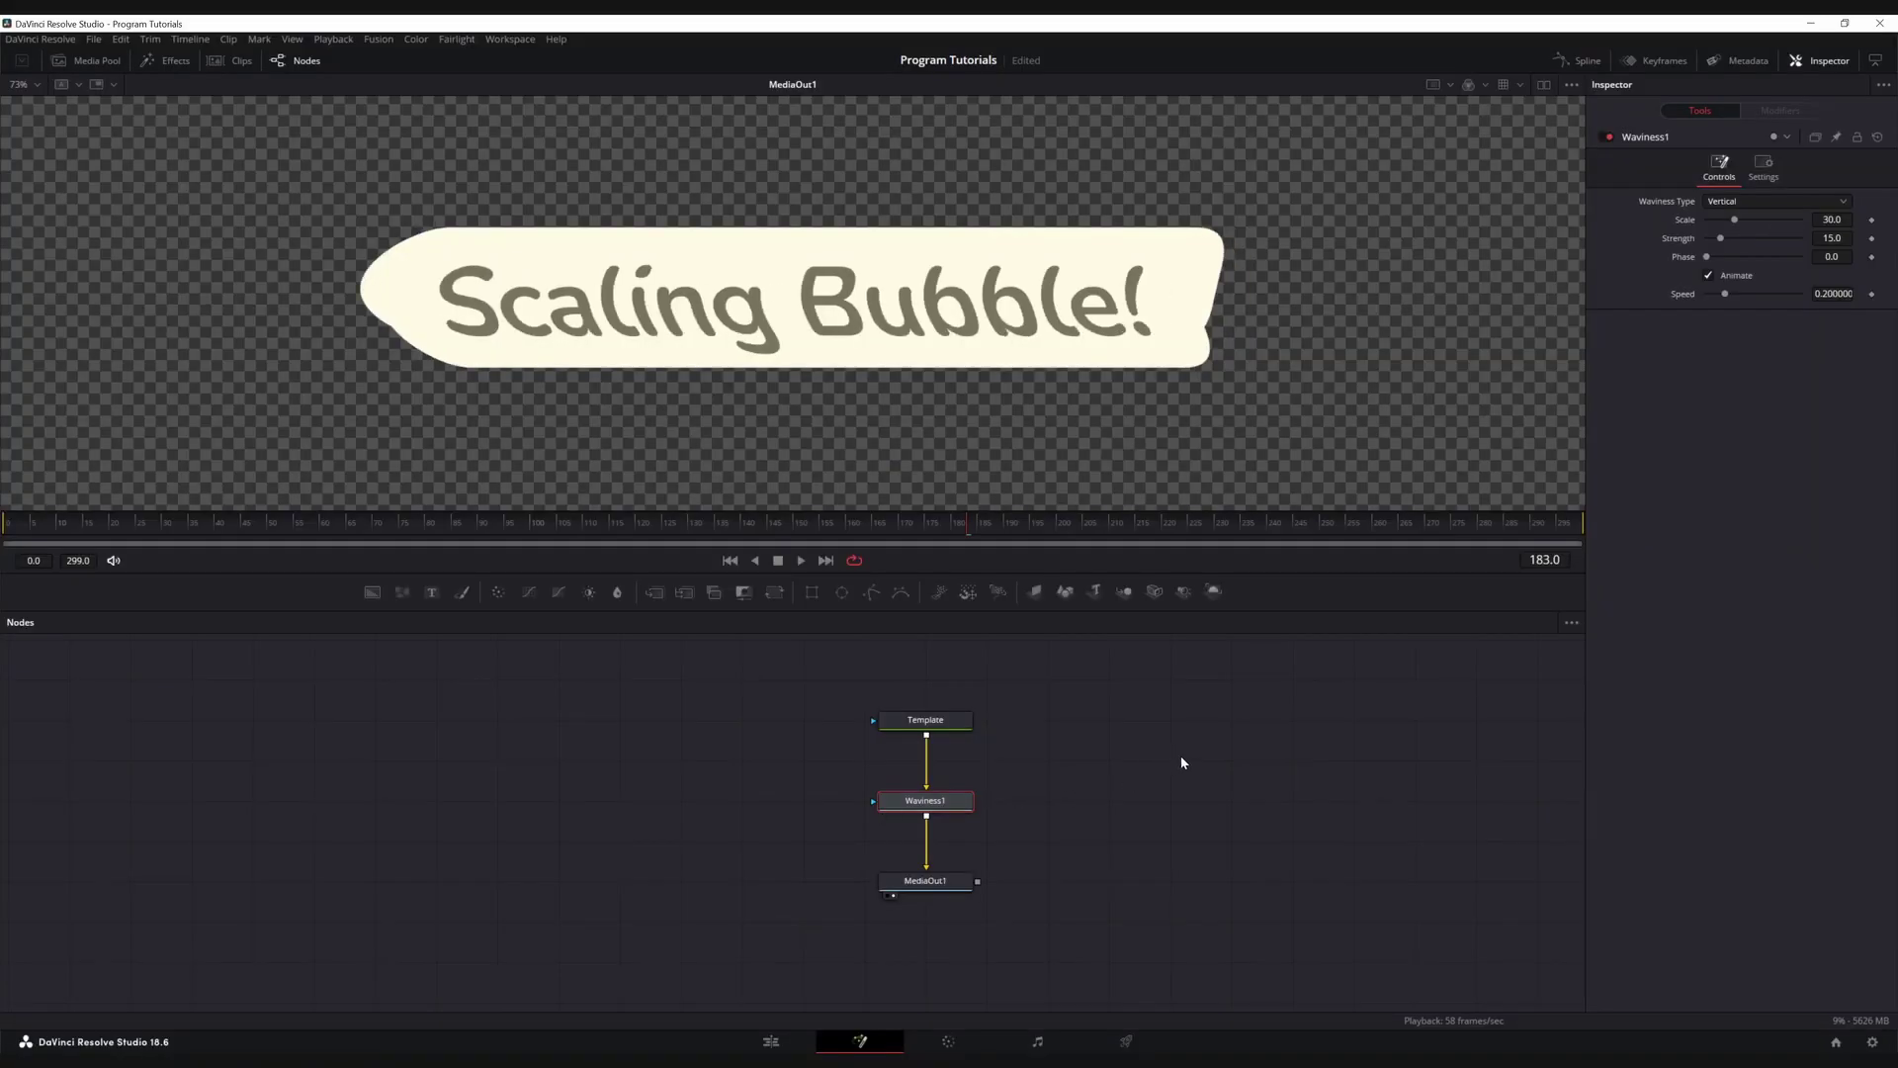
key("space")
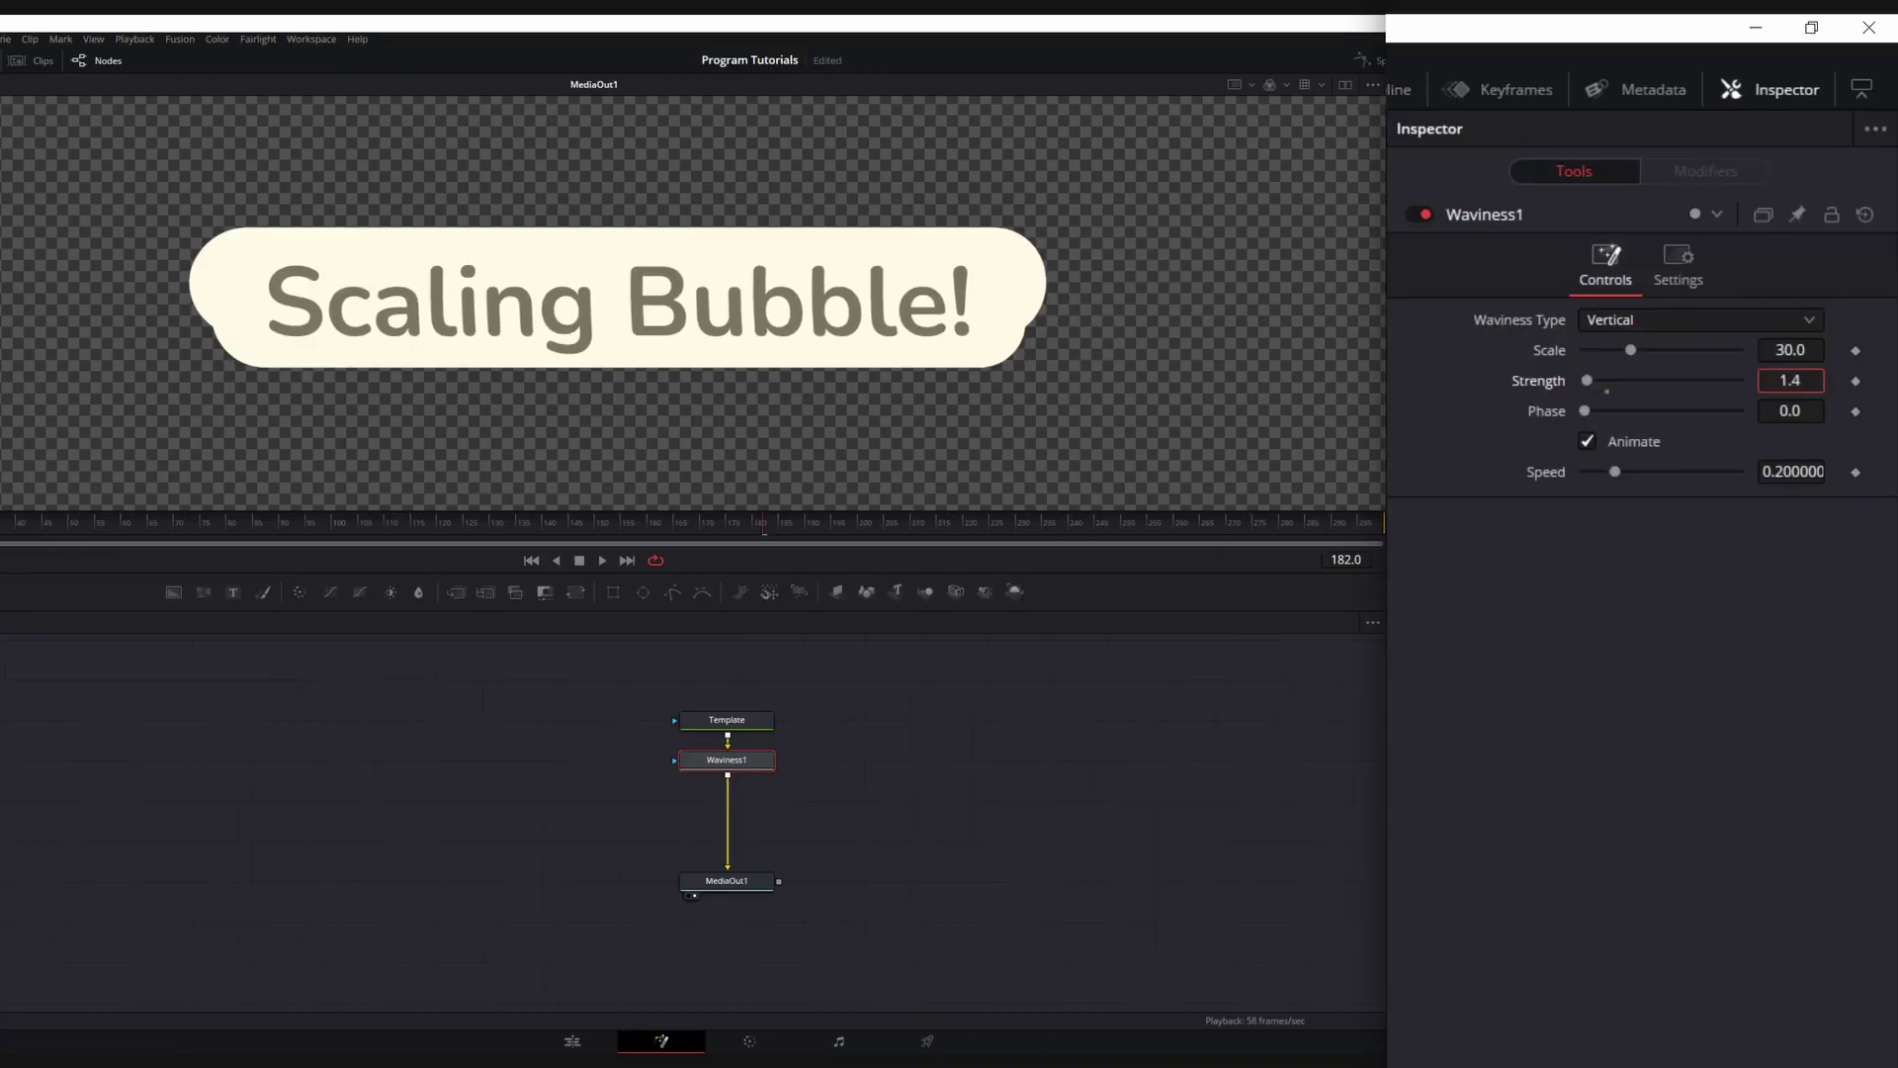
Set Waviness1's Strength to 1.6 and Speed to 0.05
key("BackSpace")
type("6")
key("Tab")
key("Tab")
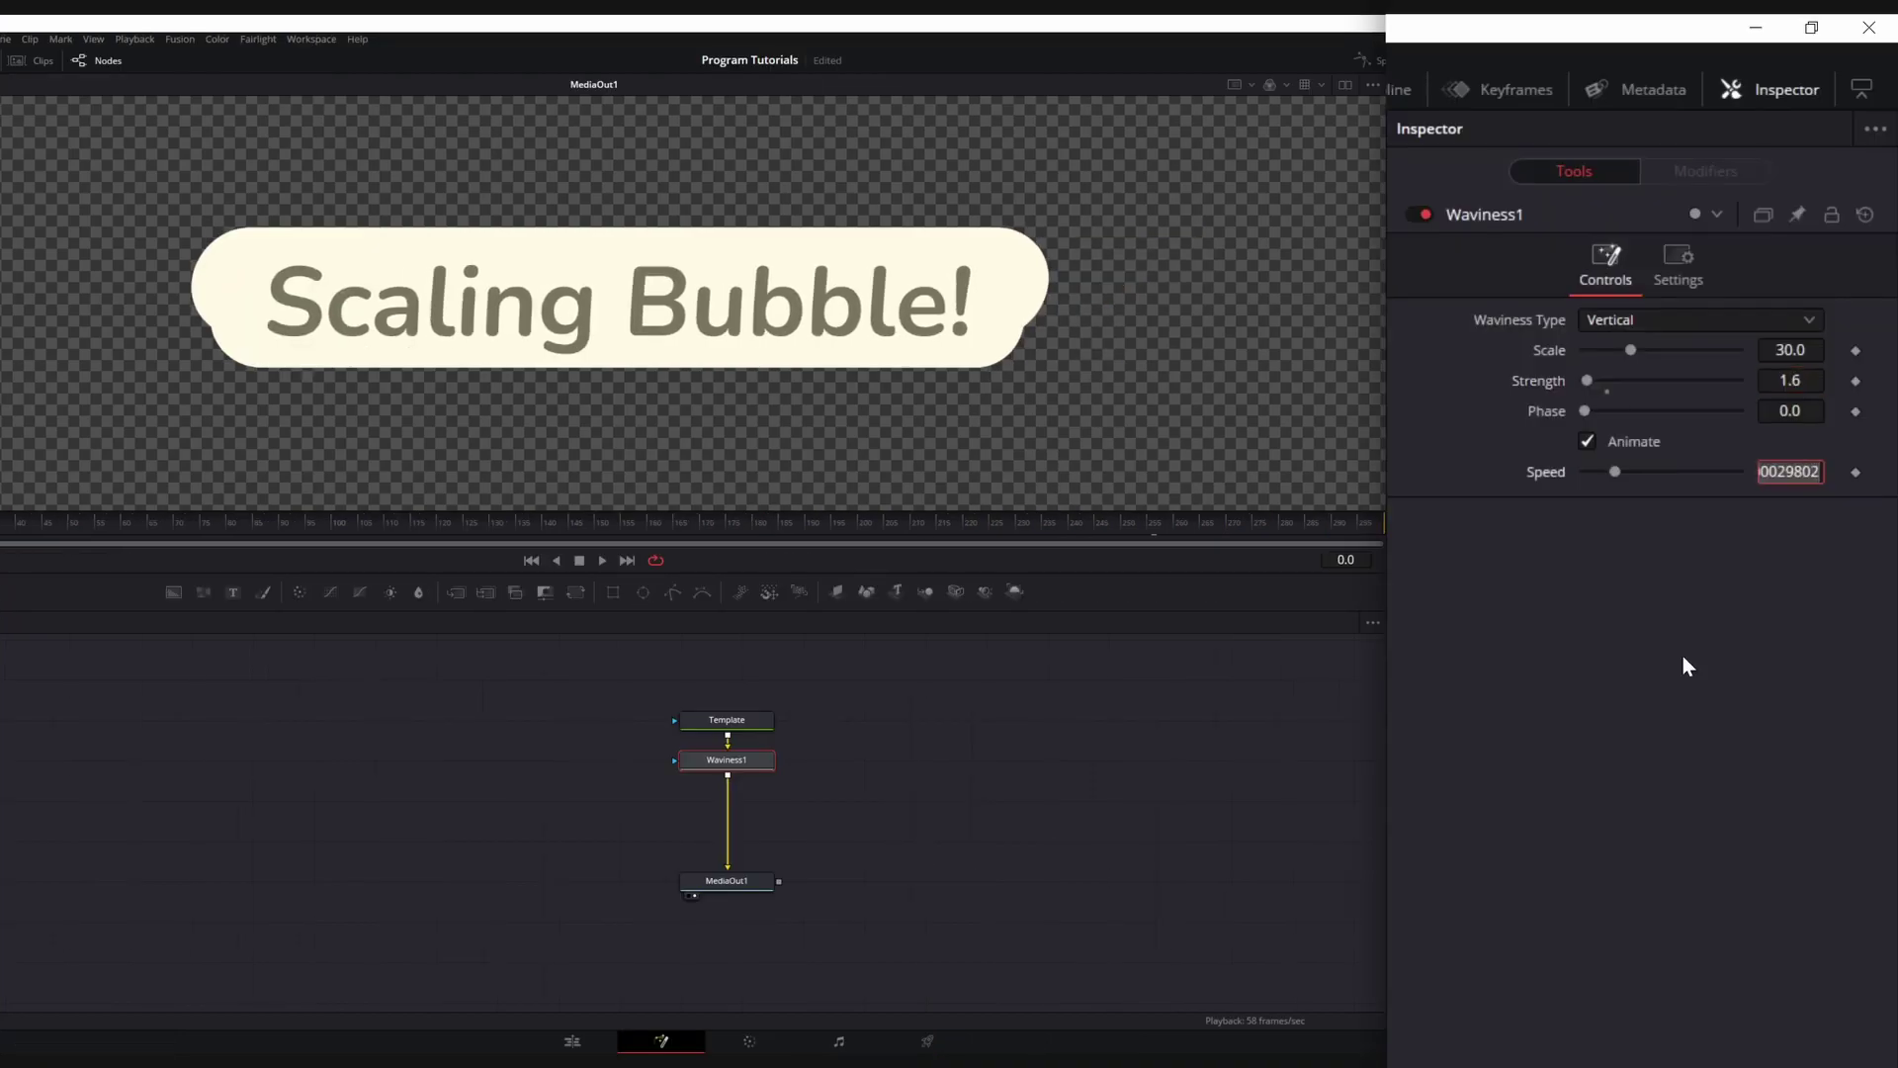
type("0.05")
key("Tab")
left_click(68, 852)
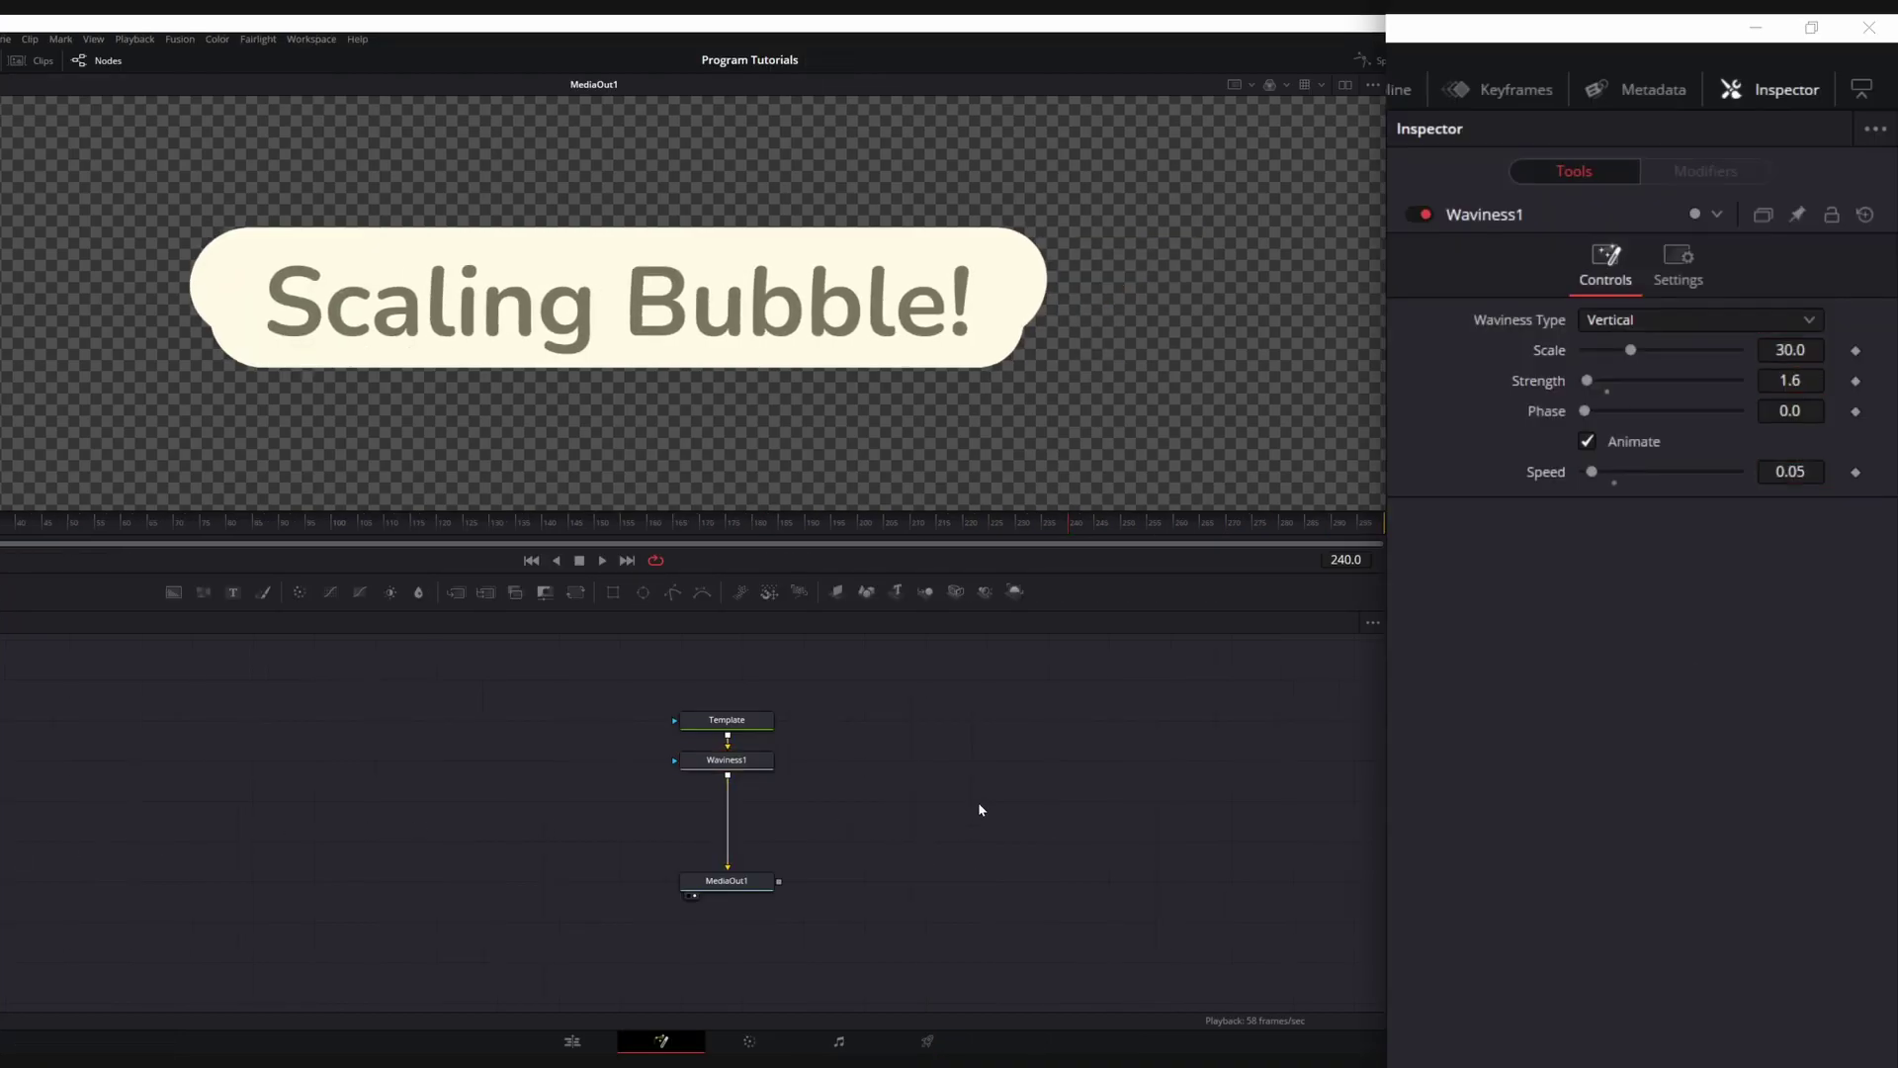
Duplicate Waviness1 as Waviness1_1, switch it to Horizontal waviness, and play back
left_click(764, 770)
key("ctrl+c")
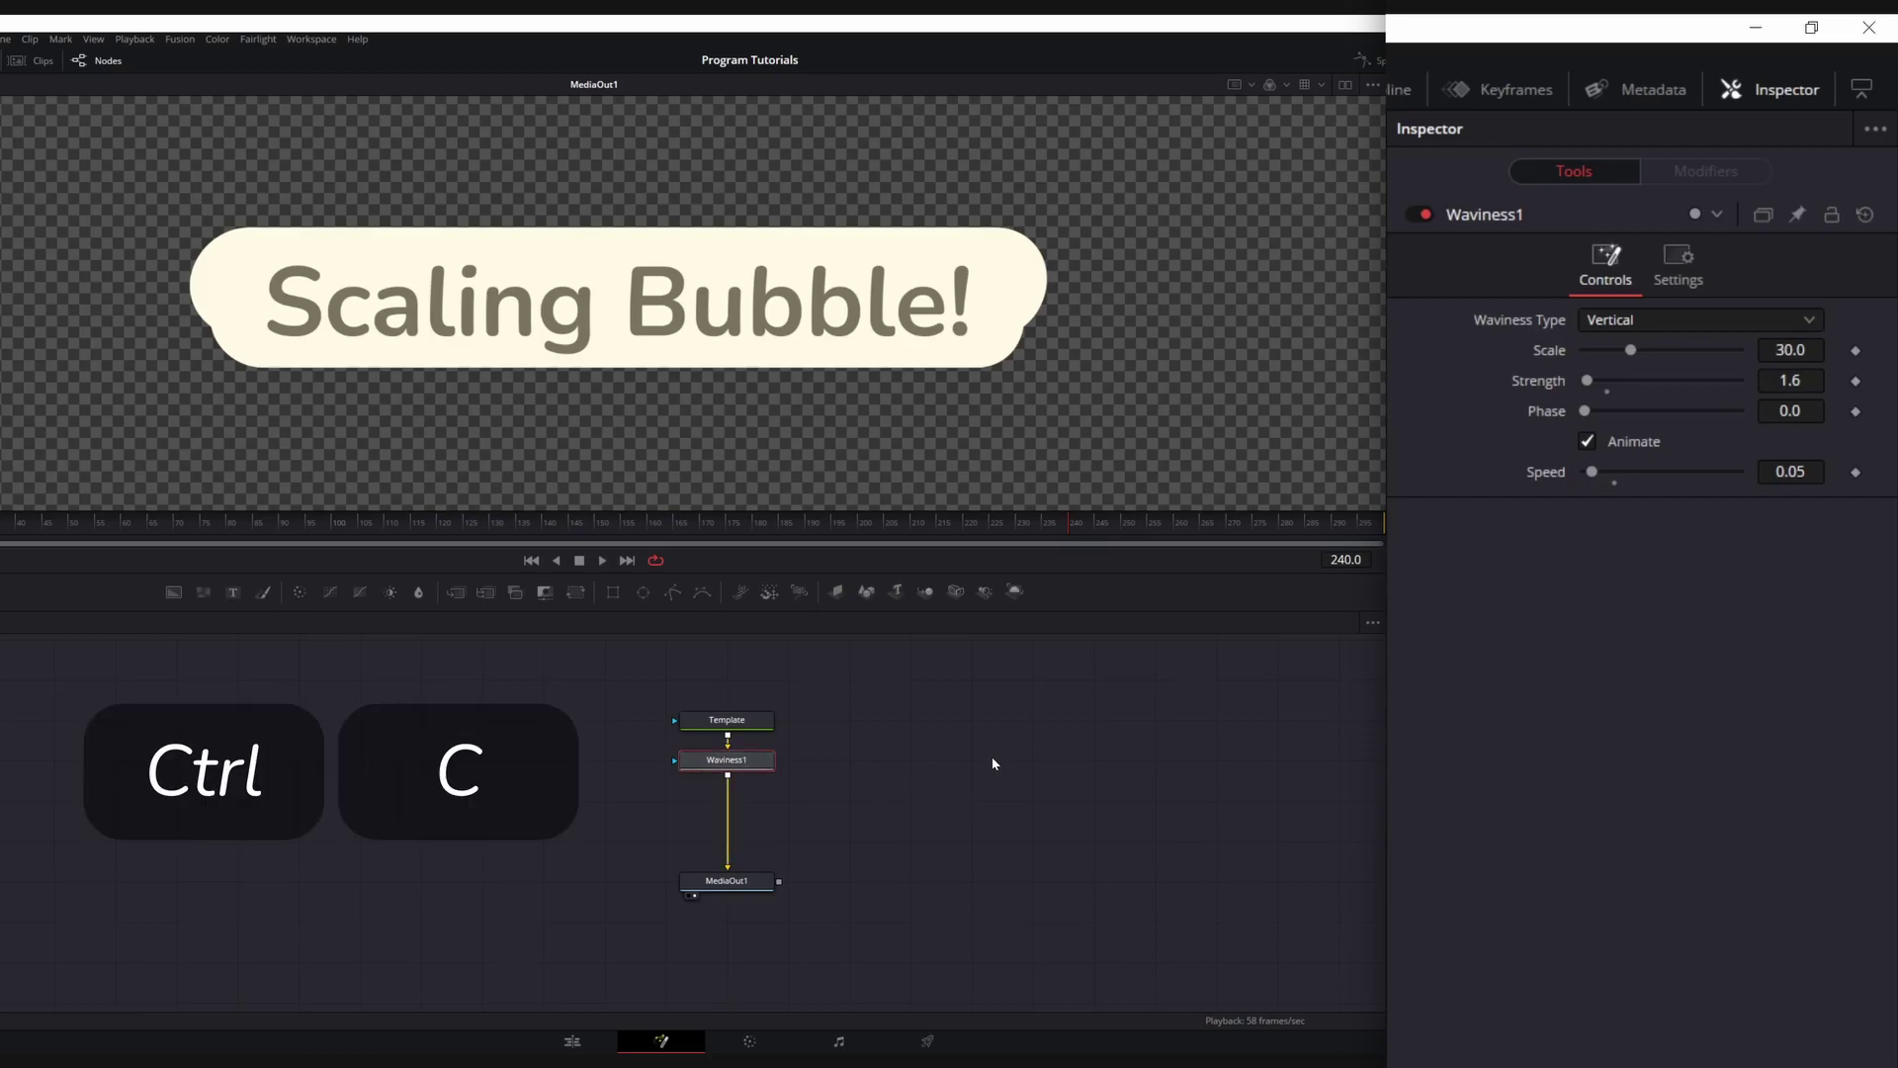
key("ctrl+v")
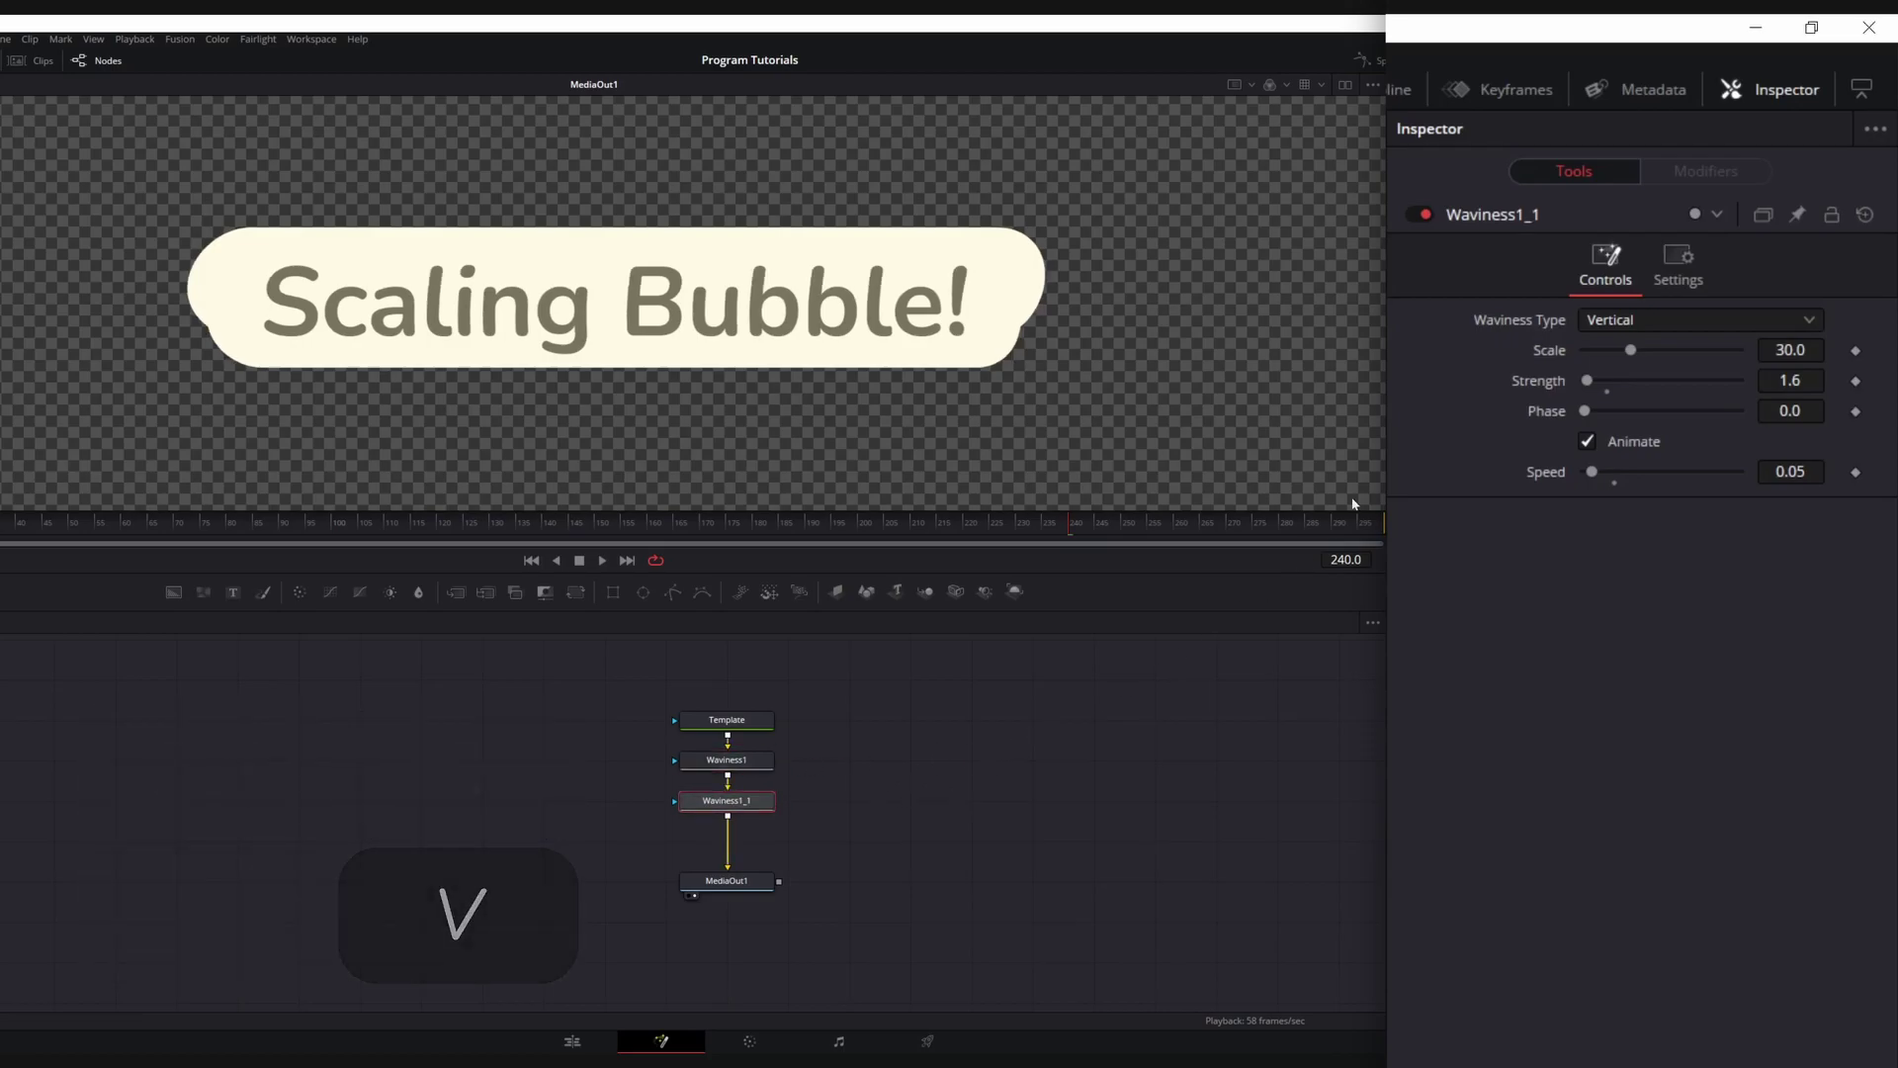
left_click(1621, 322)
left_click(1624, 379)
key("space")
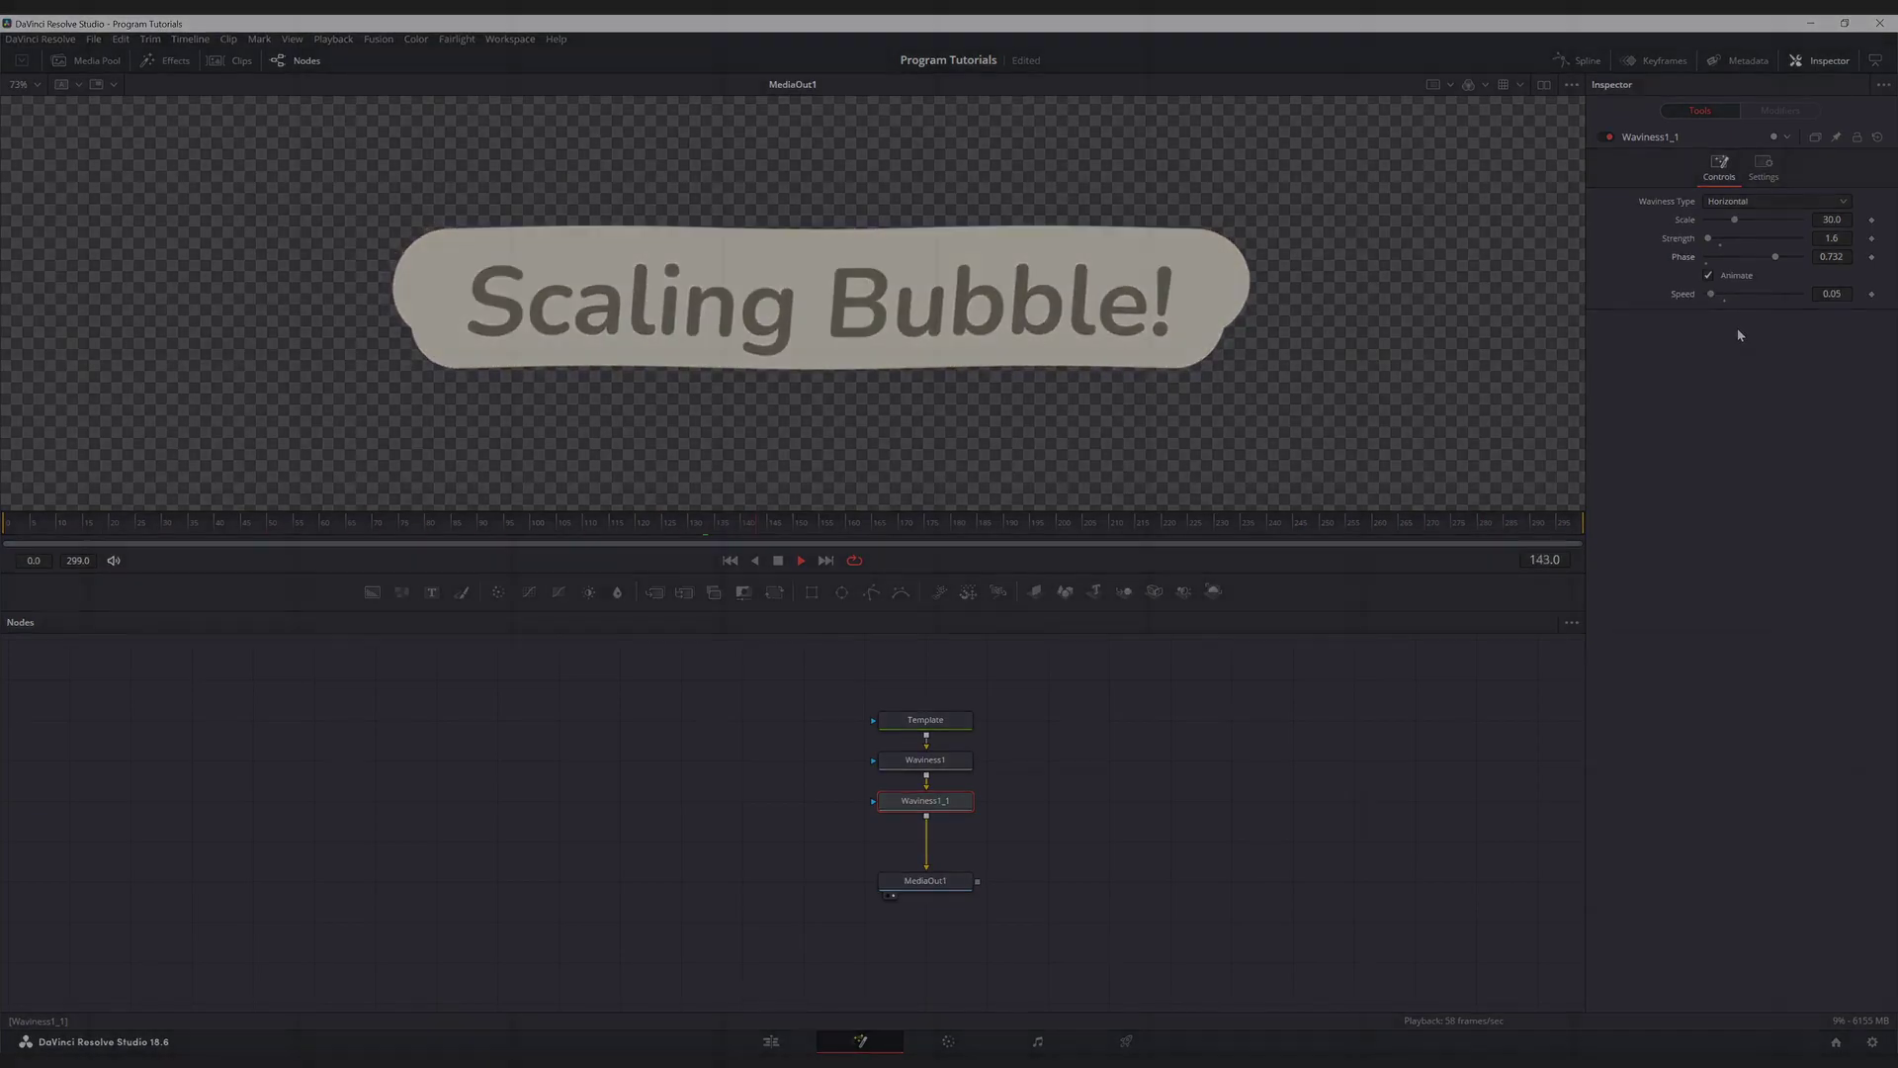
Add a Merge node after Waviness1_1 and connect Template's output into Merge1
key("ctrl+space")
type("merge")
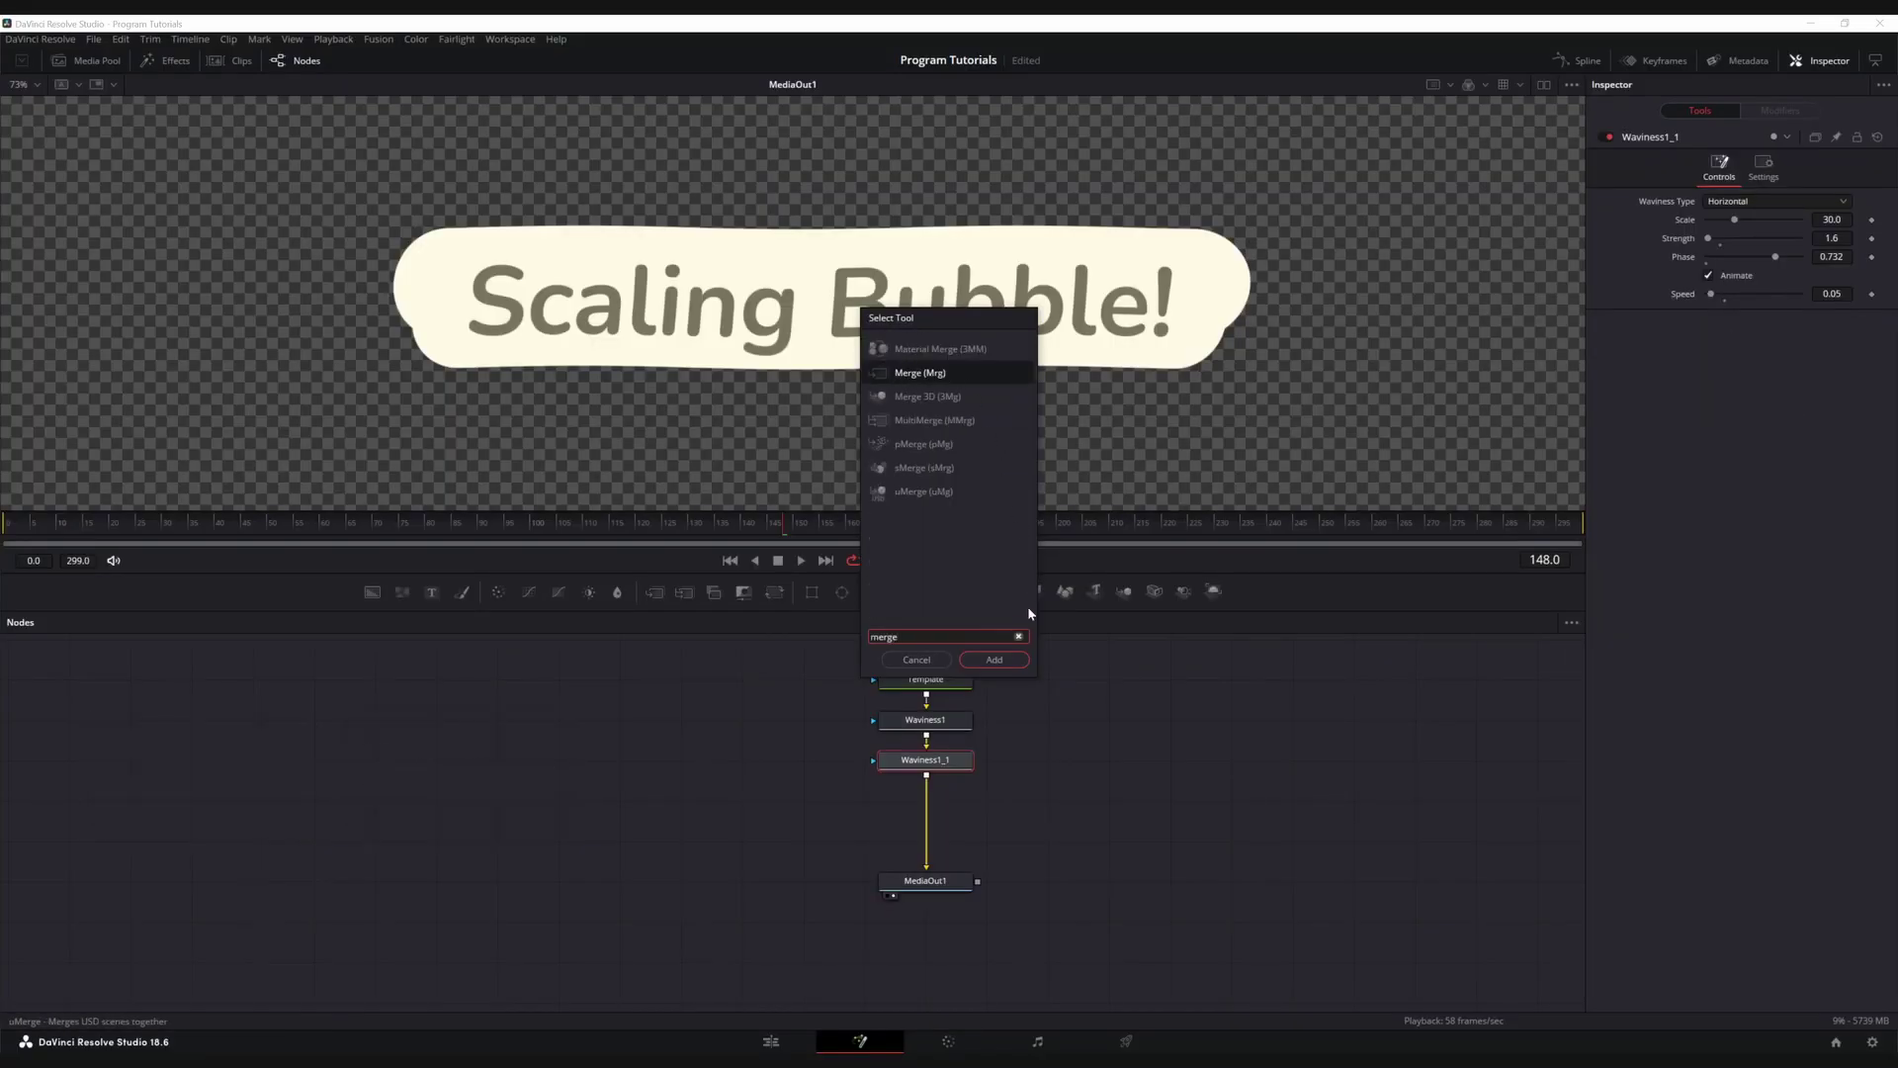
key("Return")
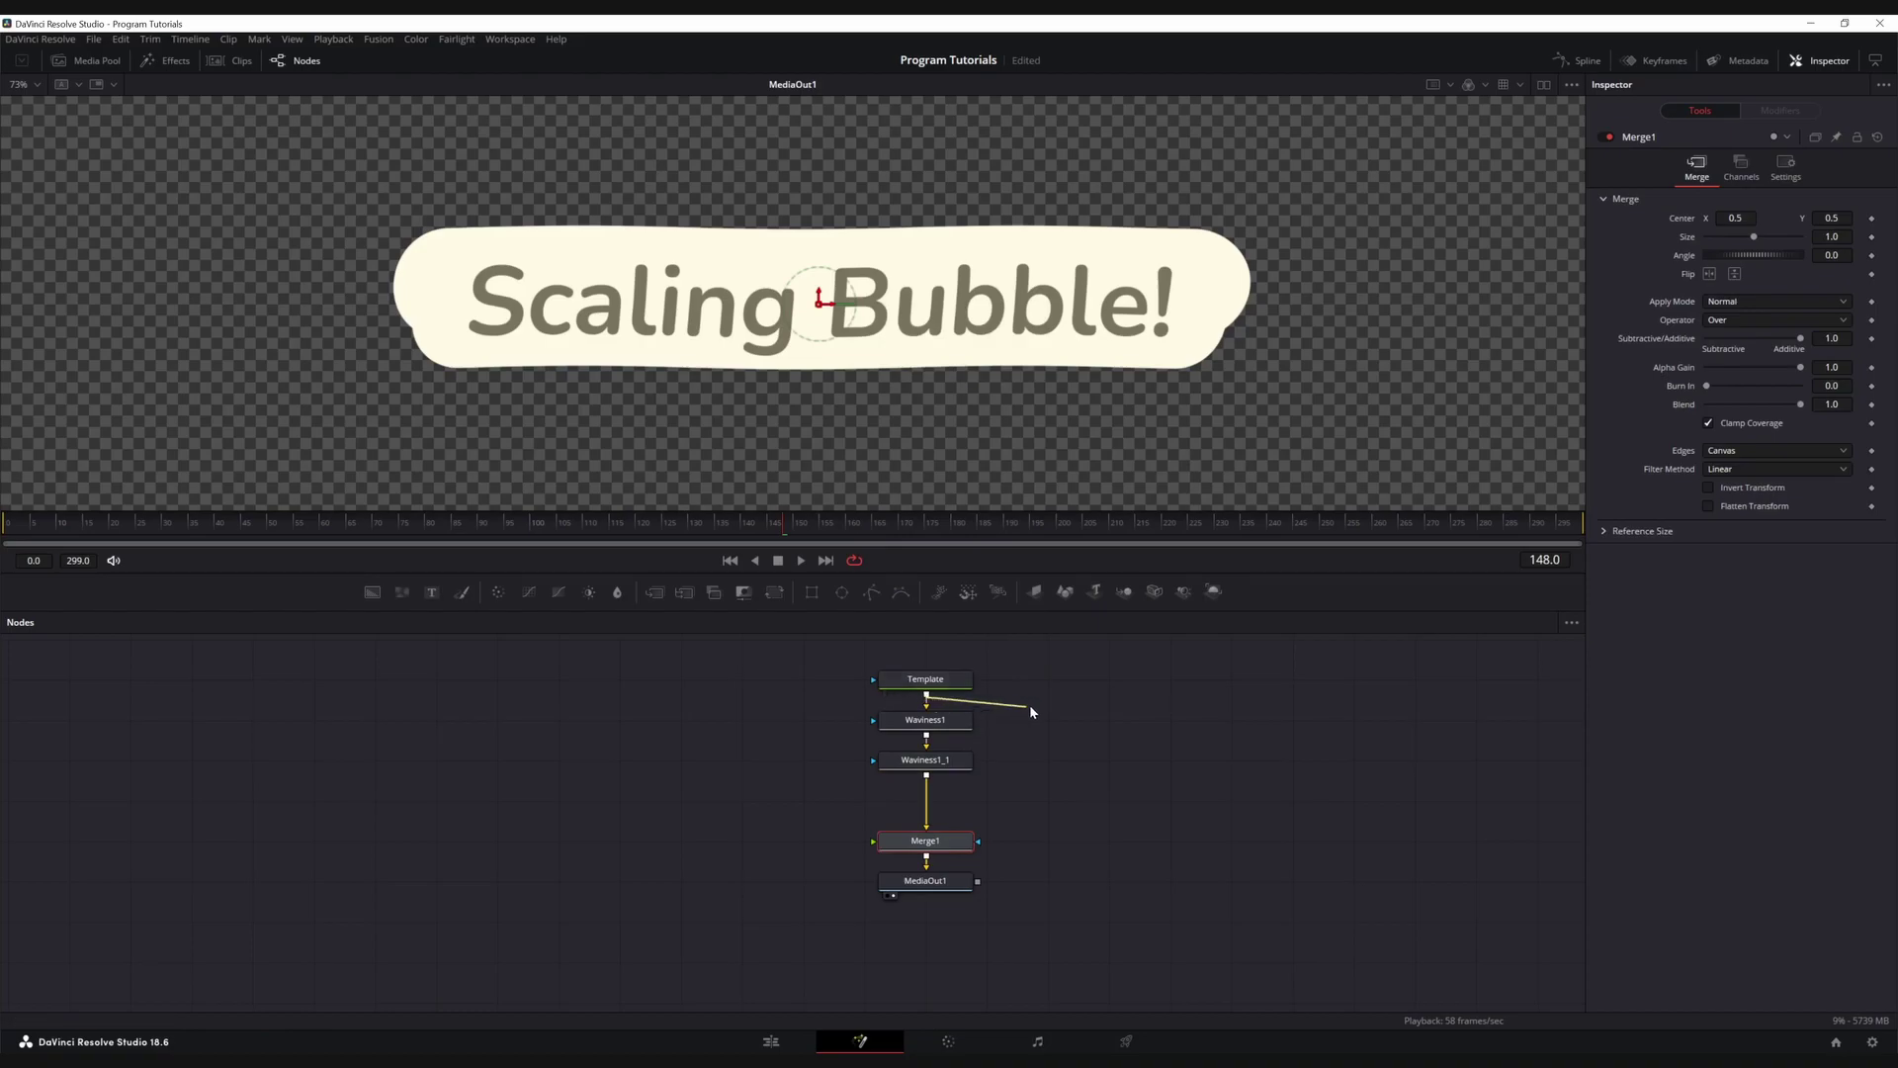
left_click_drag(1029, 704, 947, 840)
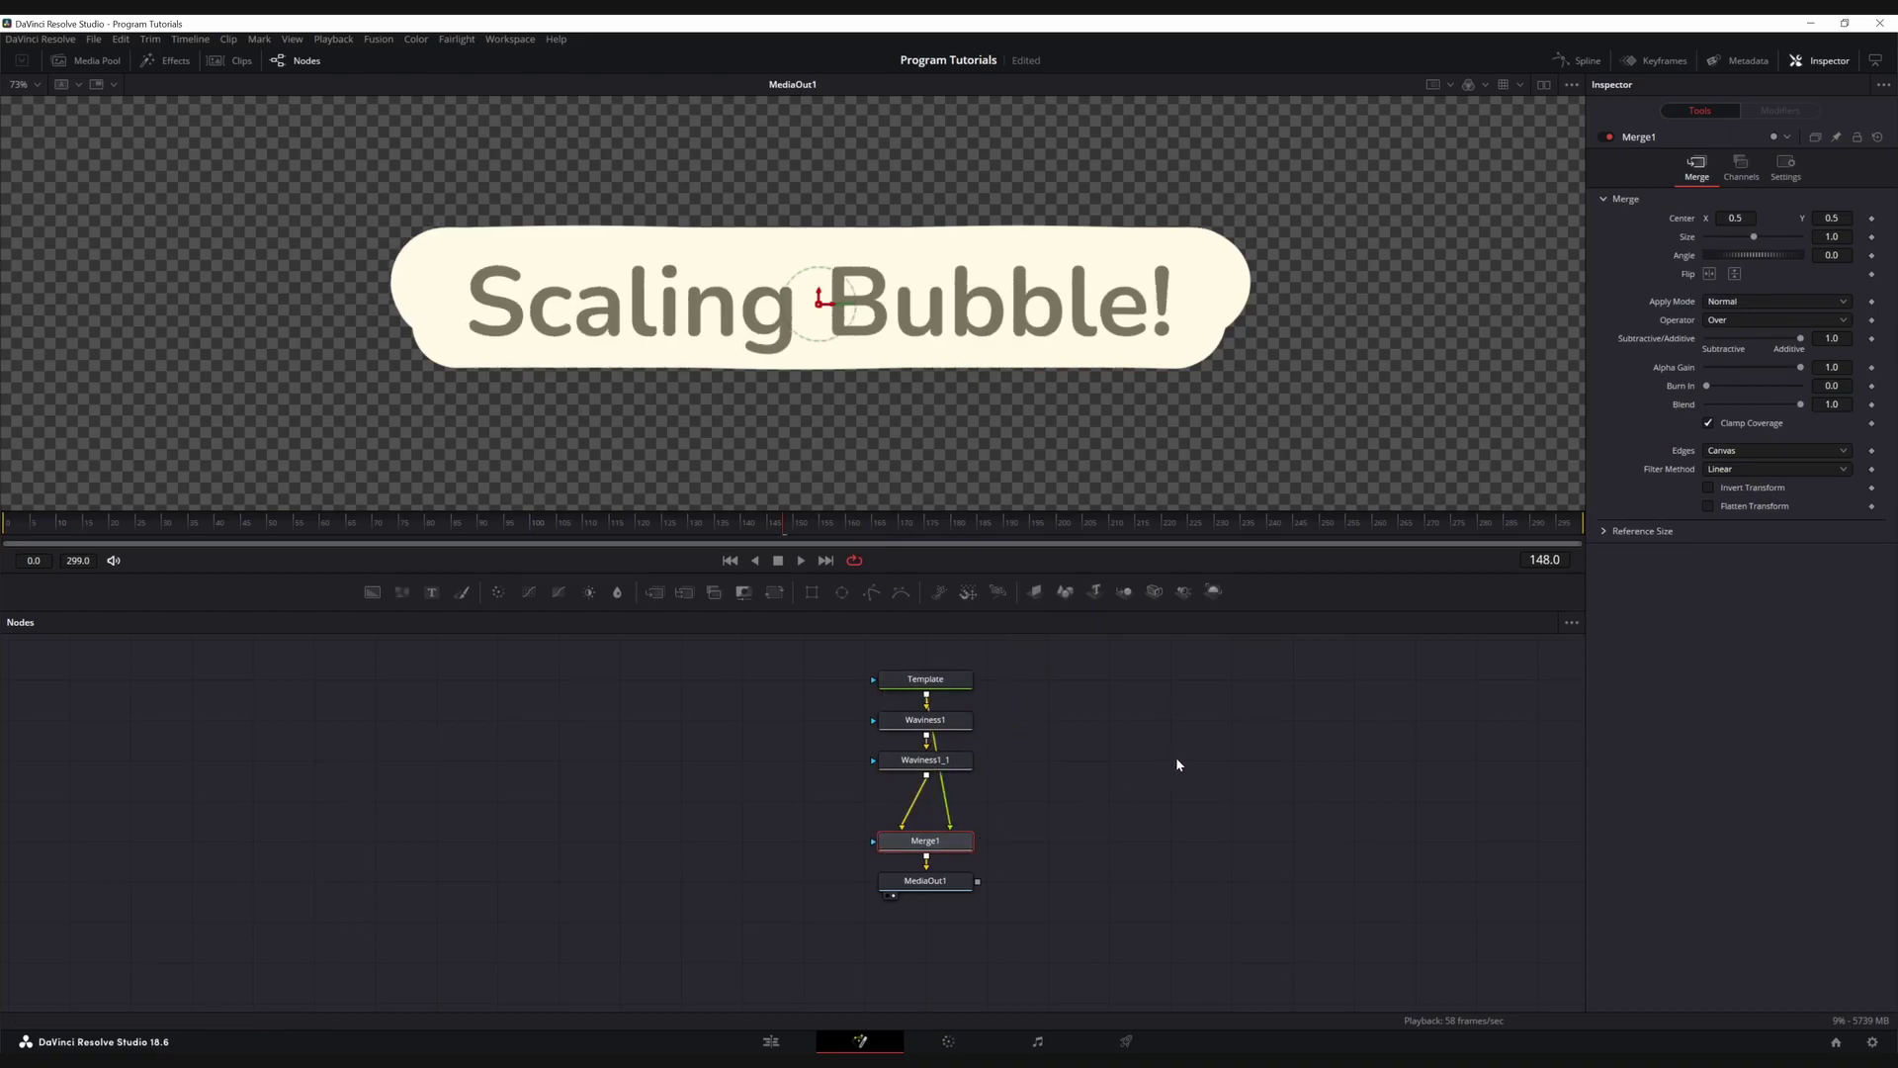
left_click(1173, 765)
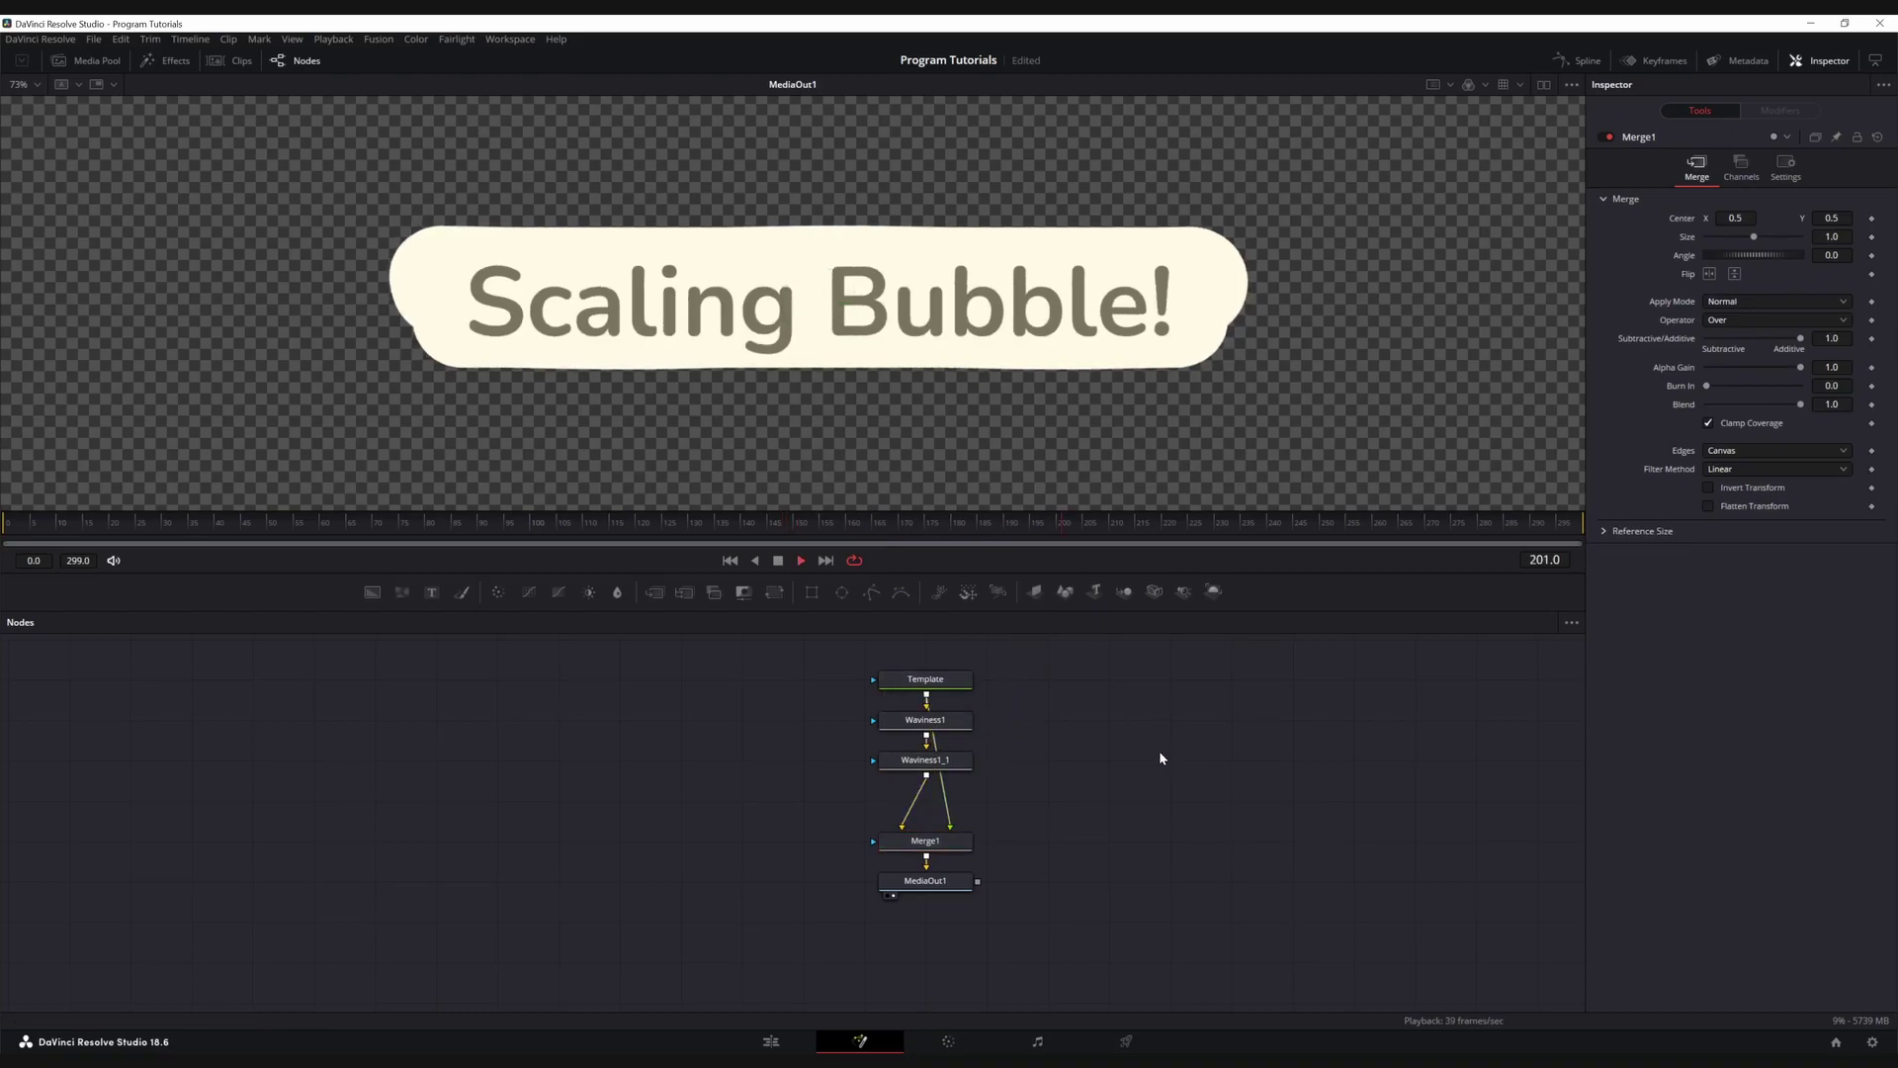
Check Waviness1_1's settings, then swap Merge1's foreground and background inputs
left_click(925, 759)
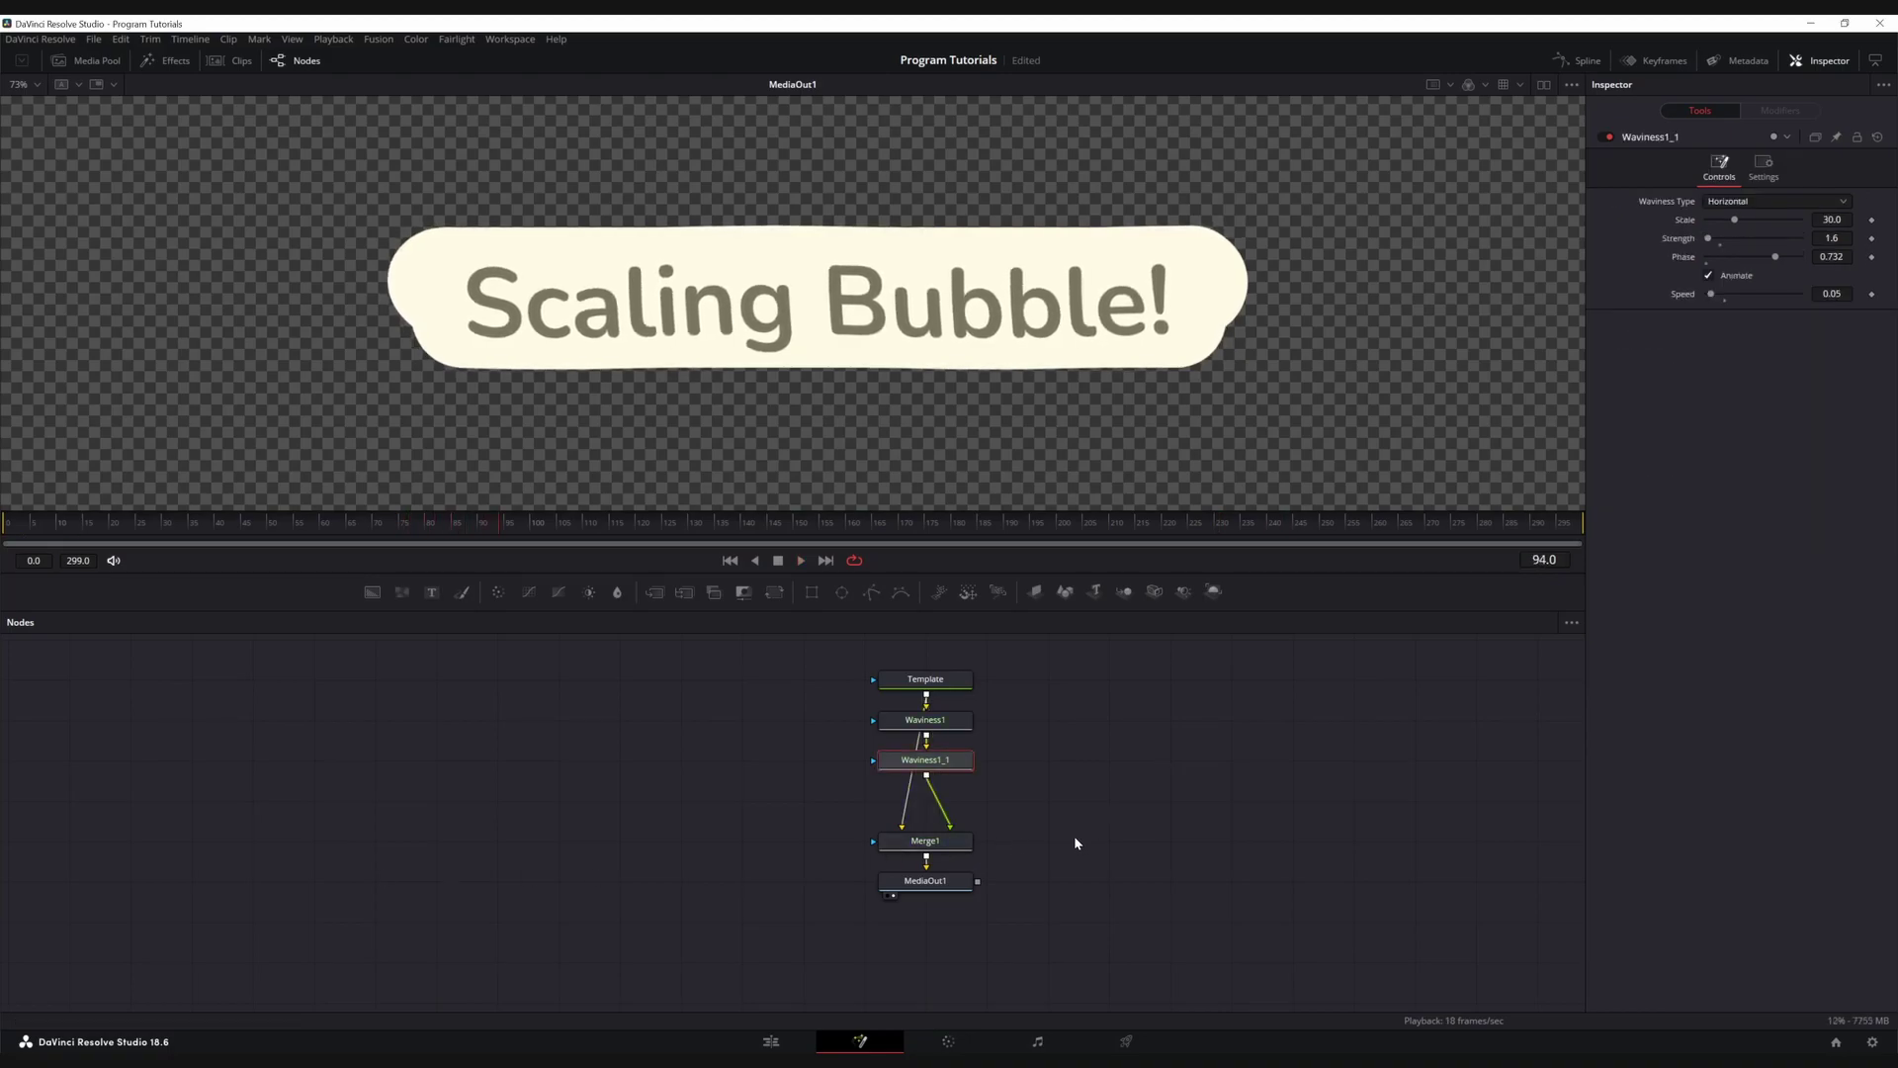
left_click(967, 846)
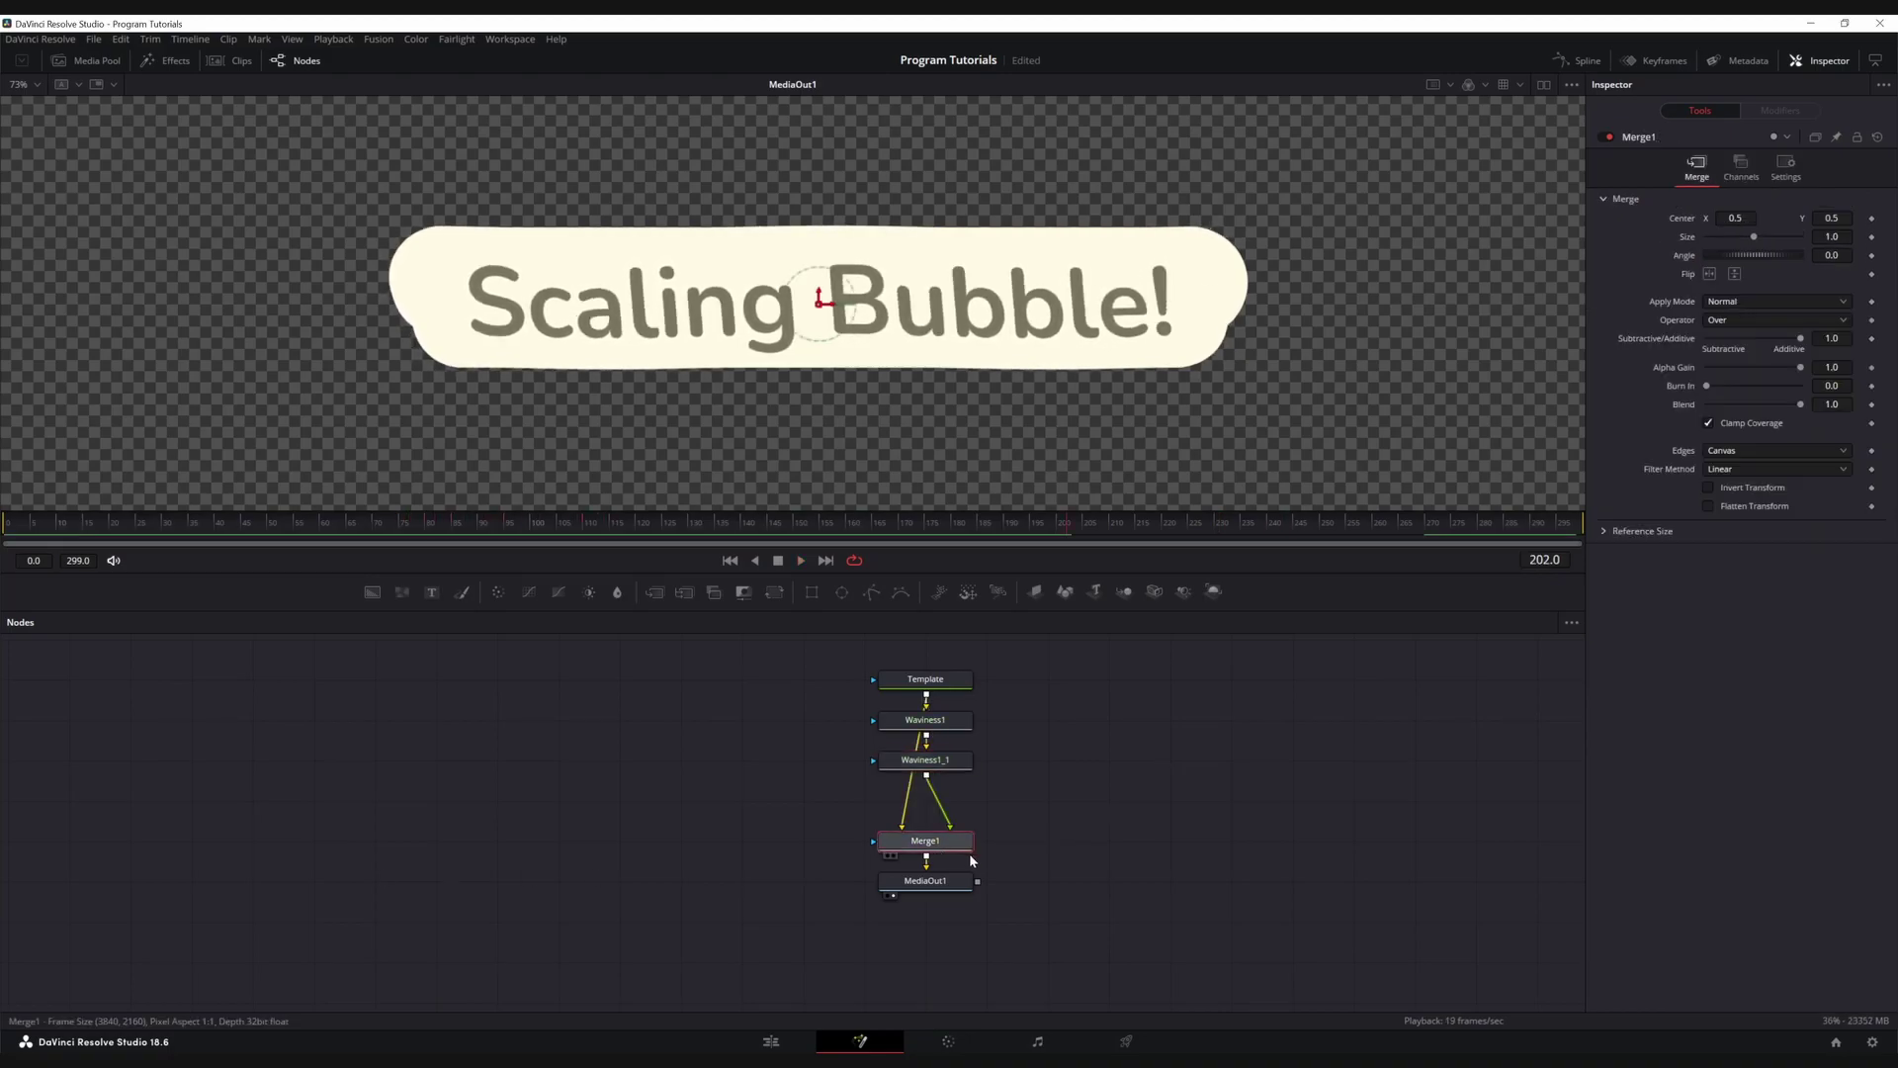
key("ctrl+t")
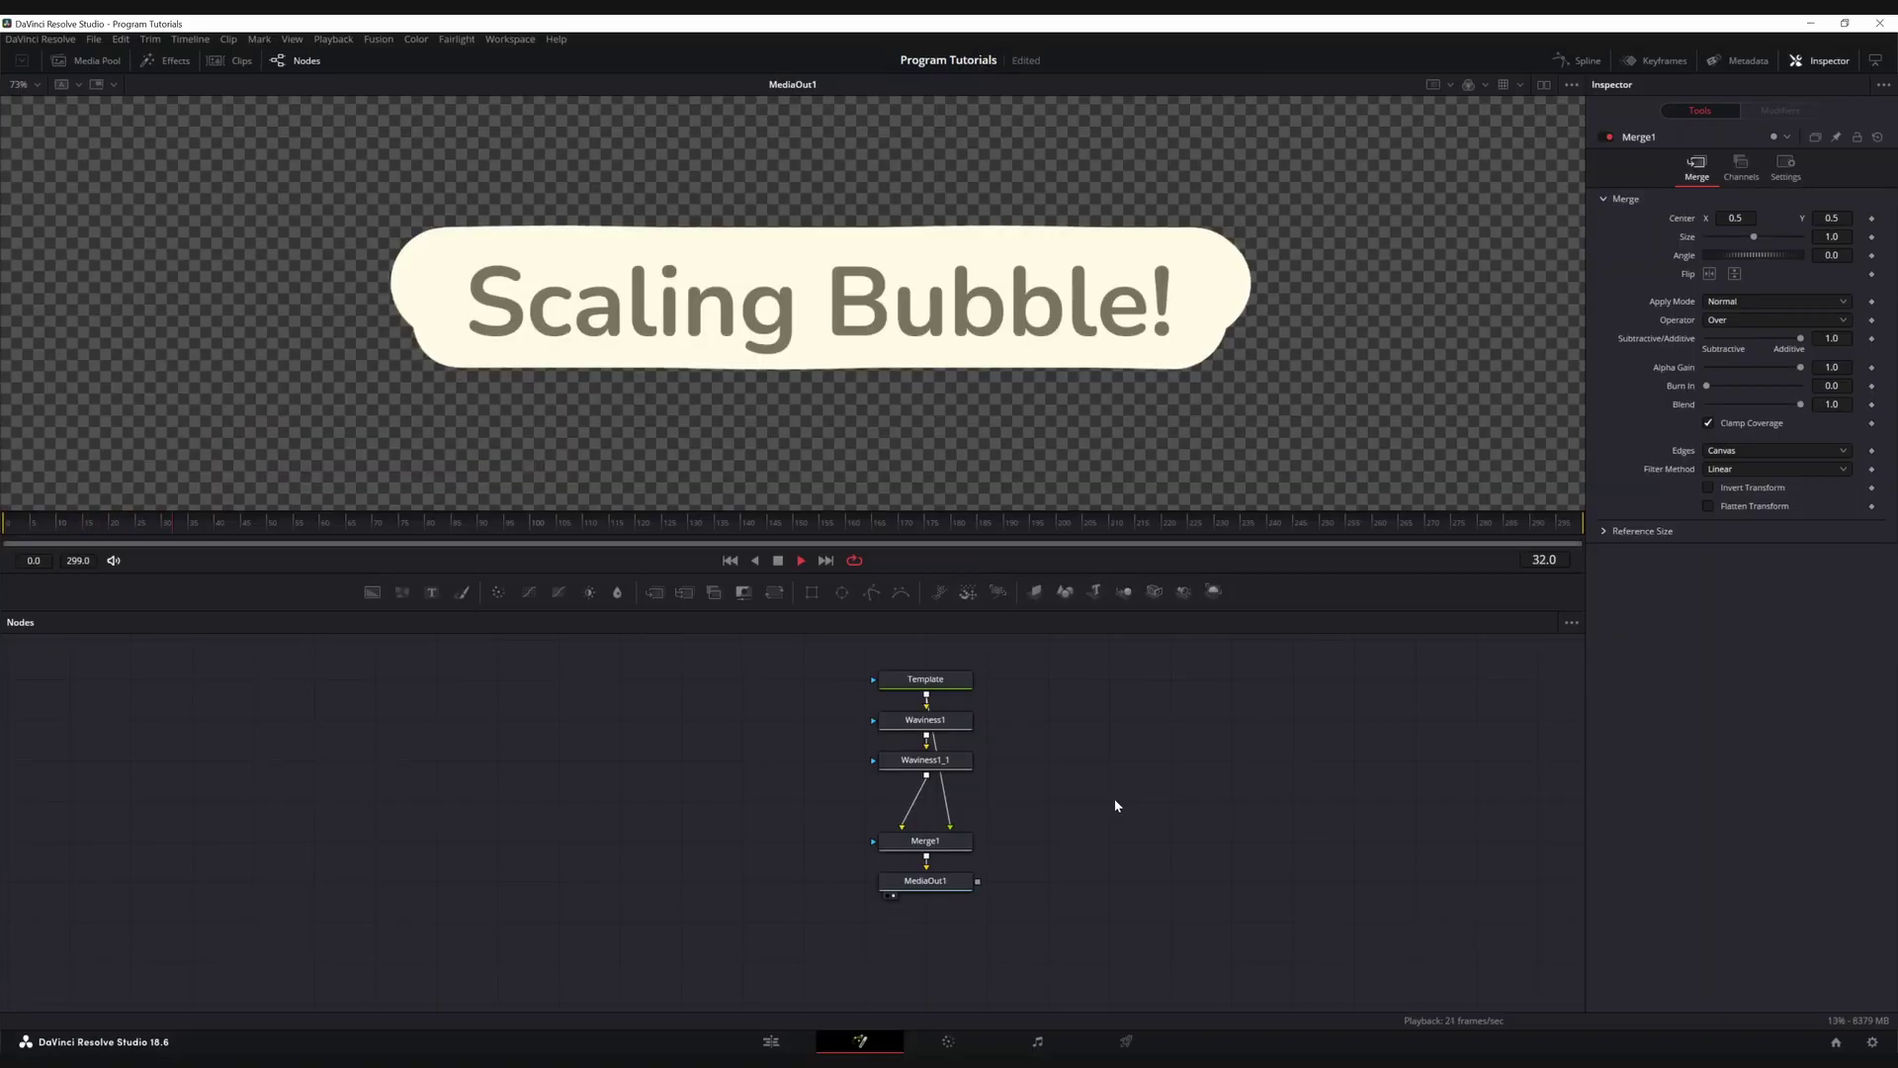
Add a Transform node after Waviness1_1 and raise its Size to about 1.011
key("space")
left_click(925, 759)
key("shift+space")
type("Transform")
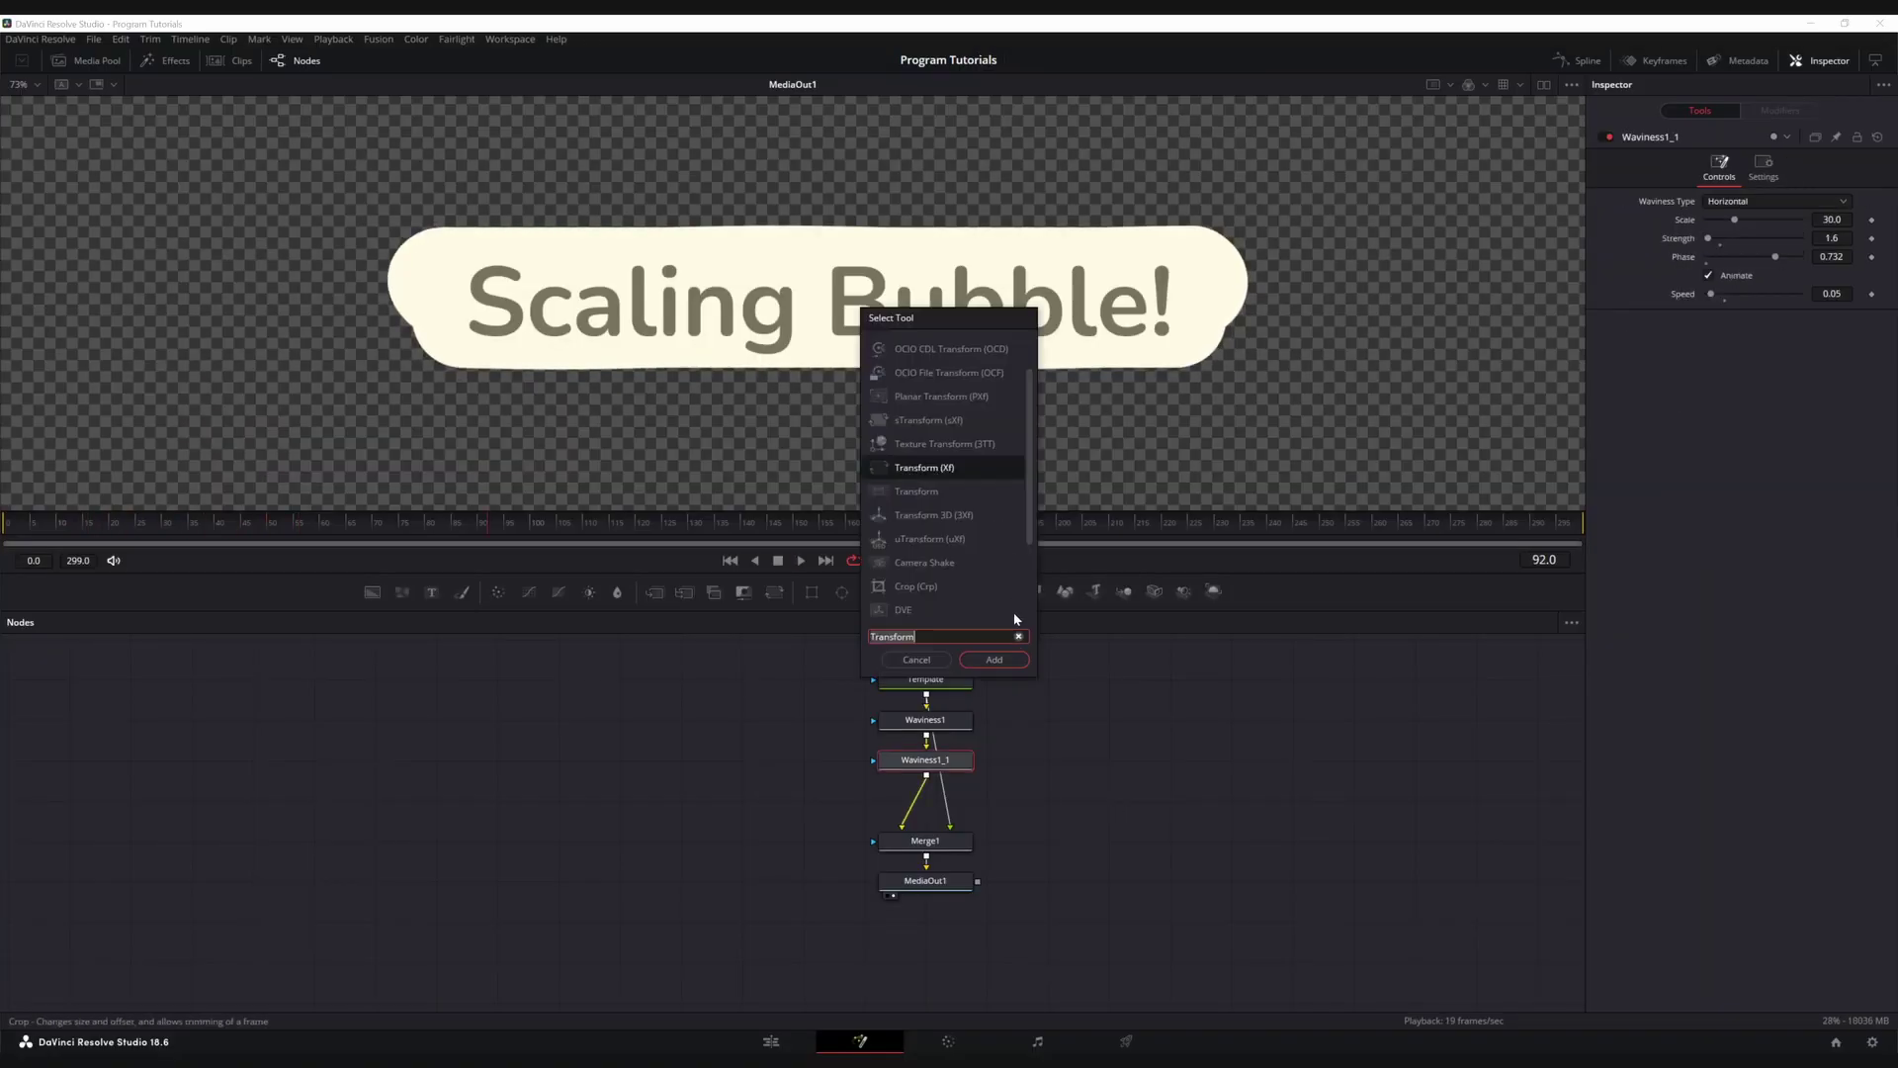
left_click(994, 660)
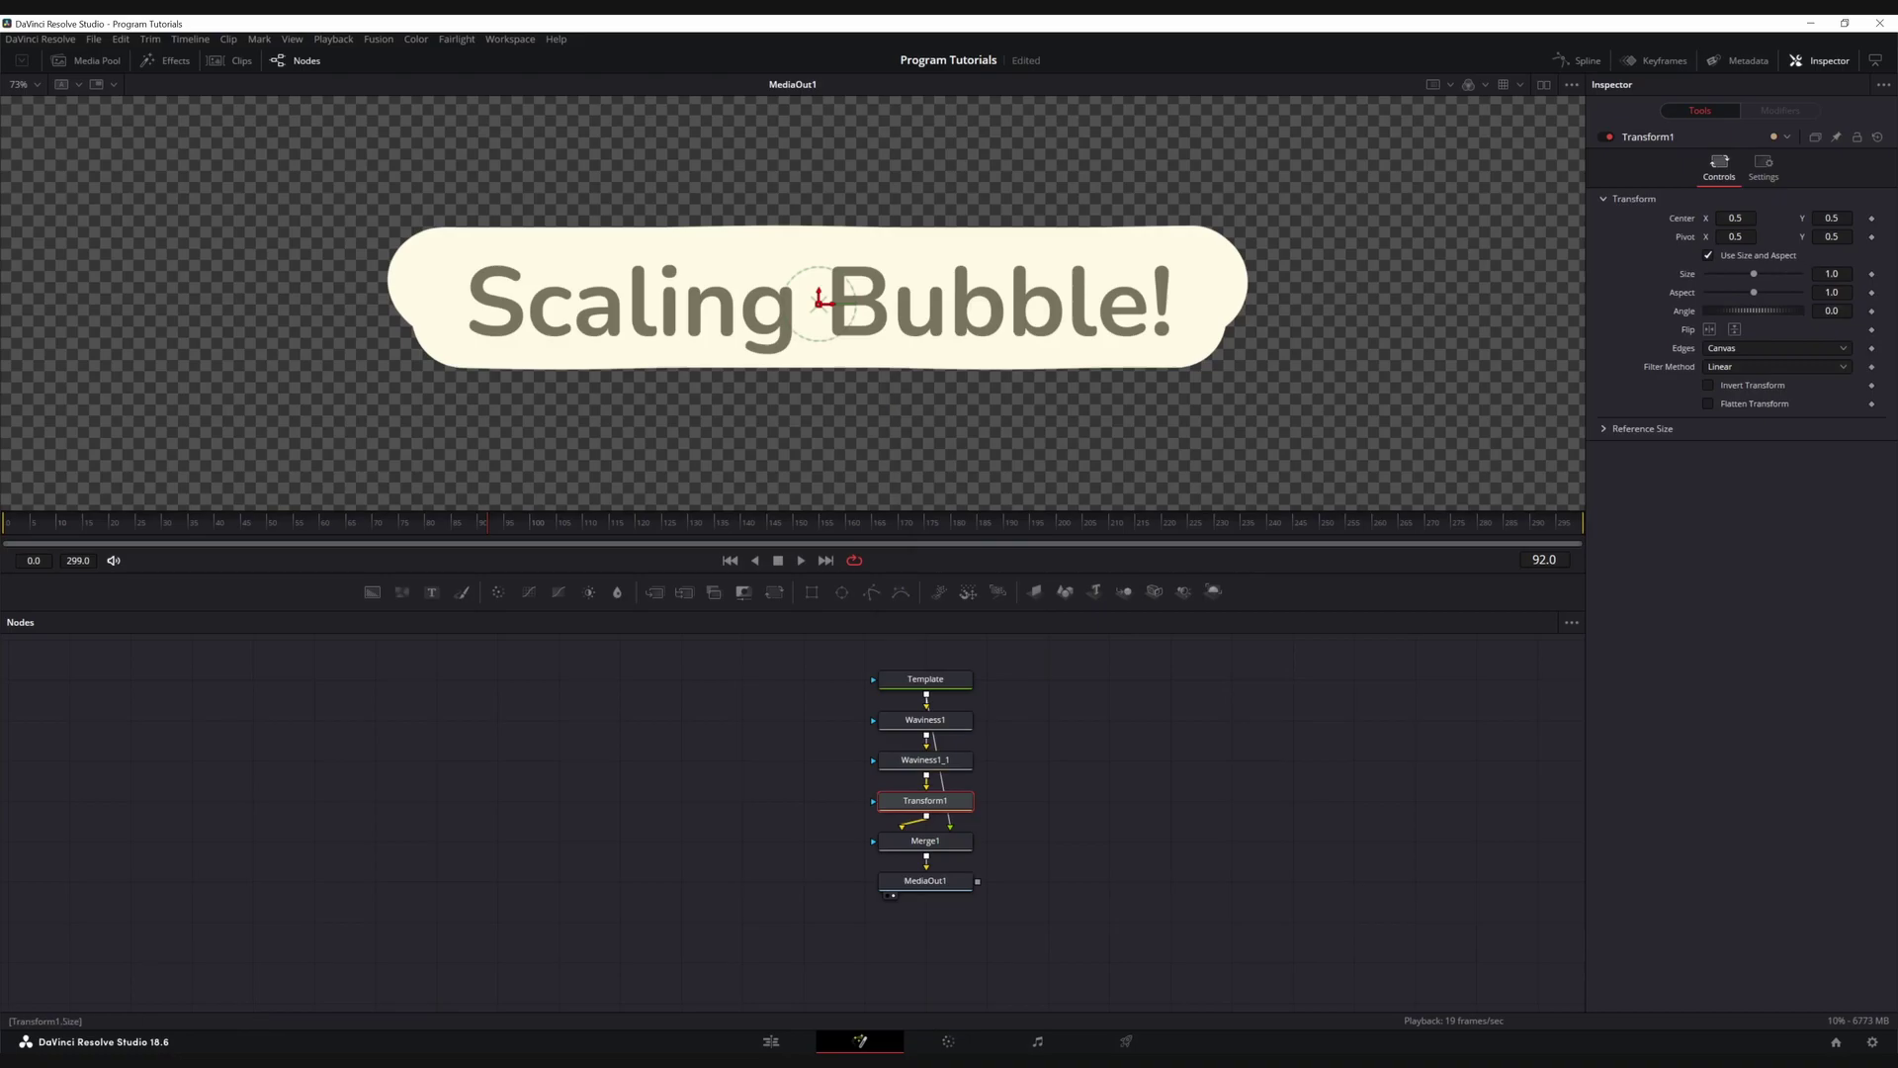
left_click_drag(1831, 273, 1831, 273)
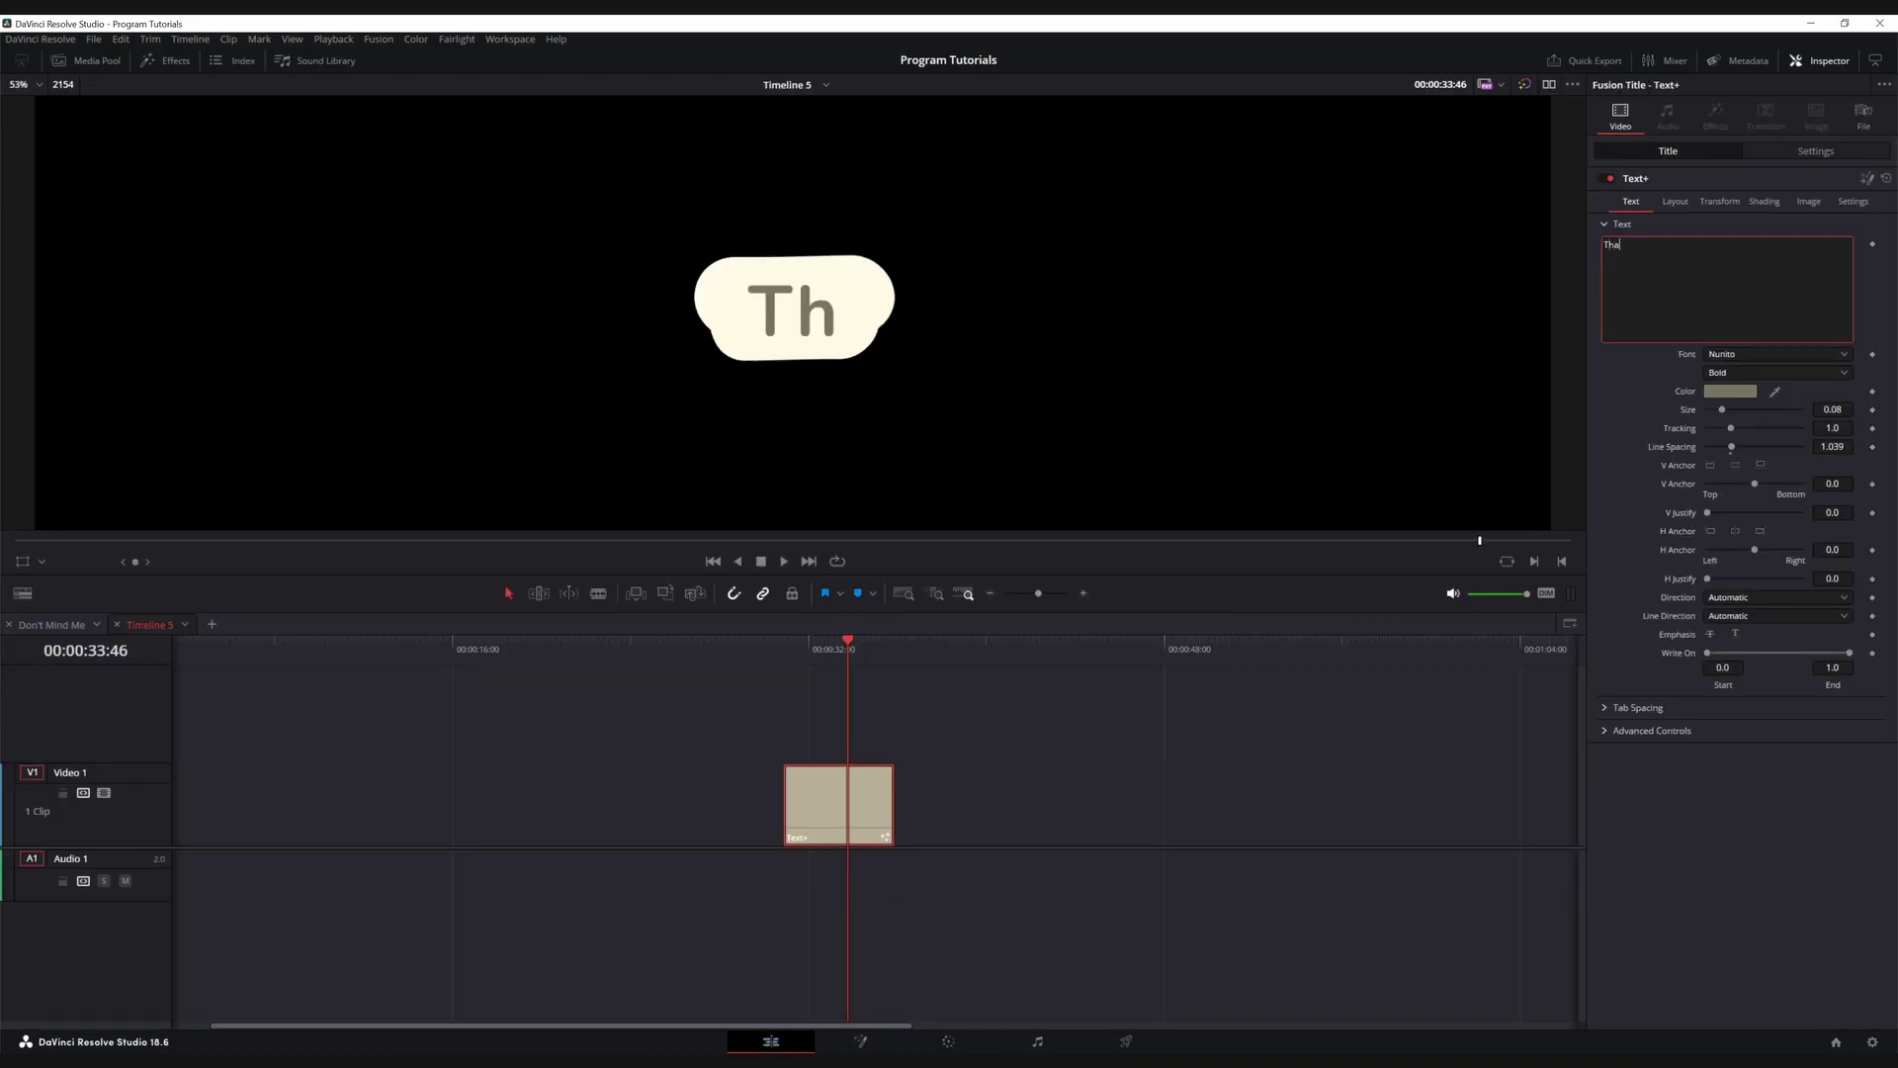
type("at's it!")
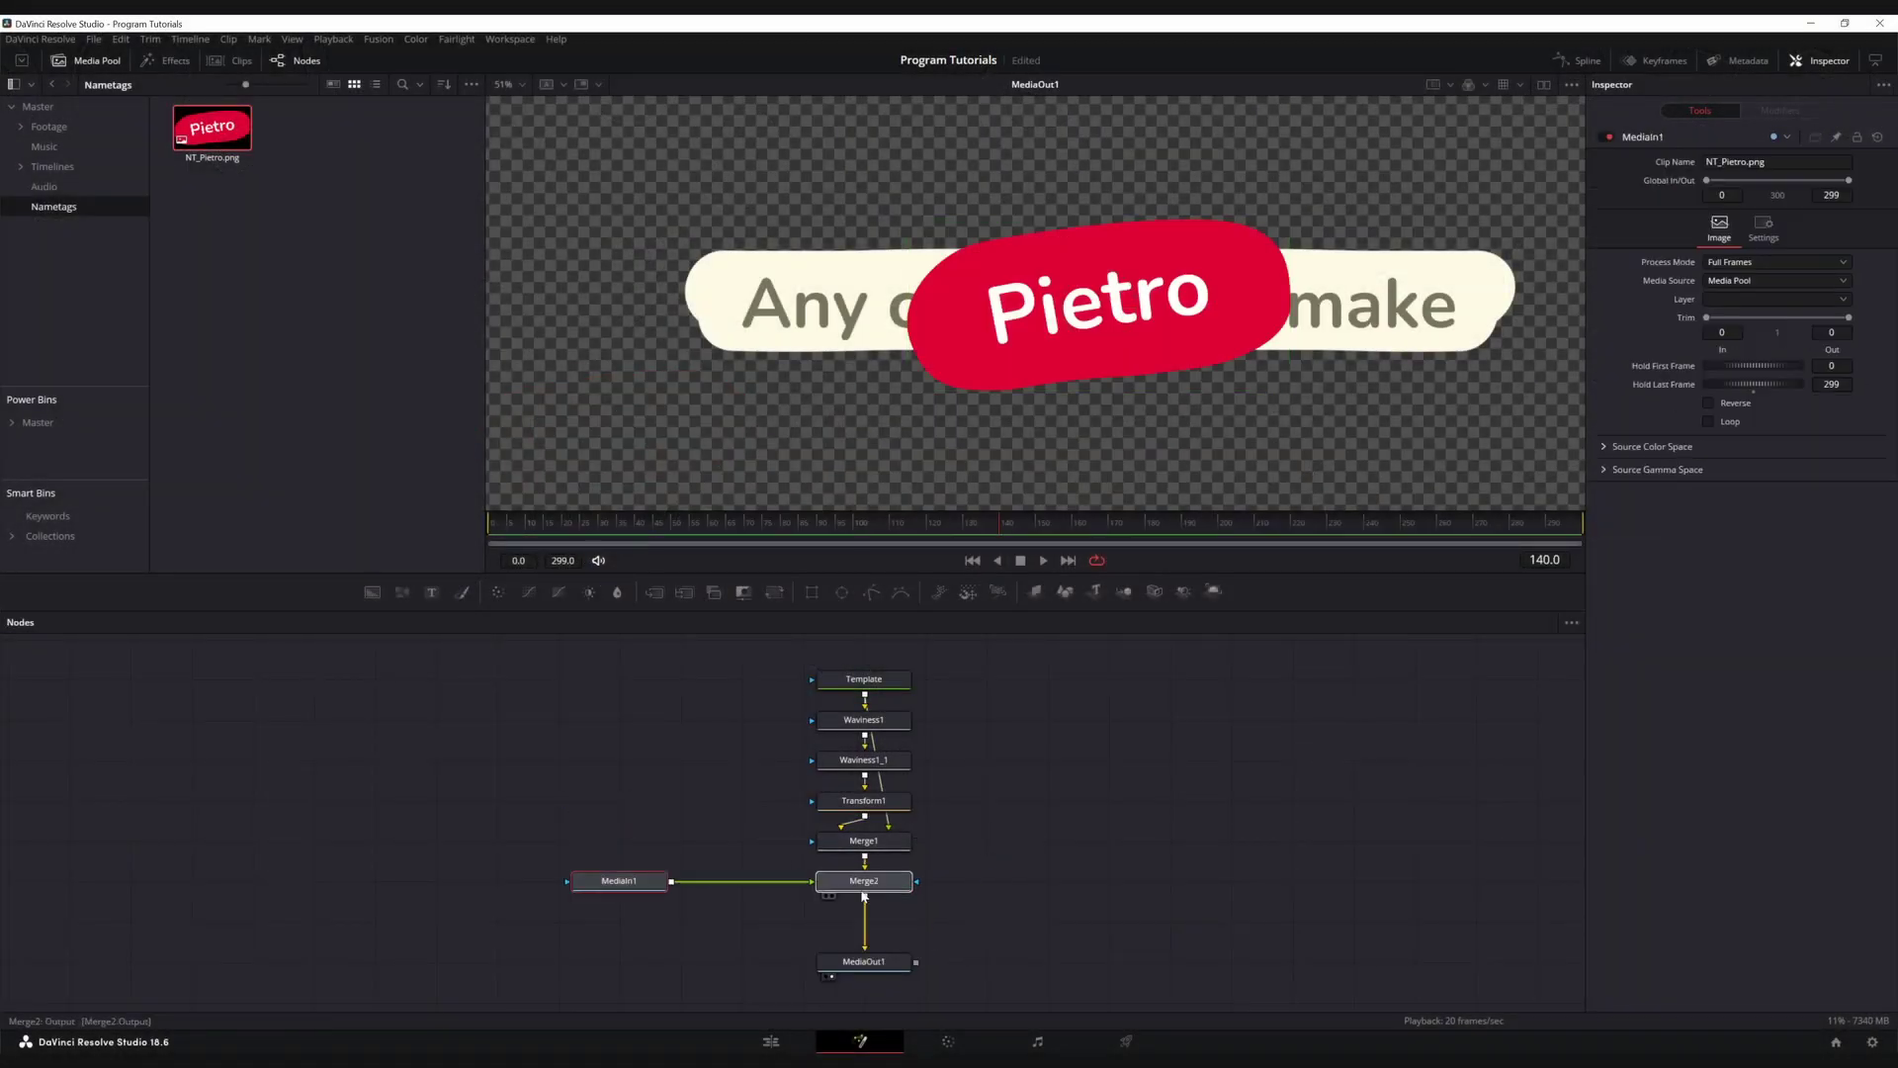
Place the nametag on the bubble's upper-left corner and set the caption to 'Change the text'
left_click_drag(1058, 297, 715, 249)
type("Change the")
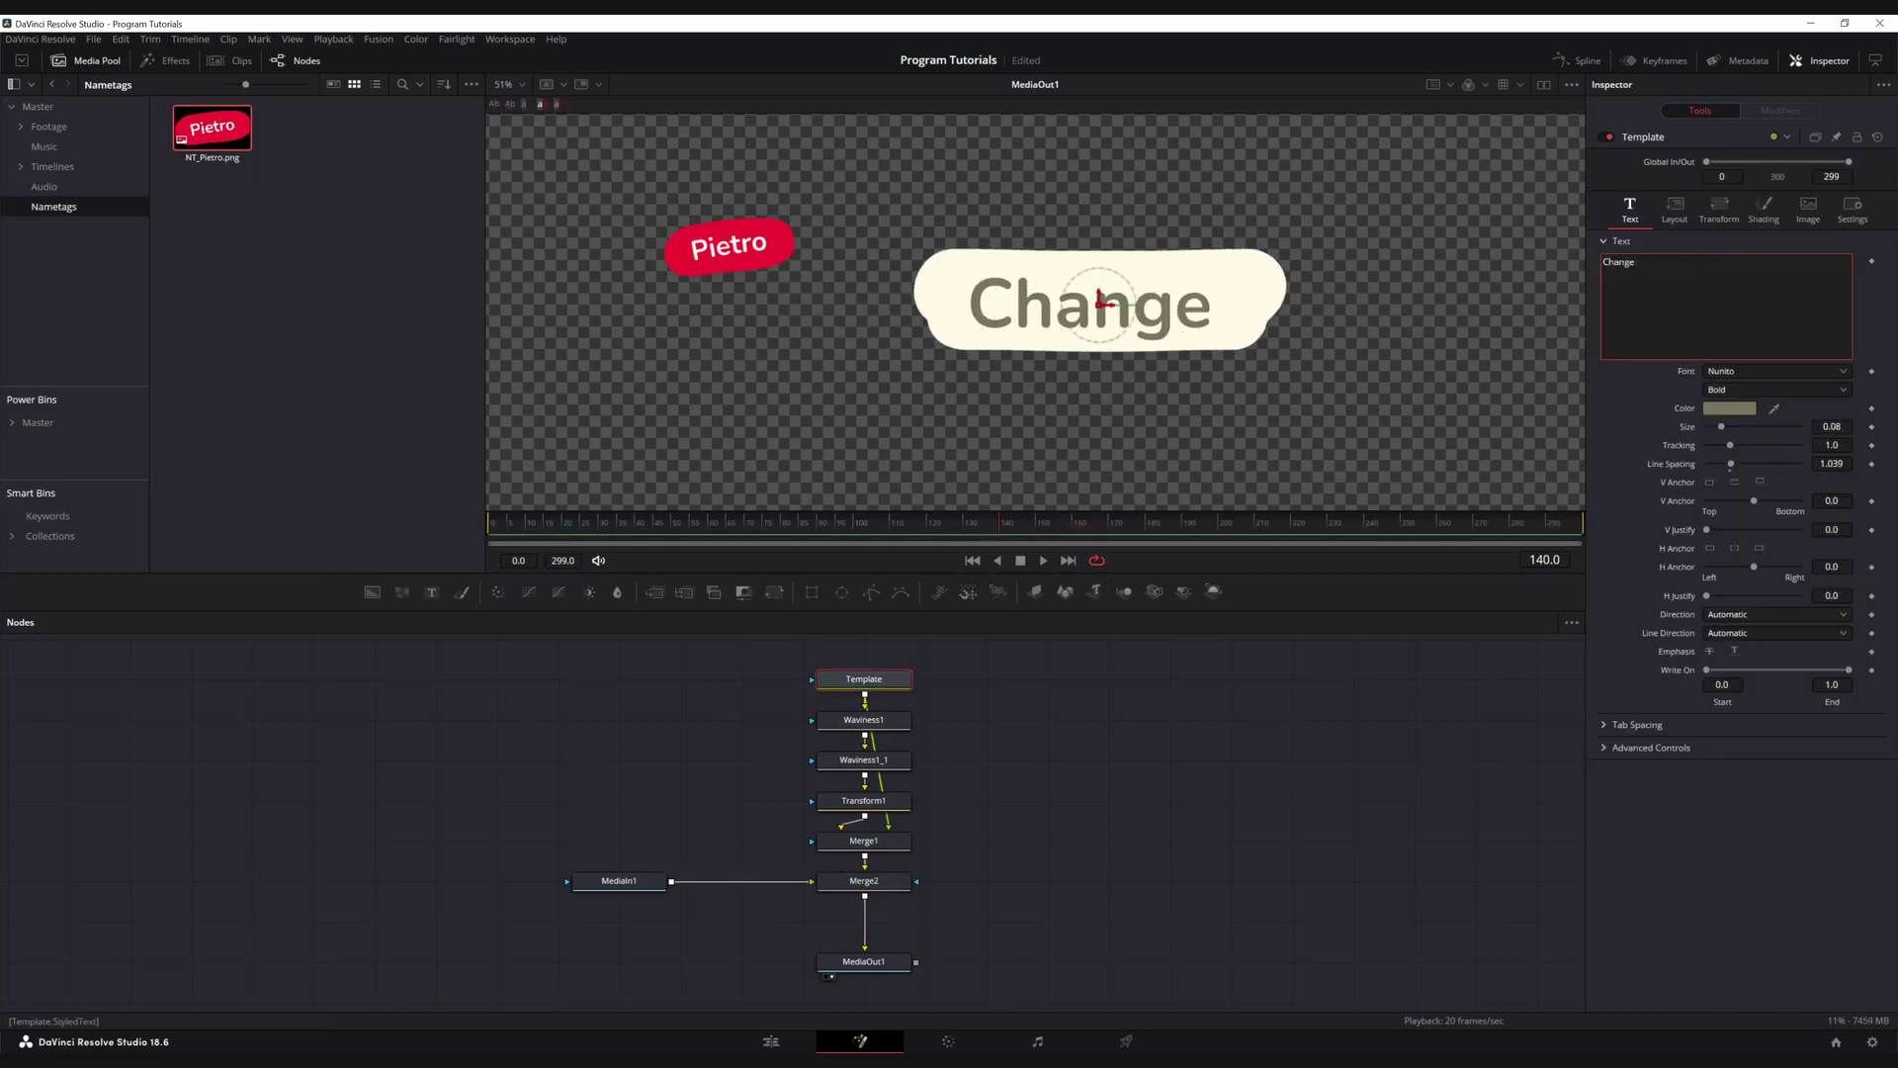
type(" text")
left_click(864, 881)
left_click_drag(729, 244, 813, 247)
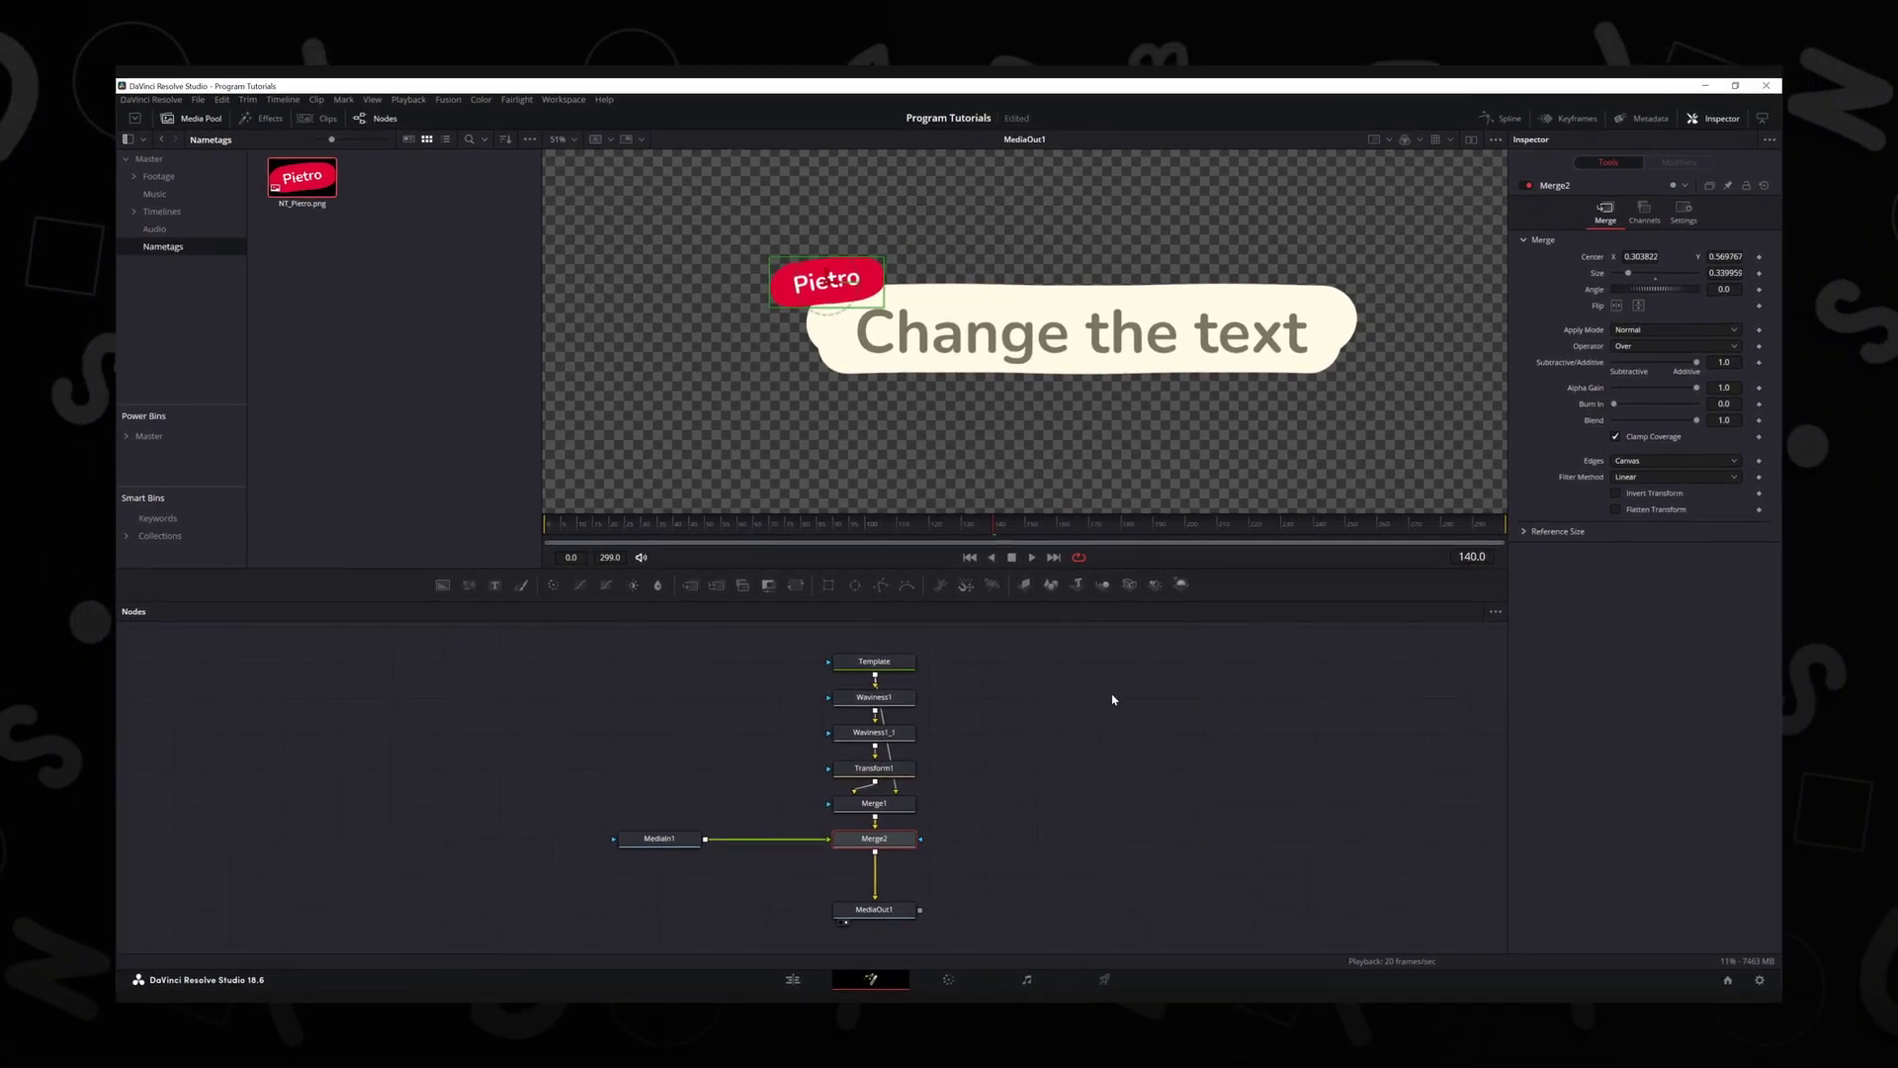
left_click(672, 824)
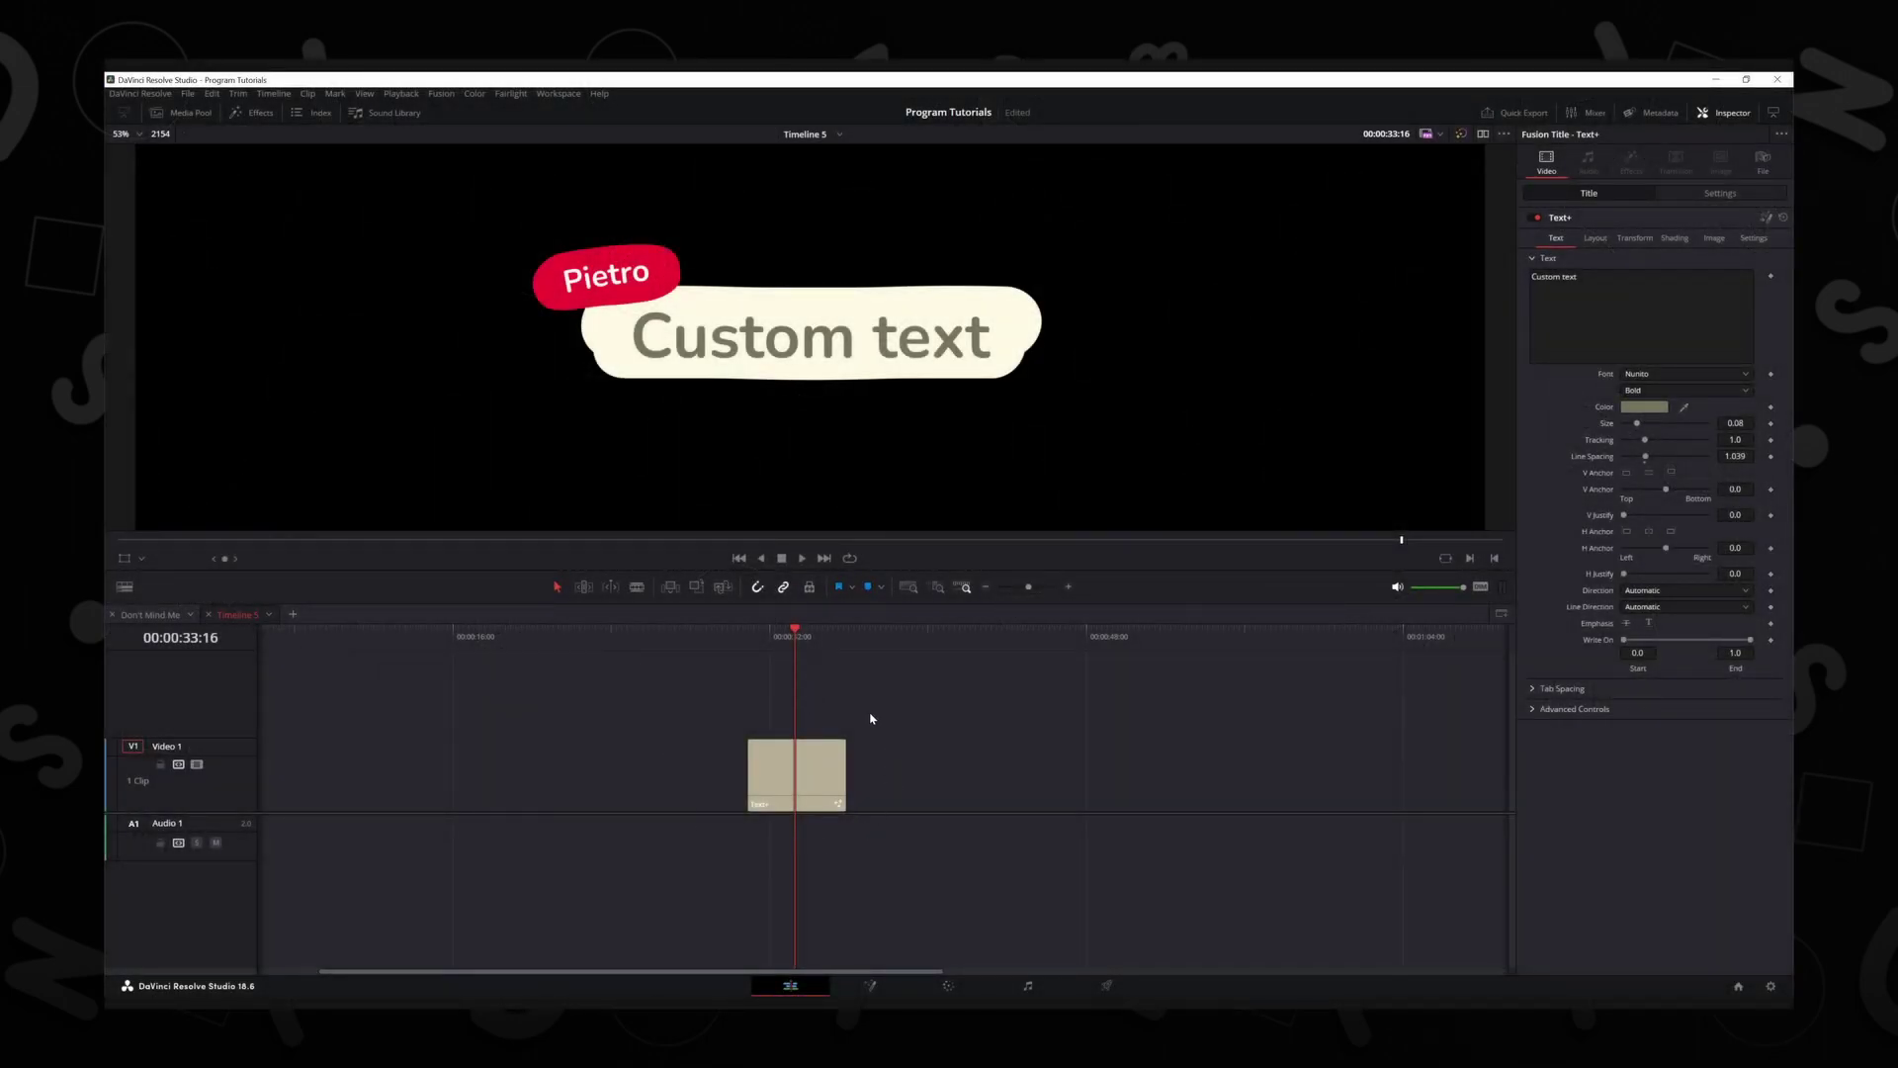
Save the Text+ title into the Custom Titles power bin and add two copies to V1
left_click(188, 113)
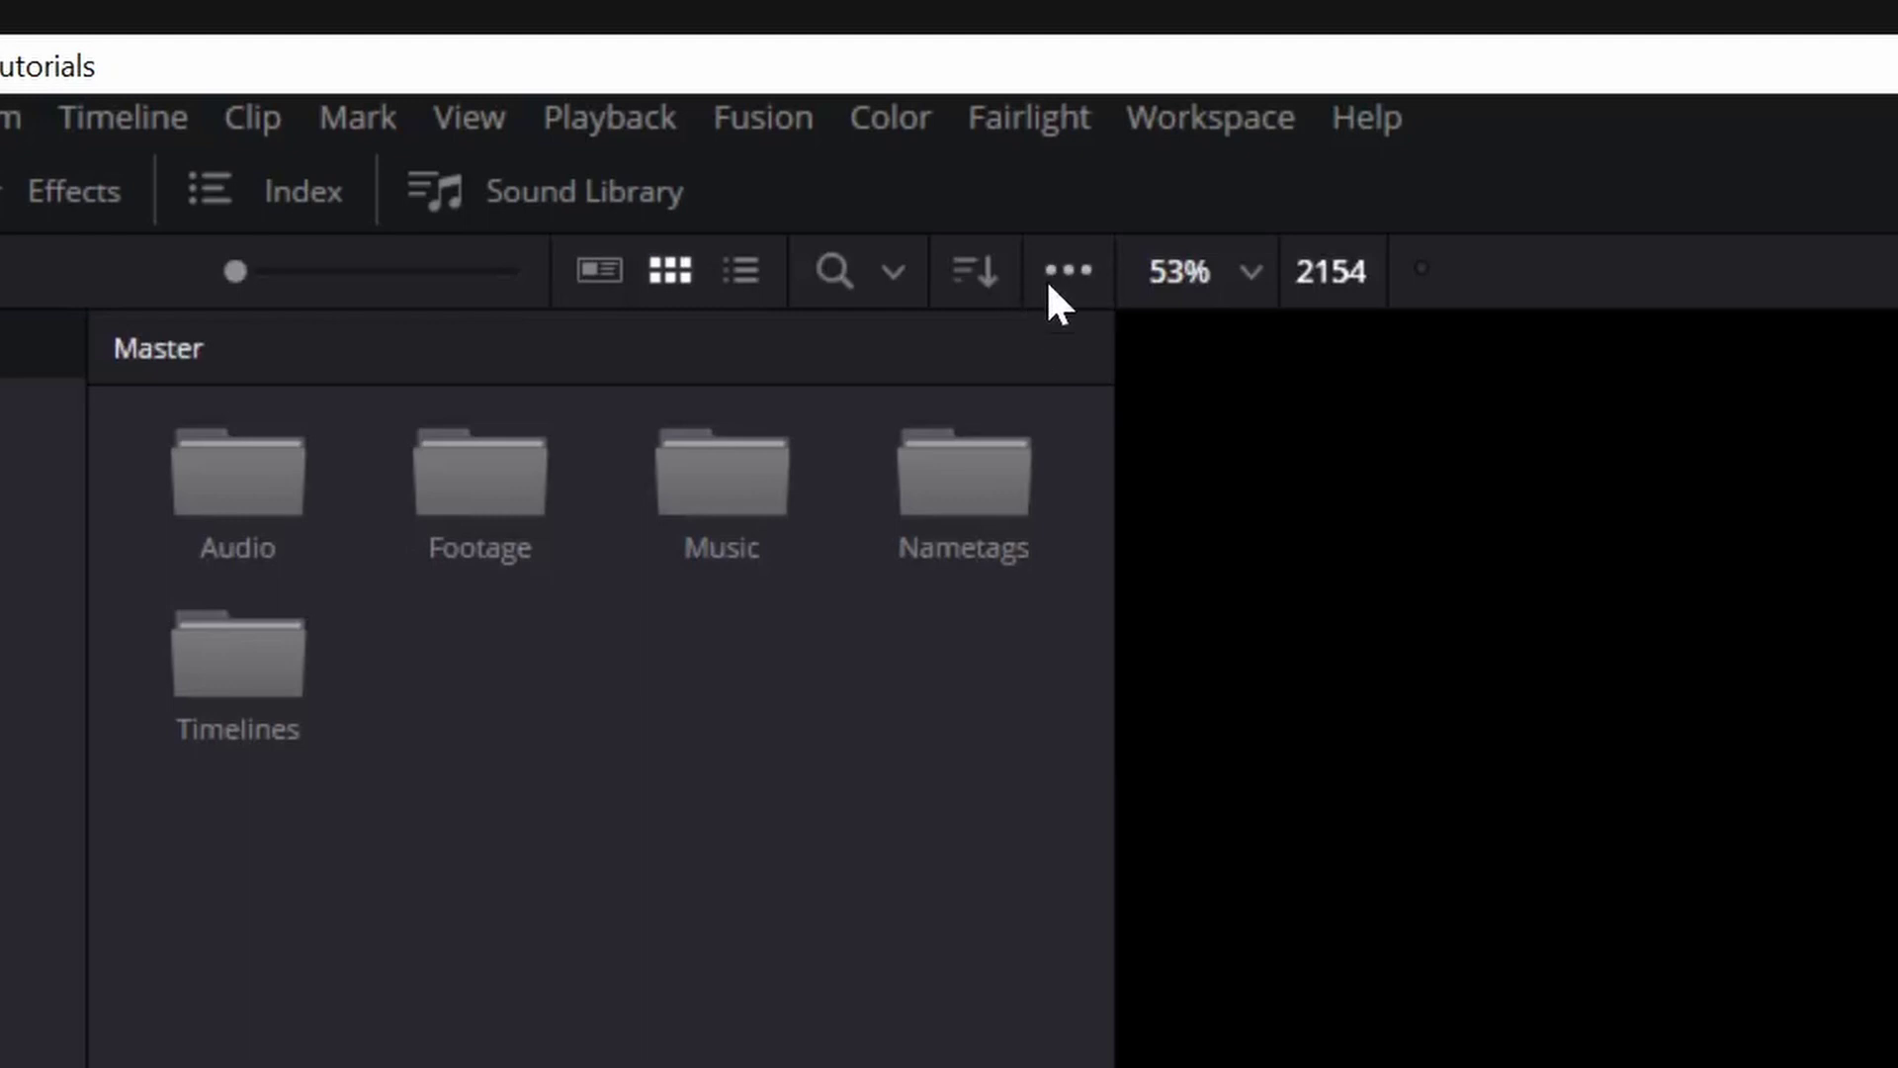
left_click(1057, 277)
left_click(1326, 763)
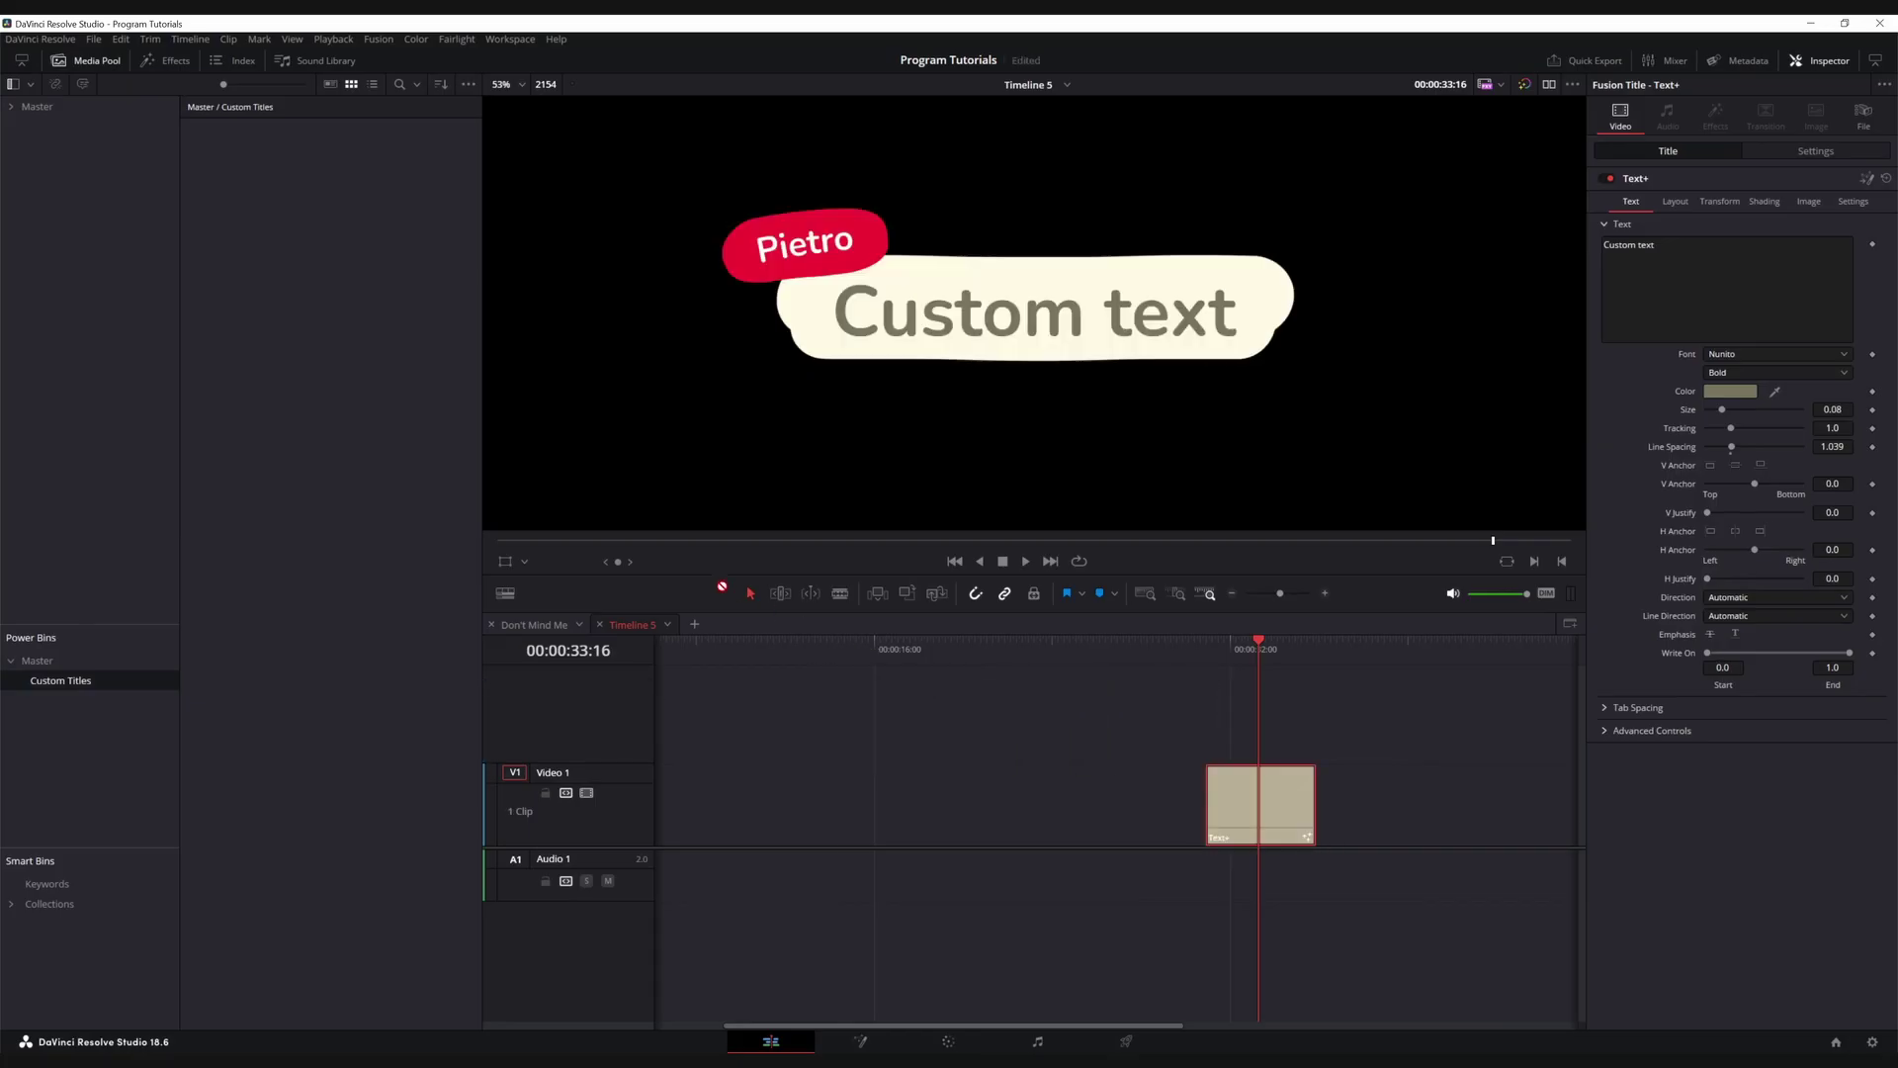
left_click_drag(260, 458, 263, 460)
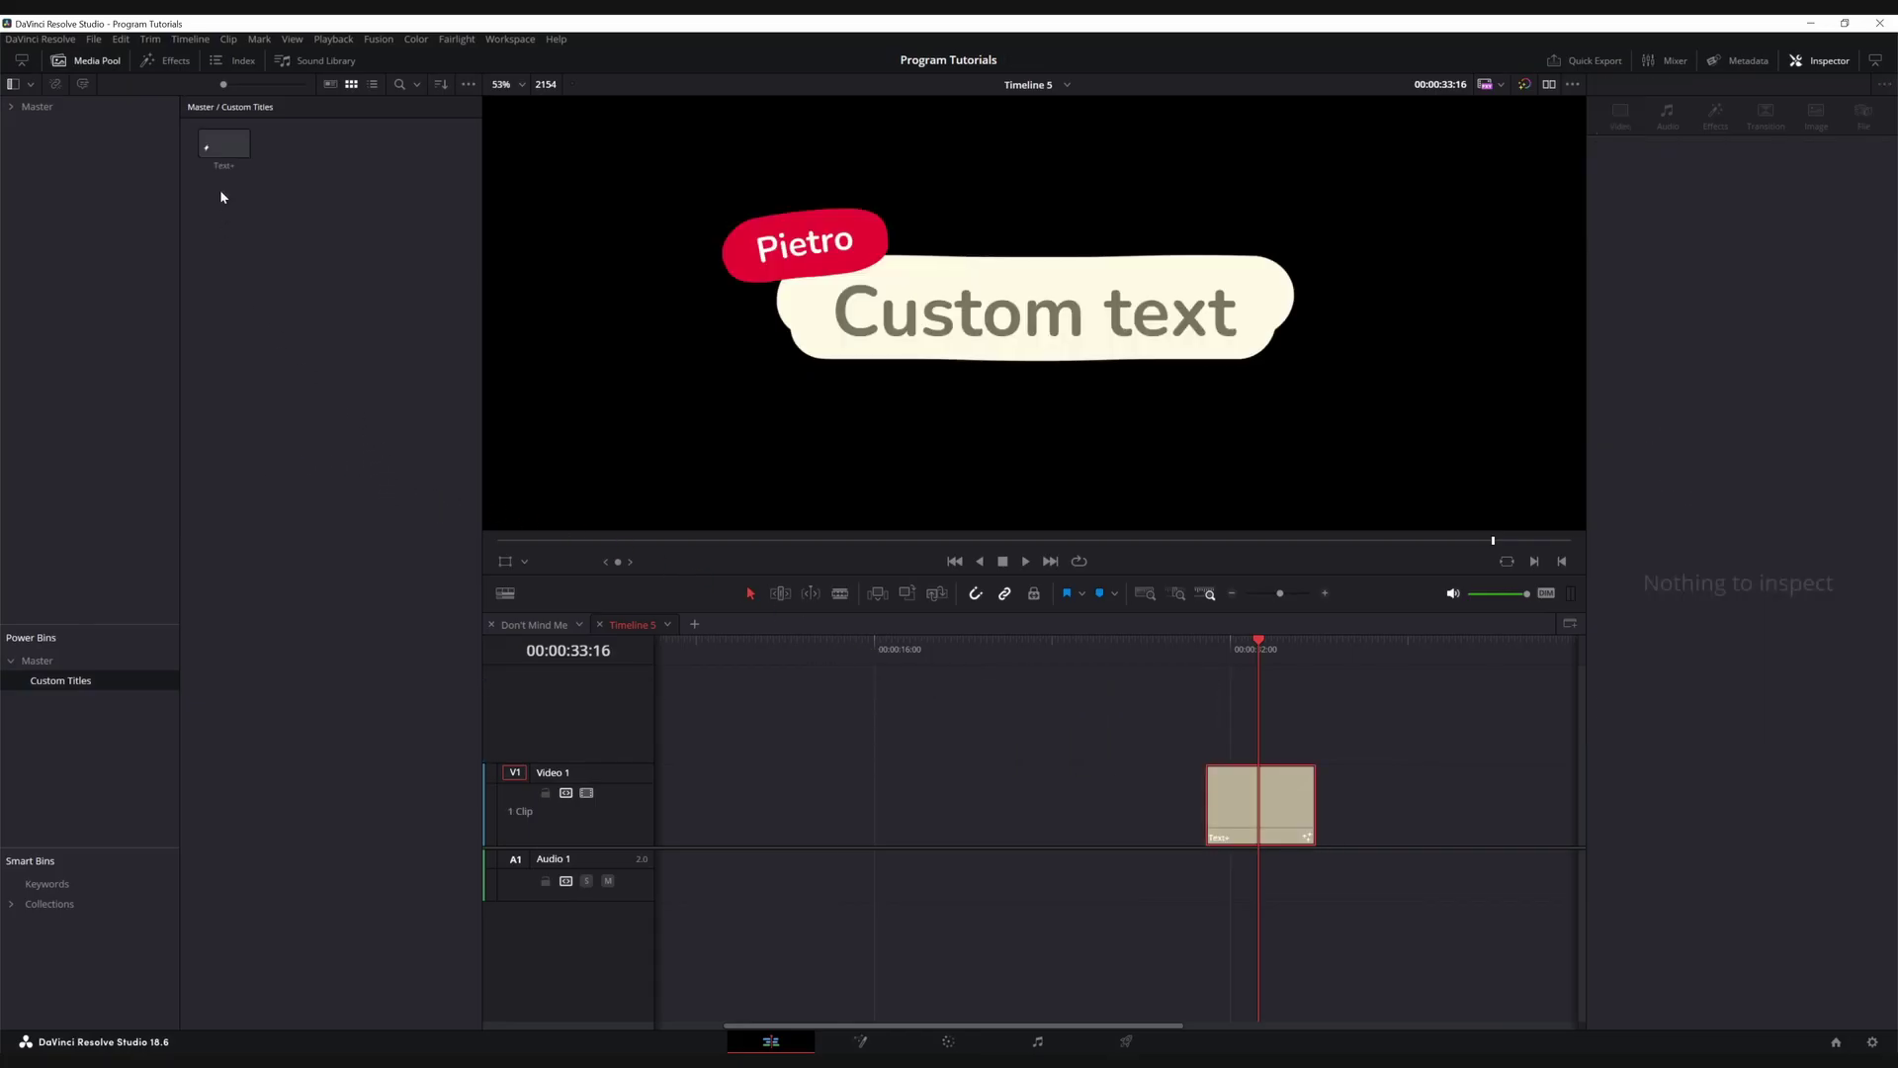
left_click_drag(632, 456, 698, 817)
left_click_drag(220, 158, 930, 830)
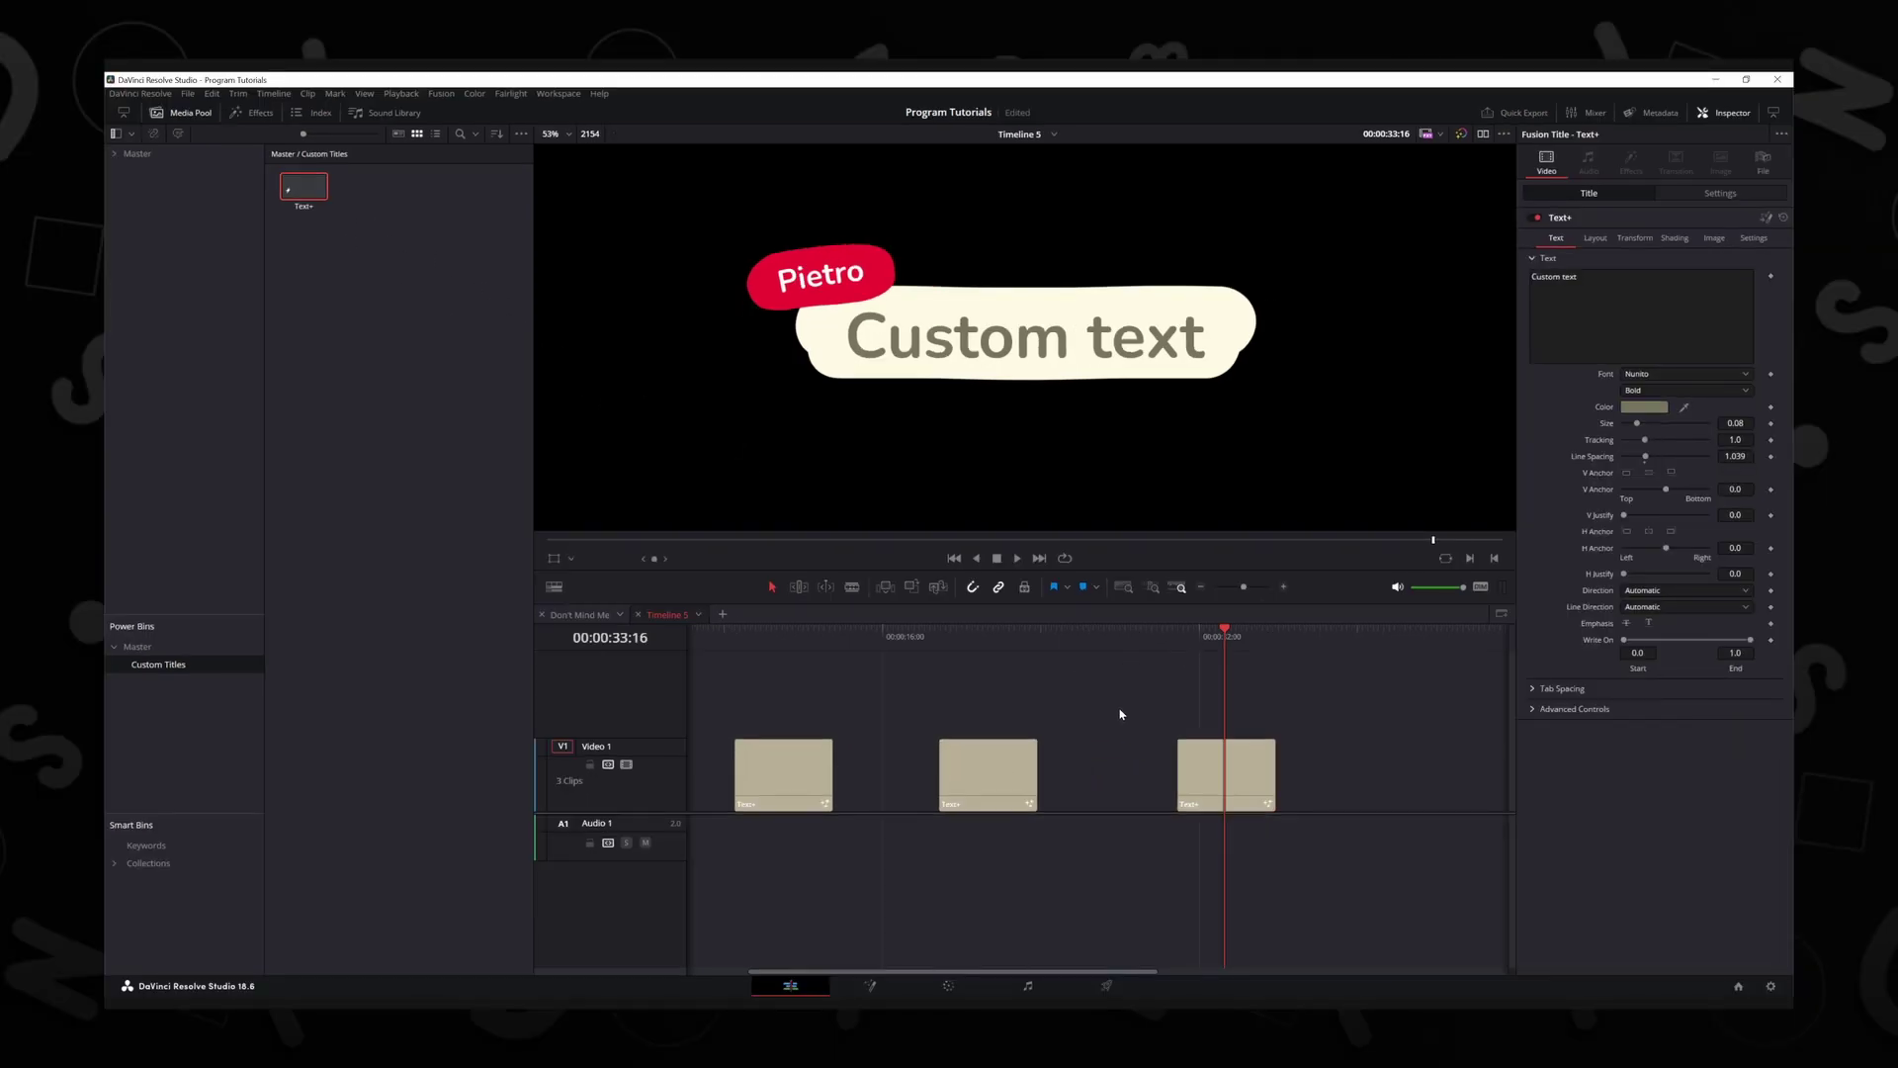
Move the playhead back along the timeline
left_click(775, 637)
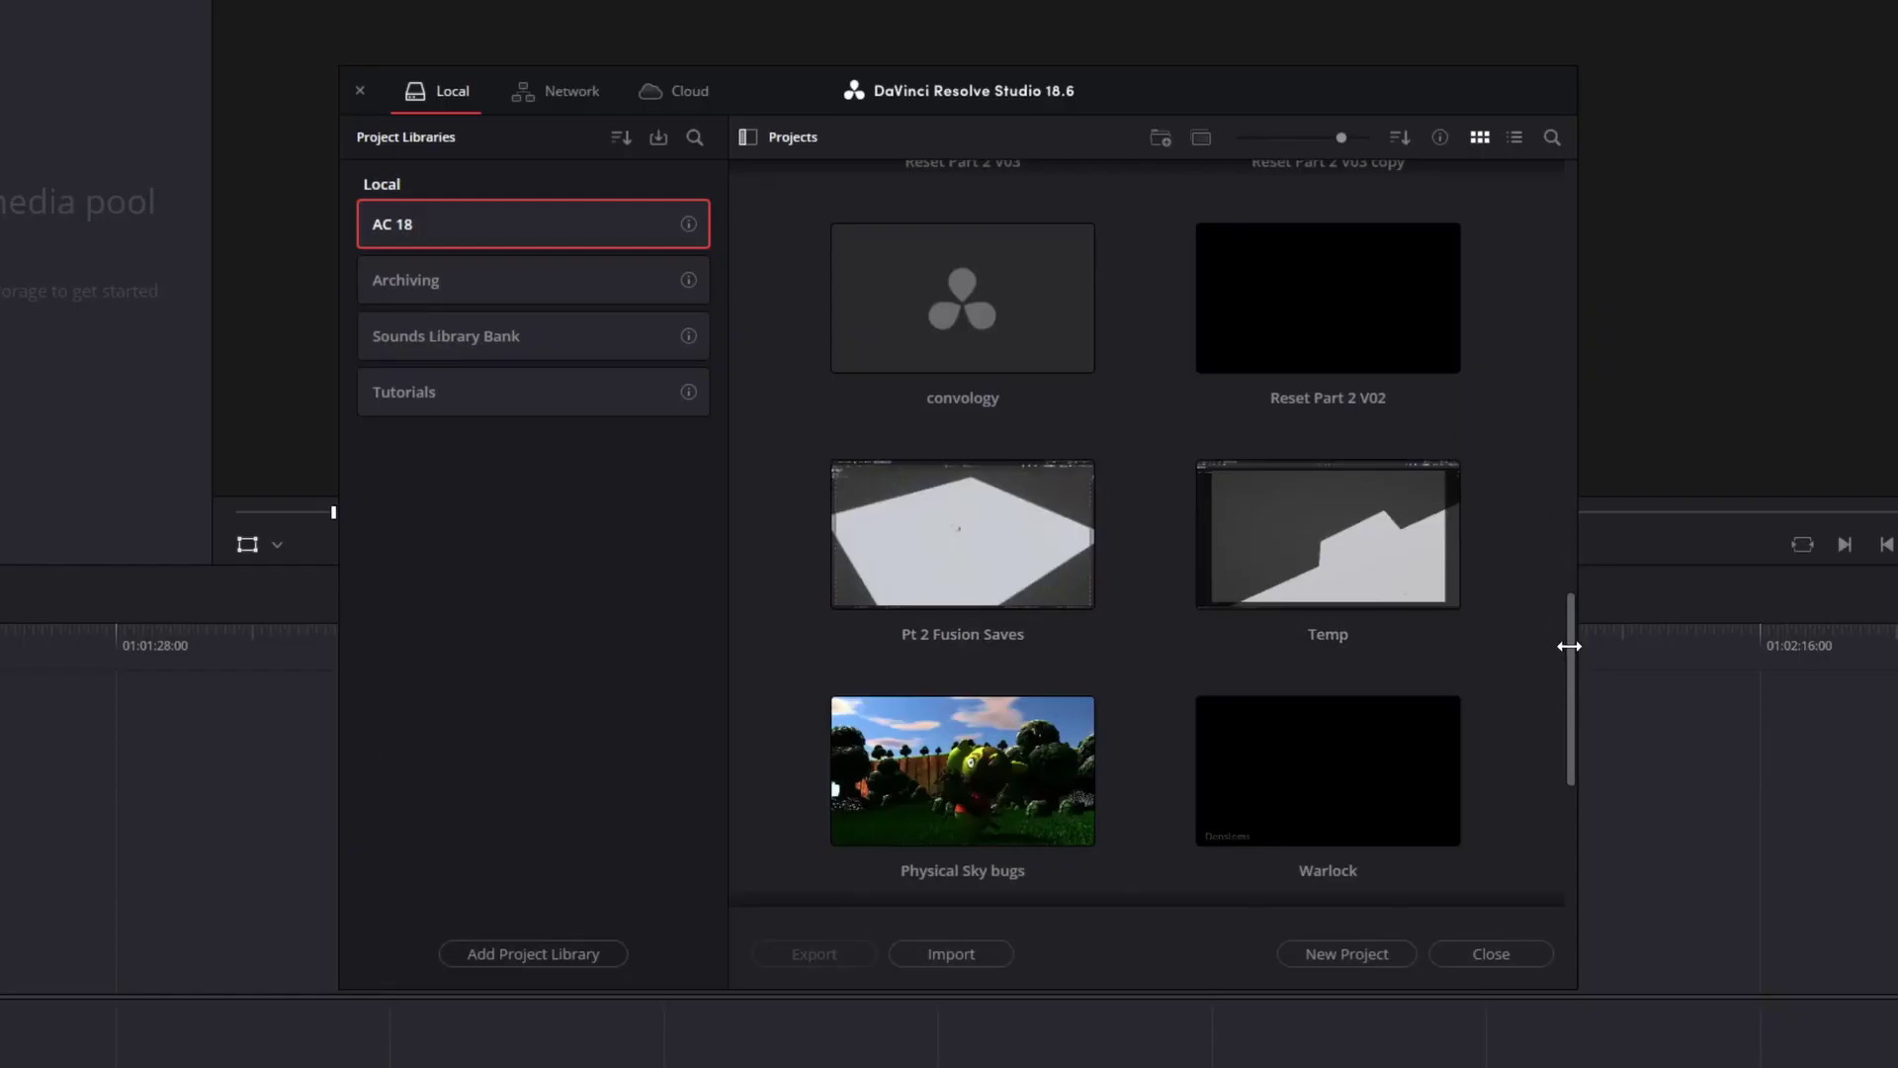